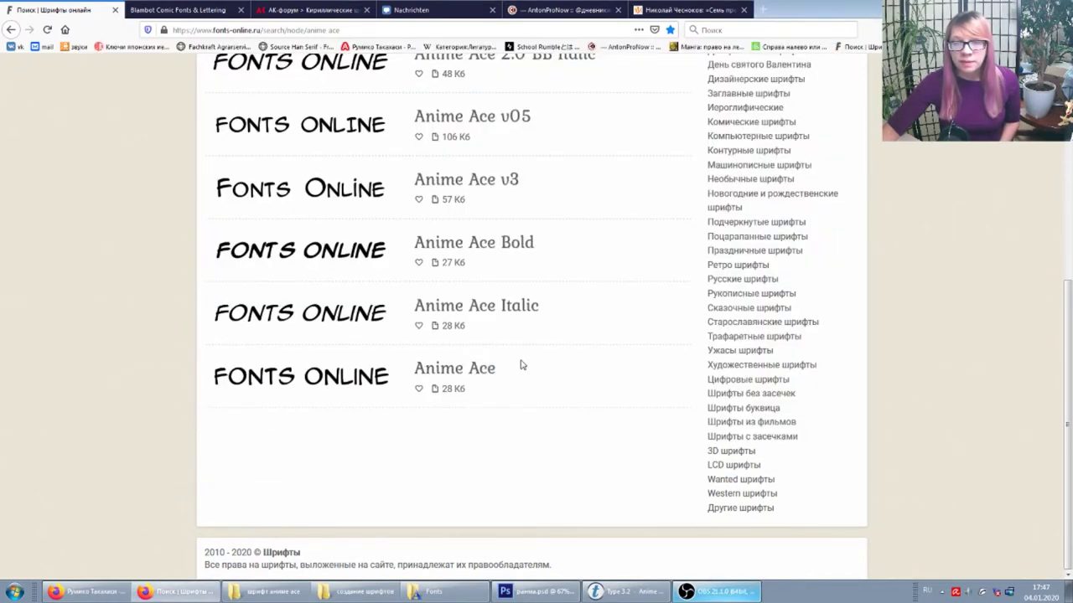
- Browse the anime ace results and open the plain Anime Ace entry in a new tab
{"action": "scroll", "coordinate": [520, 366], "scroll_direction": "up", "scroll_amount": 1}
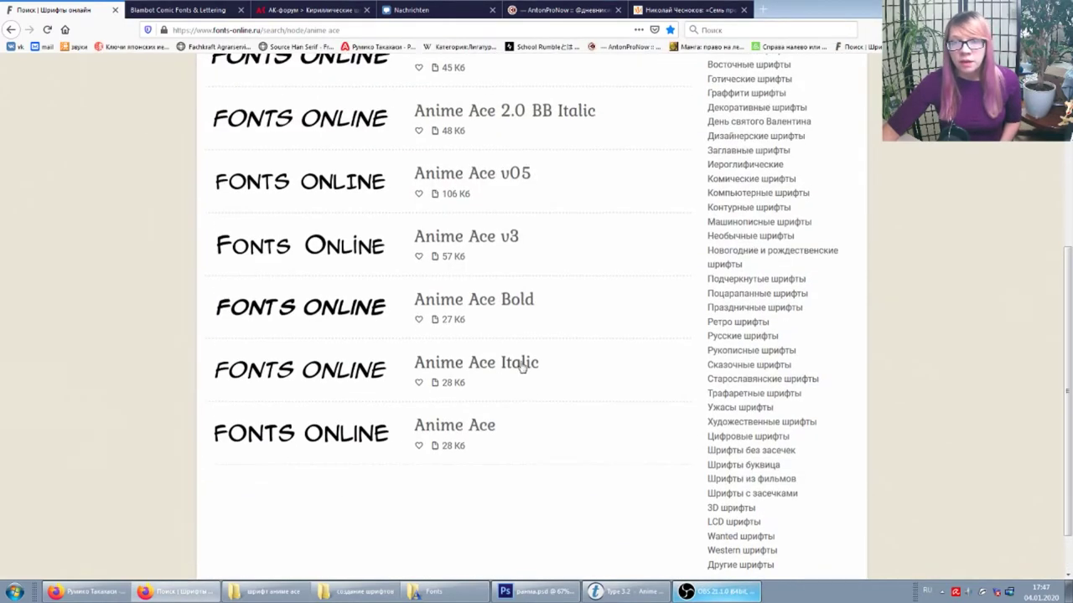
{"action": "scroll", "coordinate": [521, 369], "scroll_direction": "up", "scroll_amount": 2}
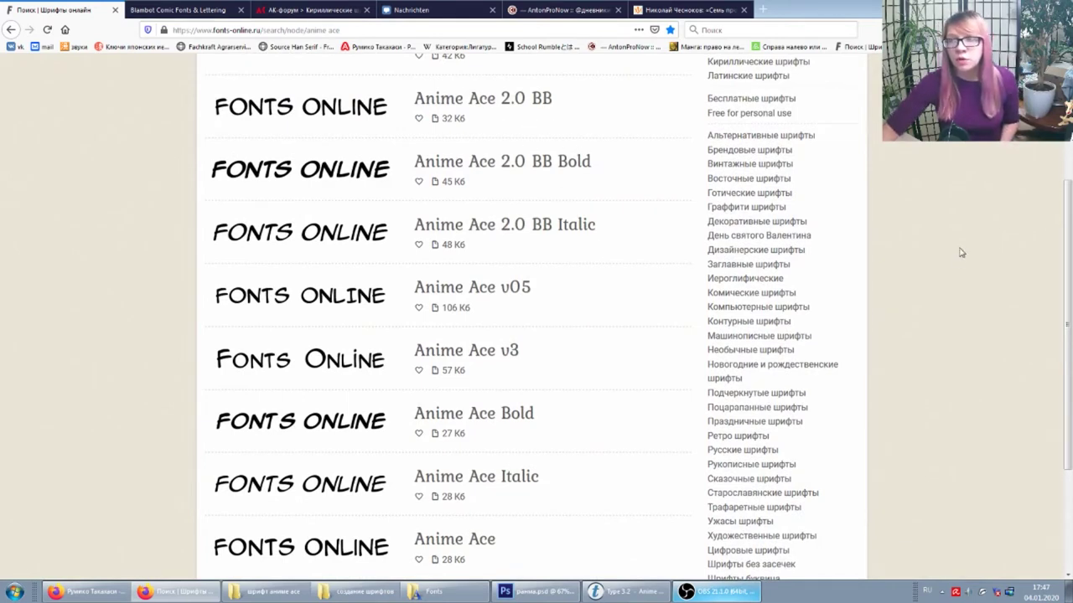
{"action": "scroll", "coordinate": [948, 266], "scroll_direction": "up", "scroll_amount": 2}
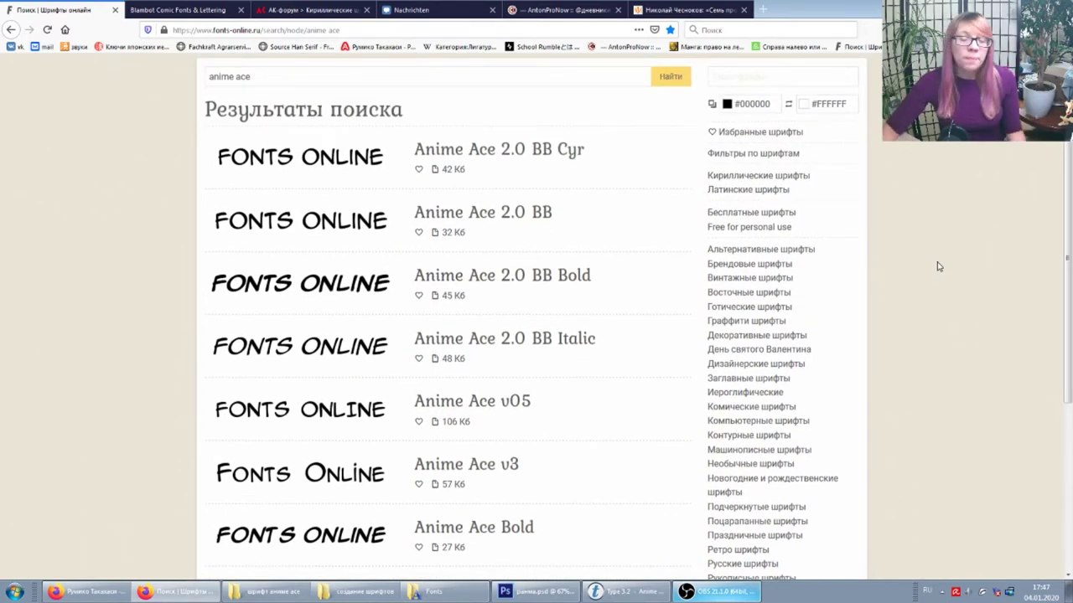
{"action": "scroll", "coordinate": [939, 263], "scroll_direction": "down", "scroll_amount": 3}
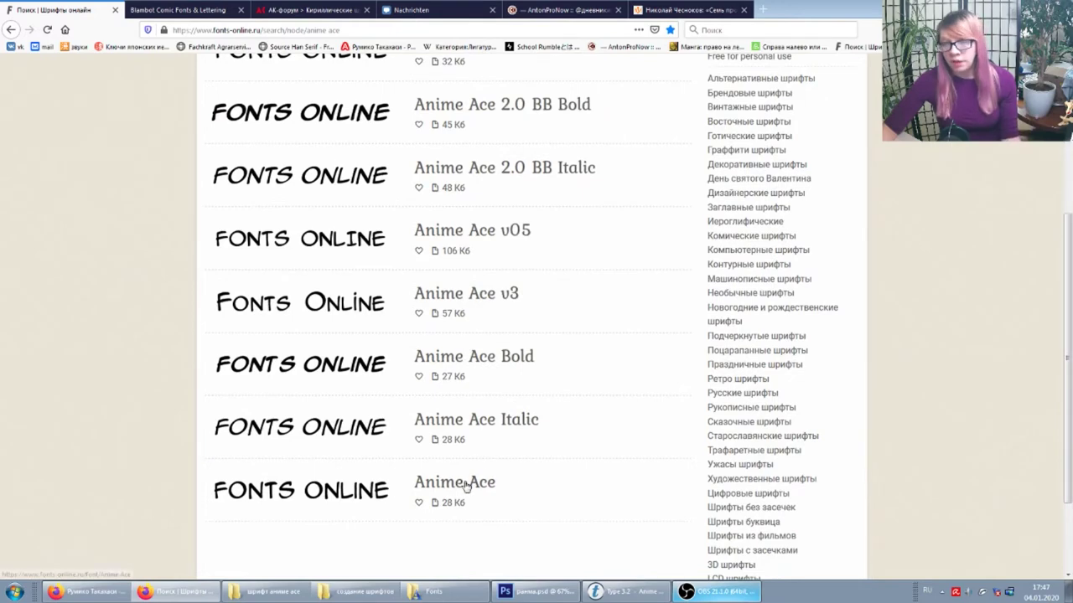
{"action": "scroll", "coordinate": [516, 227], "scroll_direction": "up", "scroll_amount": 1}
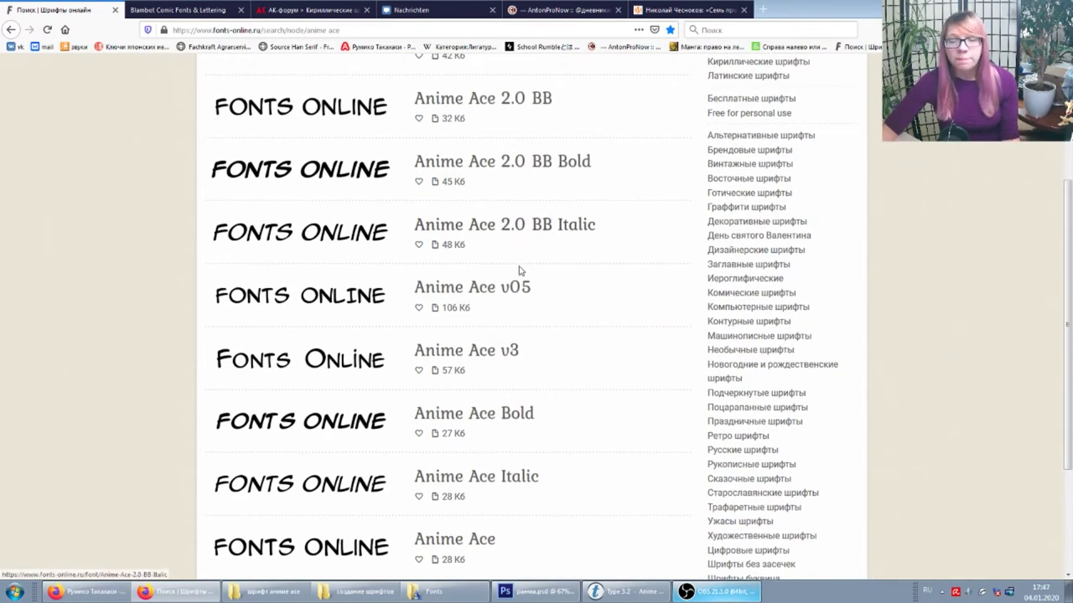
{"action": "scroll", "coordinate": [518, 268], "scroll_direction": "down", "scroll_amount": 3}
{"action": "middle_click", "coordinate": [448, 367]}
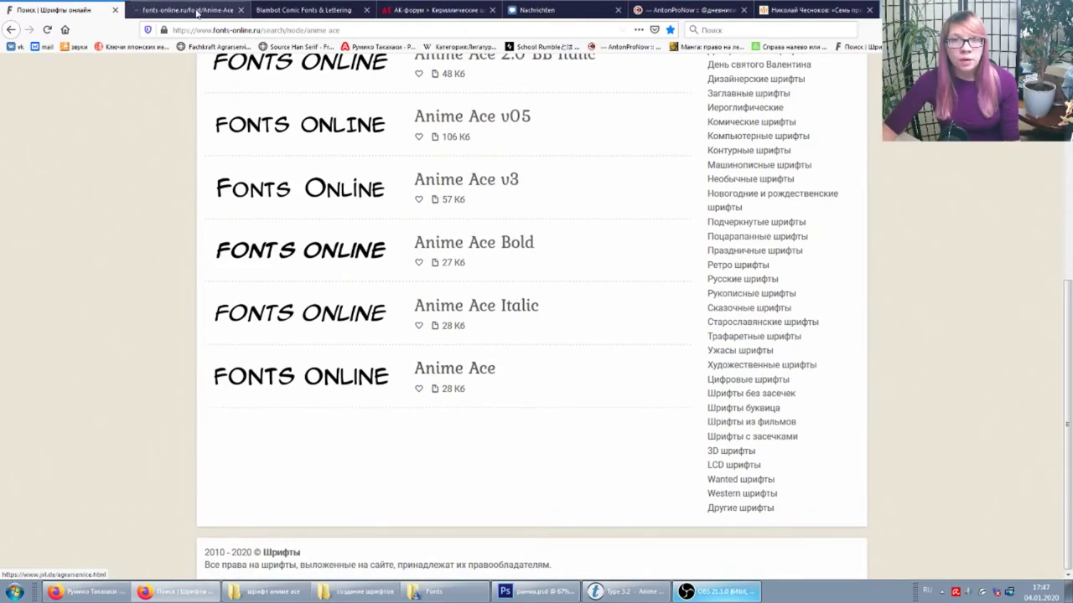
- Check the Anime Ace page's copyright, noting blambot.com, then return to the search results
{"action": "left_click", "coordinate": [198, 11]}
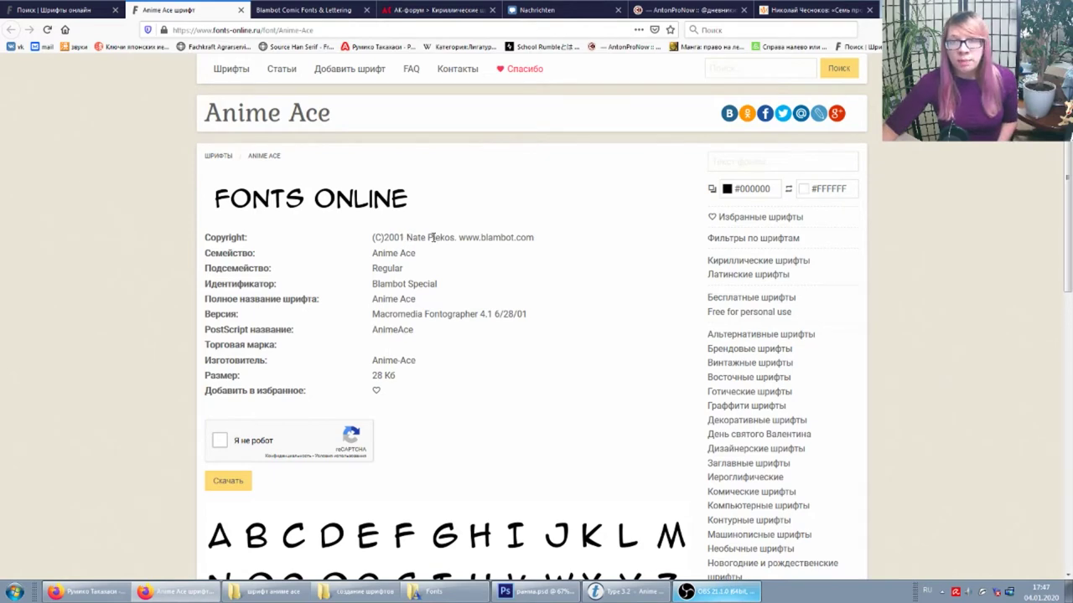
{"action": "left_click_drag", "start_coordinate": [472, 239], "coordinate": [530, 239]}
{"action": "left_click", "coordinate": [530, 239]}
{"action": "key", "text": "ctrl+Page_Up"}
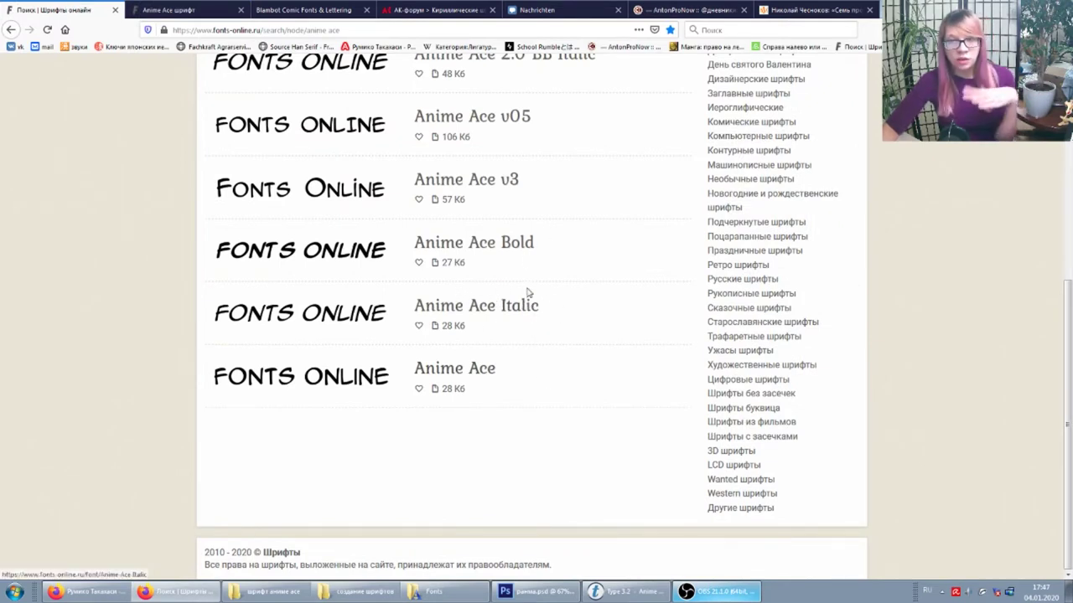
- Open Anime Ace 2.0 BB in a new tab and compare its details with Anime Ace
{"action": "scroll", "coordinate": [502, 243], "scroll_direction": "up", "scroll_amount": 5}
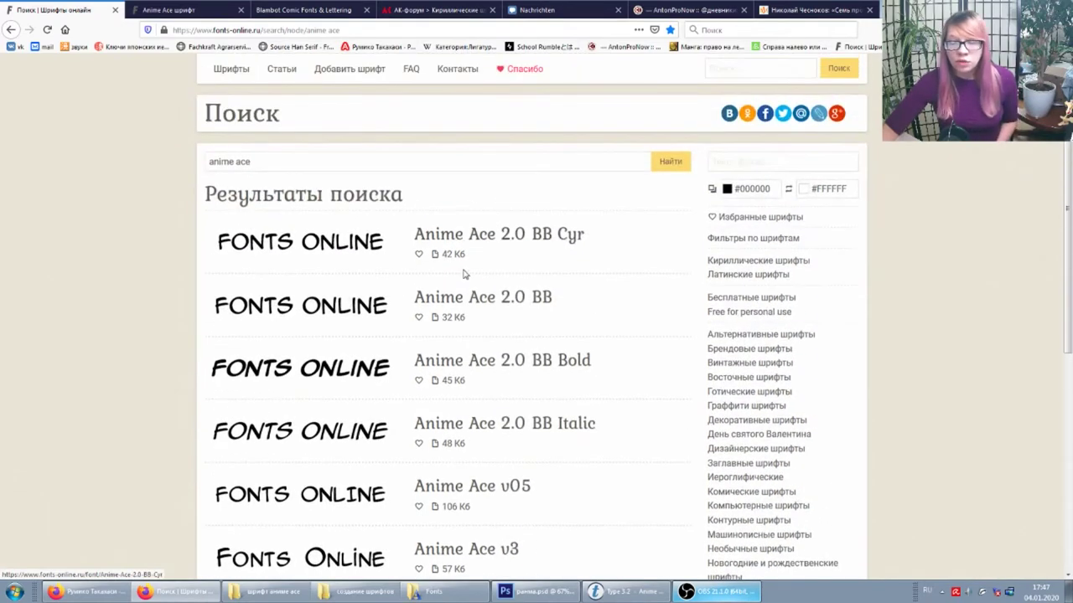
{"action": "middle_click", "coordinate": [451, 302]}
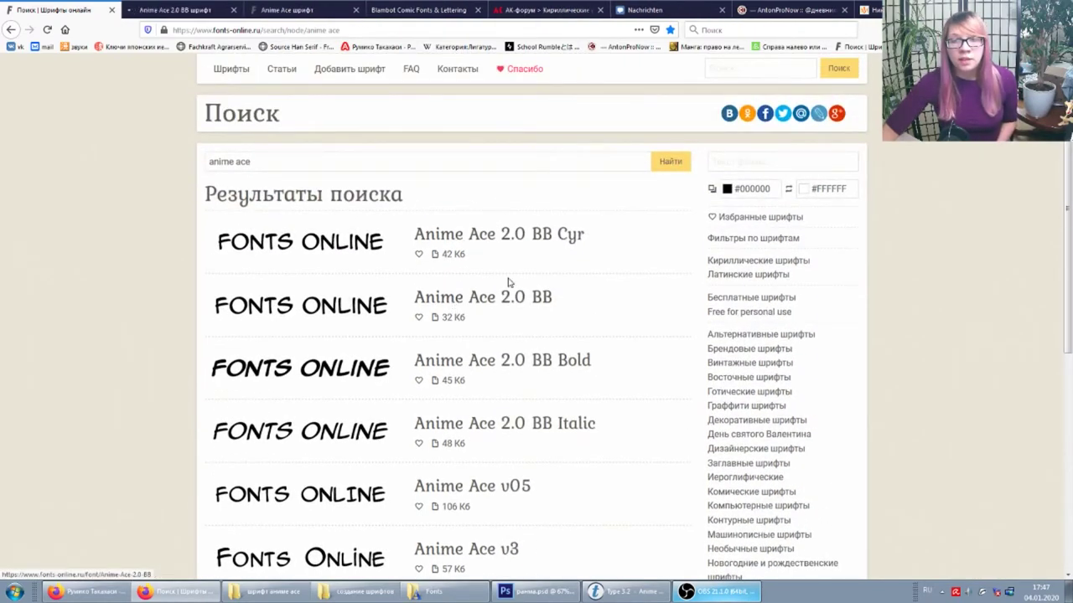
{"action": "left_click", "coordinate": [176, 10]}
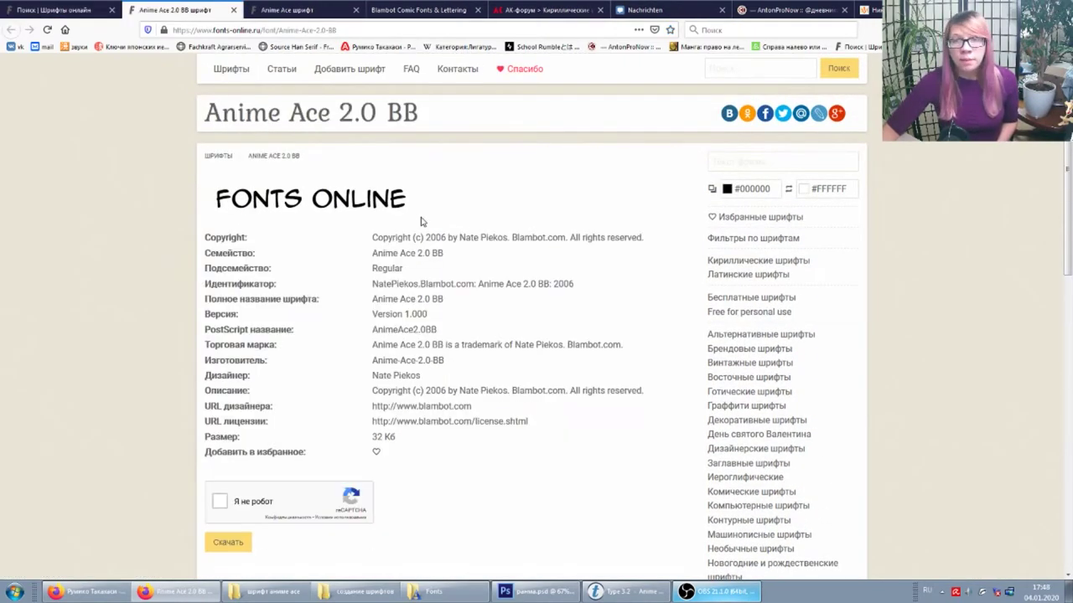
{"action": "left_click", "coordinate": [352, 17]}
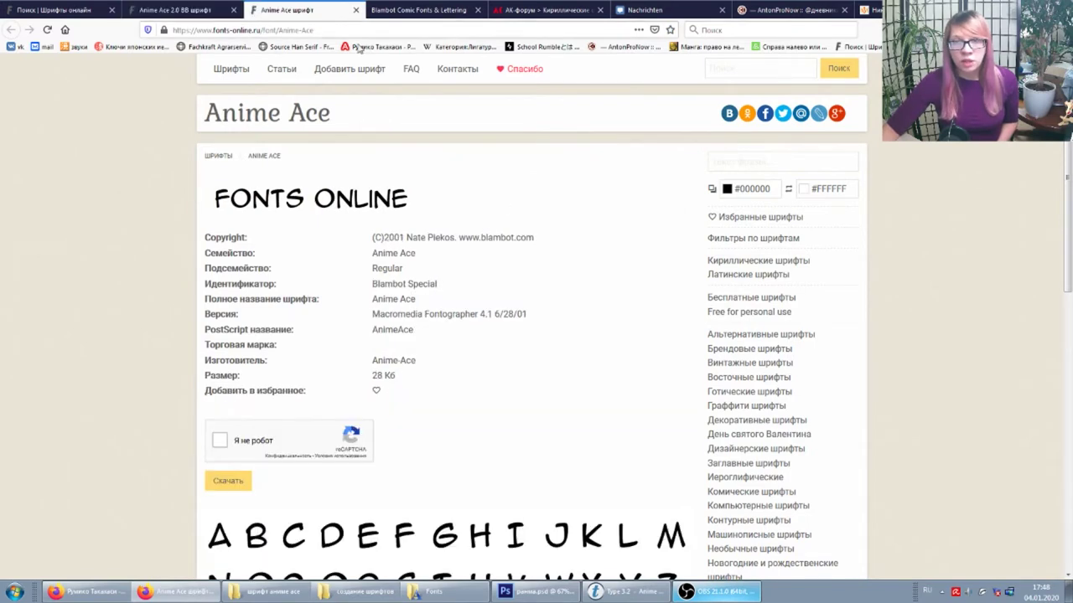
{"action": "left_click", "coordinate": [196, 11]}
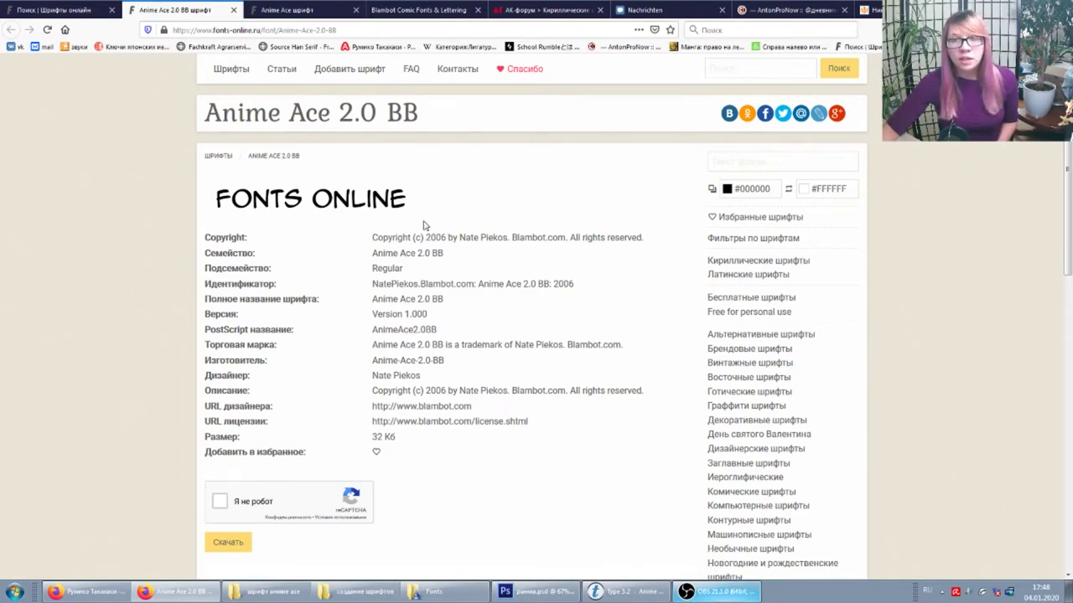
{"action": "left_click", "coordinate": [294, 9]}
{"action": "left_click", "coordinate": [185, 10]}
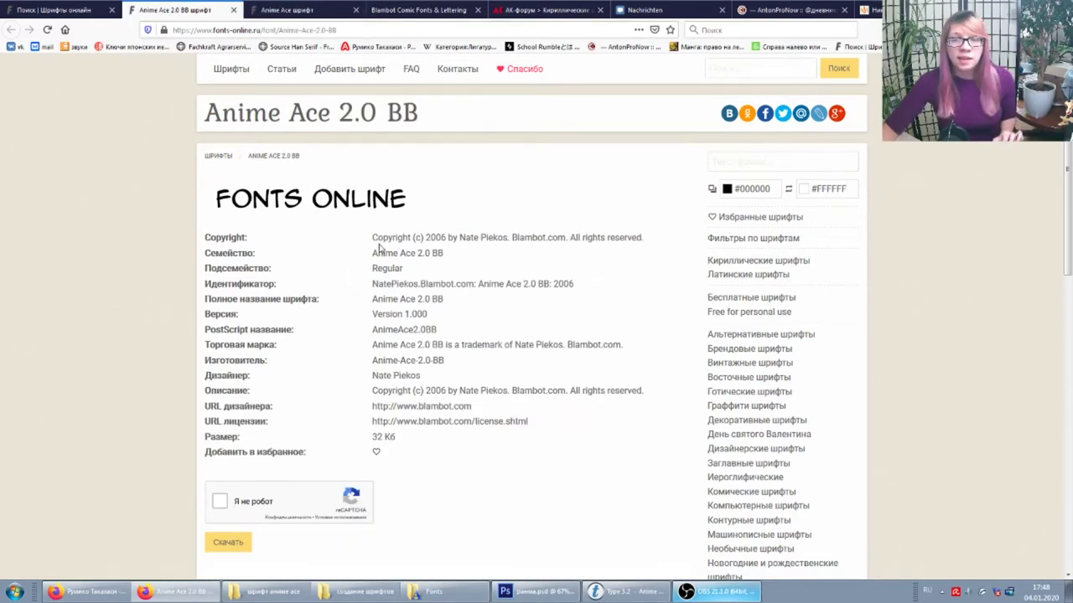
{"action": "left_click", "coordinate": [294, 11]}
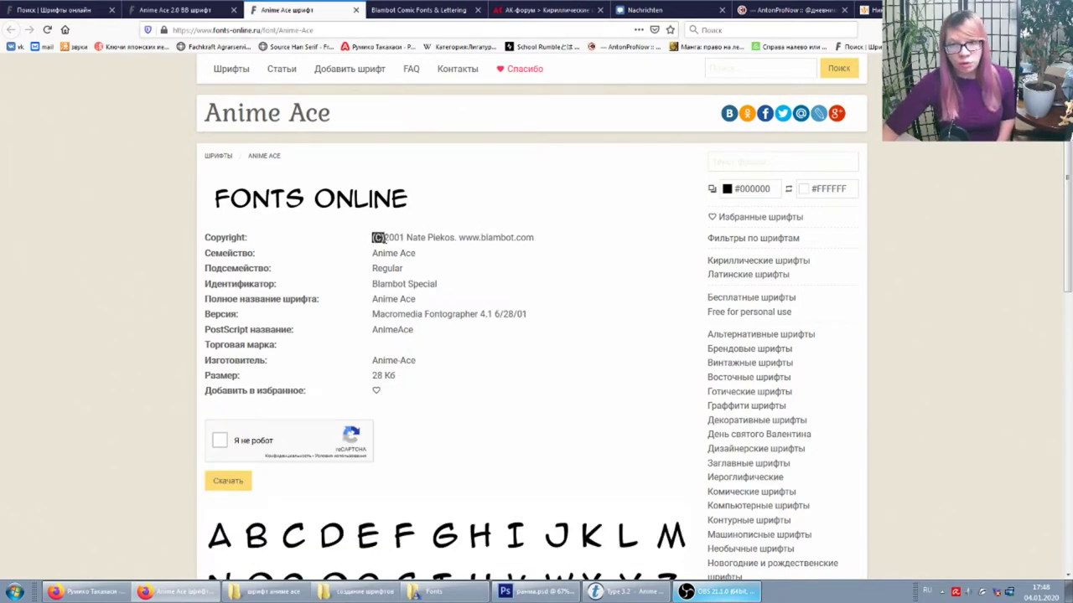
{"action": "left_click", "coordinate": [183, 9]}
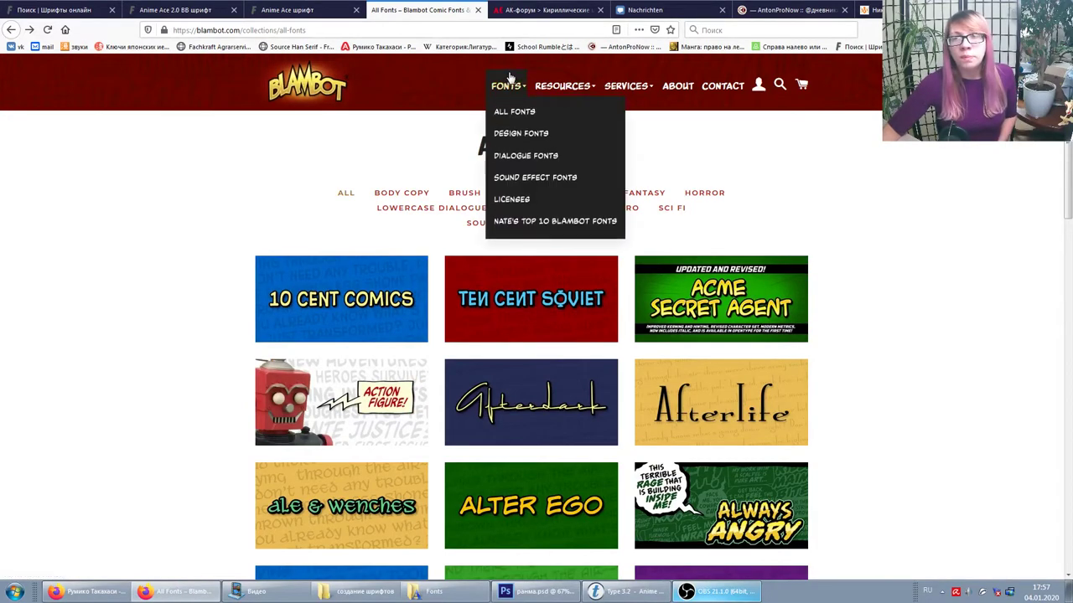
- Scroll the Blambot All Fonts grid to locate the Anime Ace 2 tile
{"action": "scroll", "coordinate": [804, 352], "scroll_direction": "down", "scroll_amount": 10}
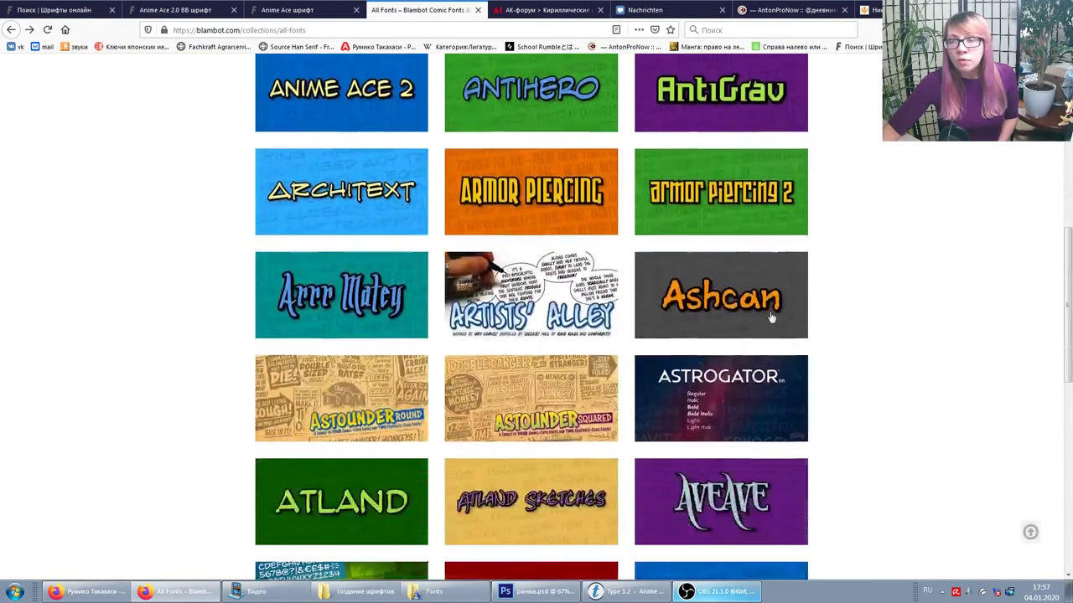
{"action": "scroll", "coordinate": [721, 386], "scroll_direction": "down", "scroll_amount": 10}
{"action": "scroll", "coordinate": [484, 180], "scroll_direction": "up", "scroll_amount": 4}
{"action": "scroll", "coordinate": [525, 198], "scroll_direction": "up", "scroll_amount": 5}
{"action": "scroll", "coordinate": [524, 199], "scroll_direction": "up", "scroll_amount": 3}
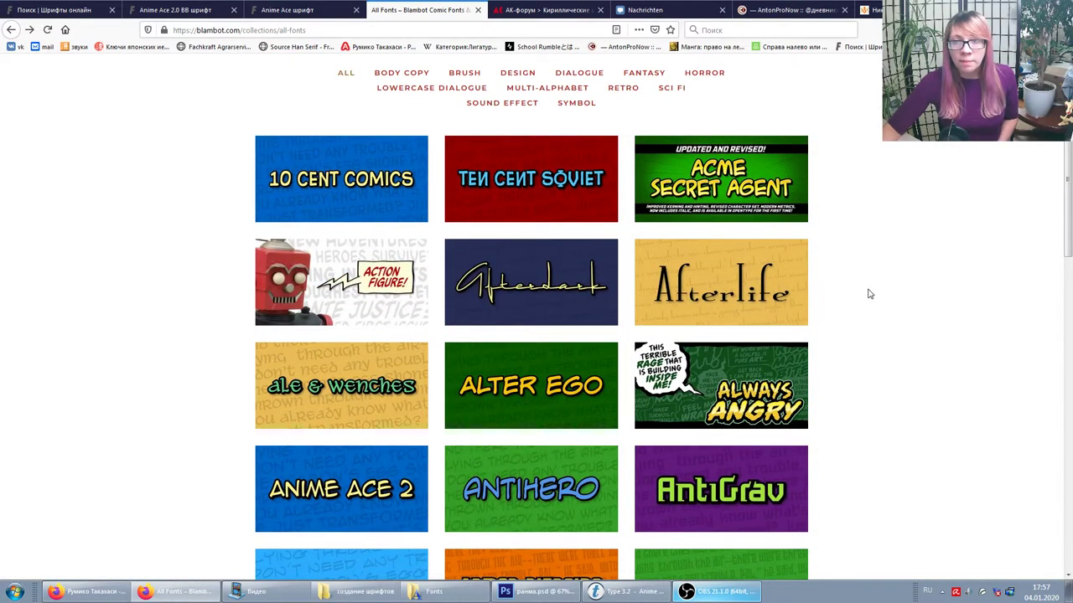
{"action": "scroll", "coordinate": [870, 294], "scroll_direction": "up", "scroll_amount": 3}
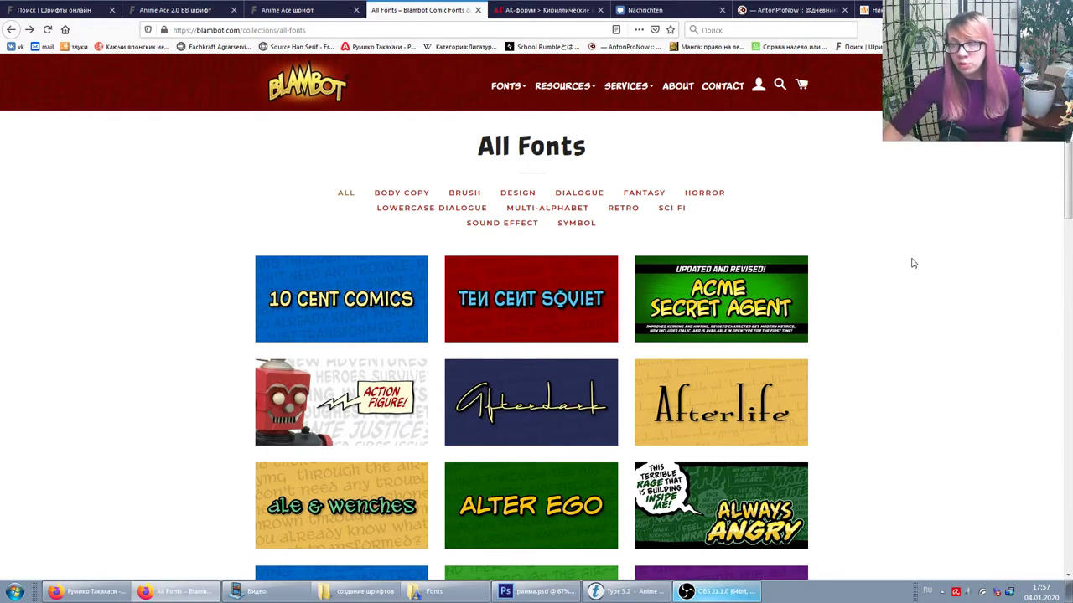
{"action": "scroll", "coordinate": [836, 263], "scroll_direction": "down", "scroll_amount": 2}
{"action": "scroll", "coordinate": [556, 127], "scroll_direction": "down", "scroll_amount": 2}
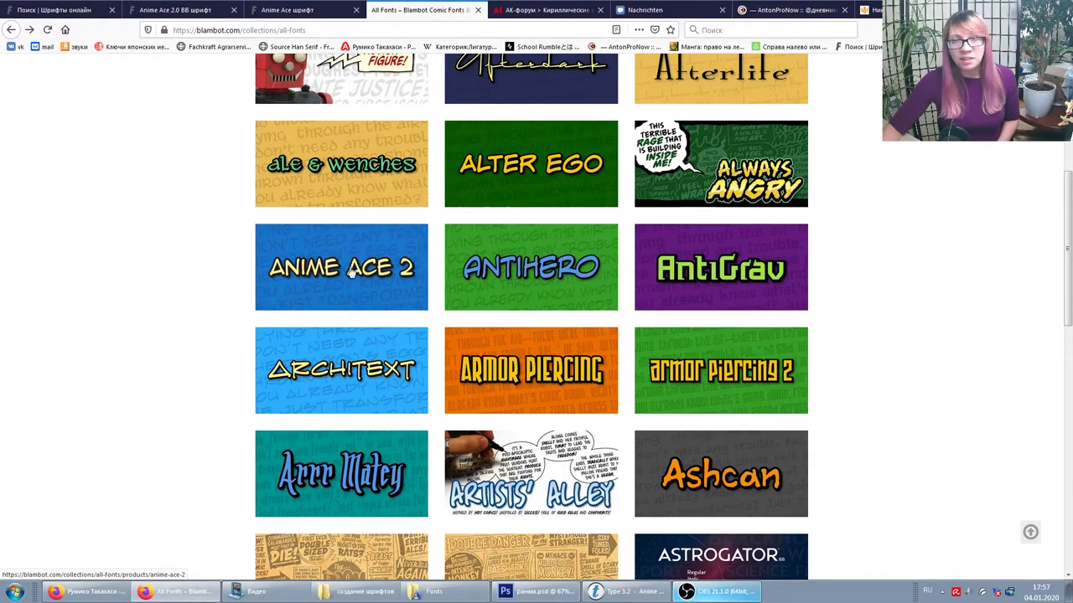
{"action": "left_click", "coordinate": [550, 17]}
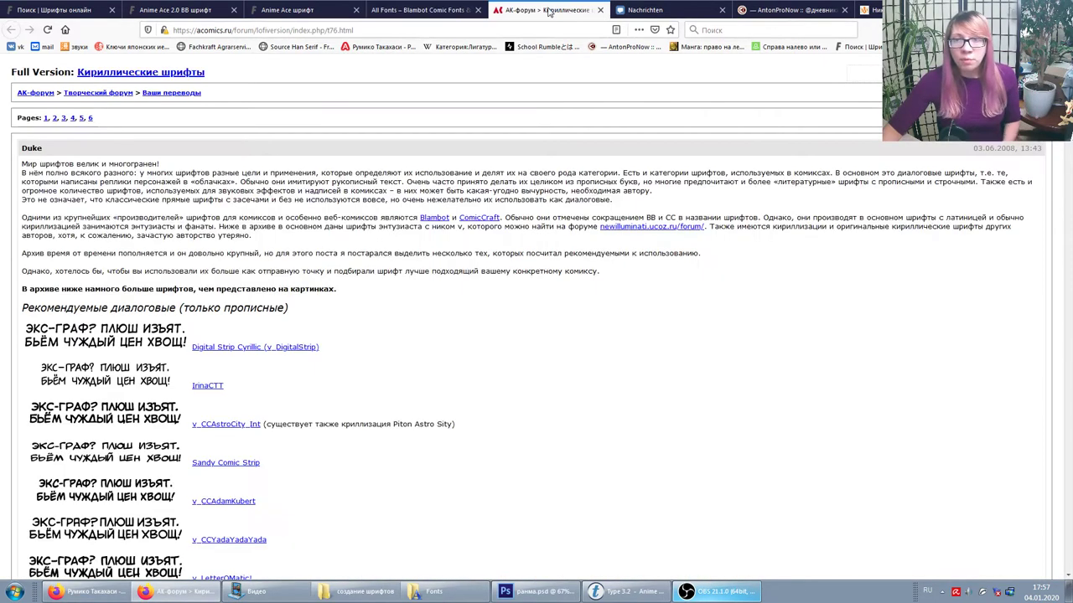
- Scroll through the AComics forum's Cyrillic comic font samples, then go back to Blambot
{"action": "scroll", "coordinate": [137, 196], "scroll_direction": "down", "scroll_amount": 5}
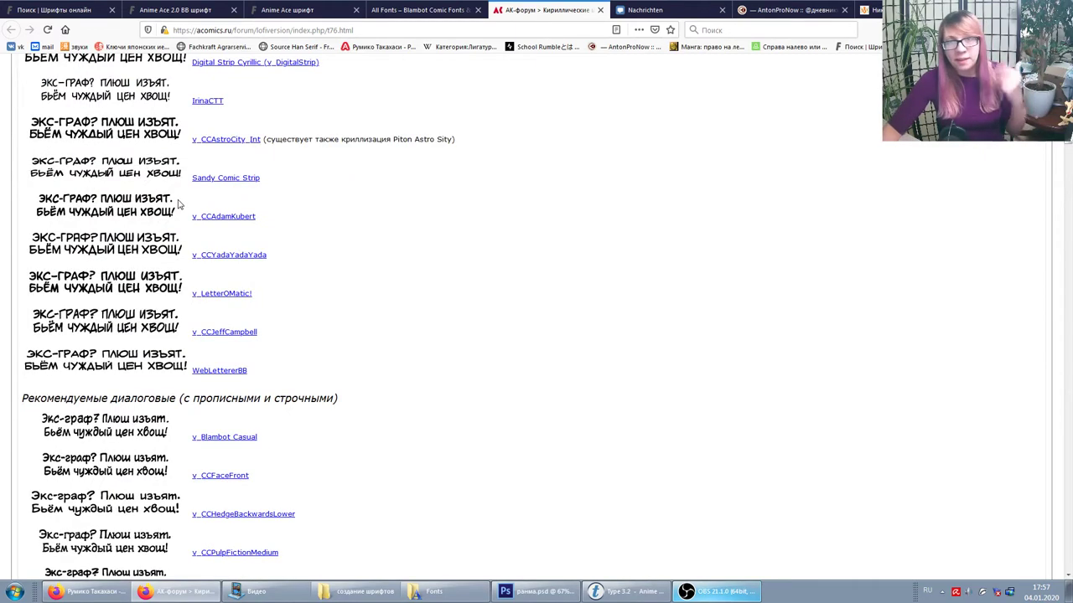
{"action": "scroll", "coordinate": [408, 258], "scroll_direction": "up", "scroll_amount": 1}
{"action": "scroll", "coordinate": [408, 258], "scroll_direction": "up", "scroll_amount": 2}
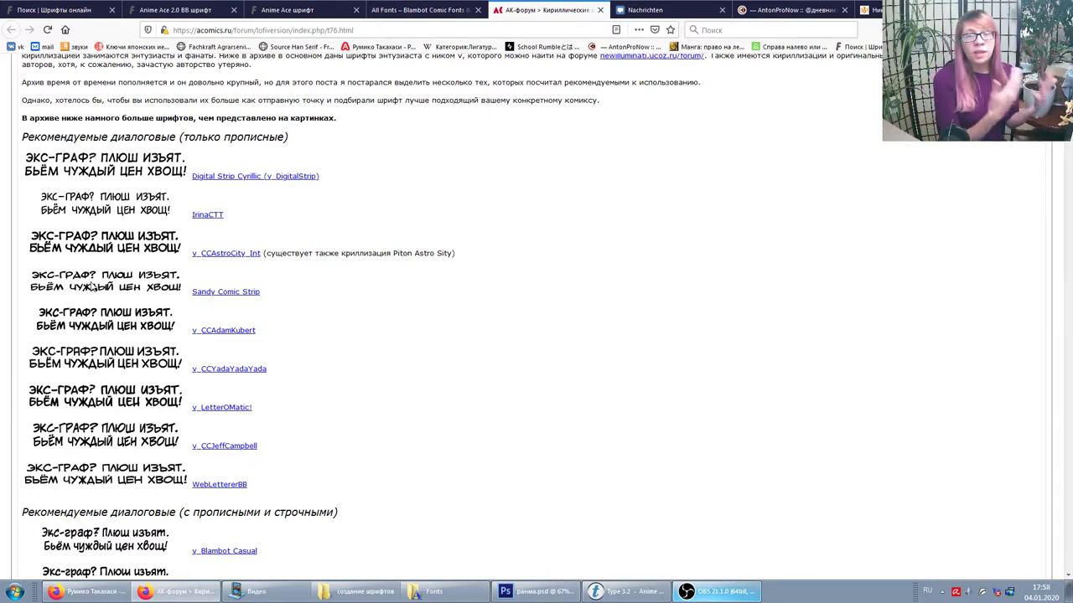
{"action": "scroll", "coordinate": [269, 215], "scroll_direction": "down", "scroll_amount": 5}
{"action": "scroll", "coordinate": [209, 226], "scroll_direction": "up", "scroll_amount": 3}
{"action": "scroll", "coordinate": [167, 235], "scroll_direction": "down", "scroll_amount": 3}
{"action": "scroll", "coordinate": [95, 242], "scroll_direction": "down", "scroll_amount": 7}
{"action": "scroll", "coordinate": [95, 242], "scroll_direction": "down", "scroll_amount": 3}
{"action": "scroll", "coordinate": [97, 239], "scroll_direction": "up", "scroll_amount": 5}
{"action": "scroll", "coordinate": [99, 251], "scroll_direction": "up", "scroll_amount": 6}
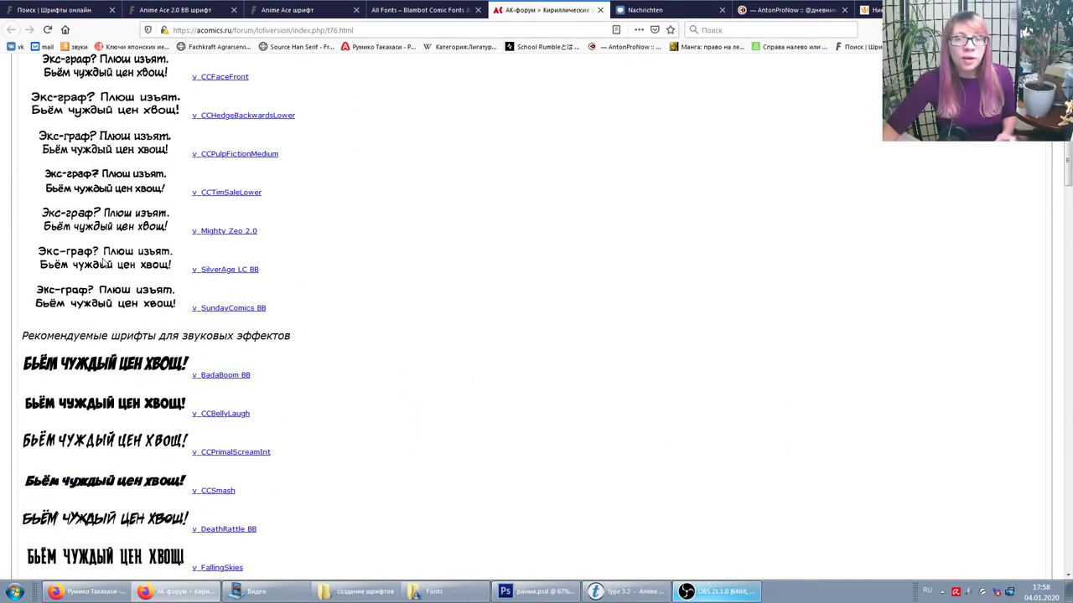
{"action": "left_click", "coordinate": [411, 9]}
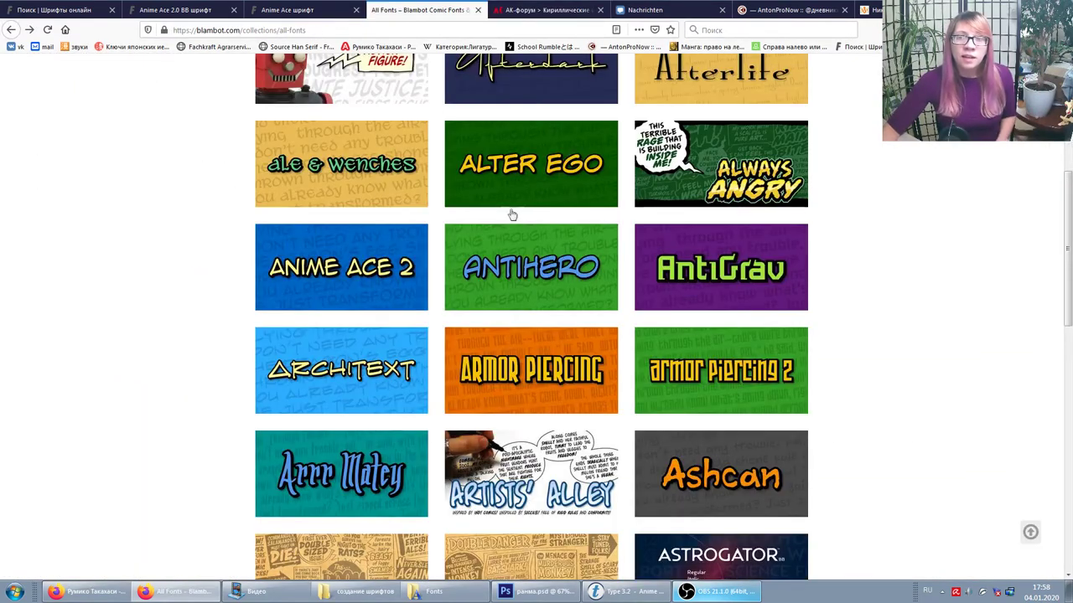
- Open the Anime Ace 2 product page and select the Basic Desktop 1-5 Seats licence
{"action": "scroll", "coordinate": [512, 215], "scroll_direction": "up", "scroll_amount": 1}
{"action": "scroll", "coordinate": [486, 251], "scroll_direction": "up", "scroll_amount": 4}
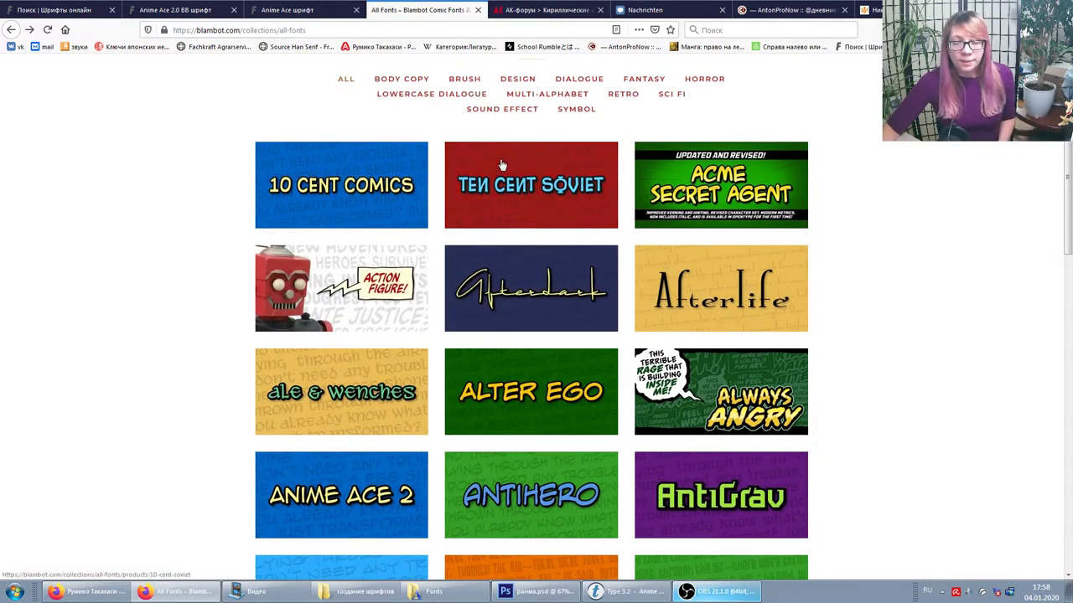
{"action": "scroll", "coordinate": [501, 165], "scroll_direction": "down", "scroll_amount": 3}
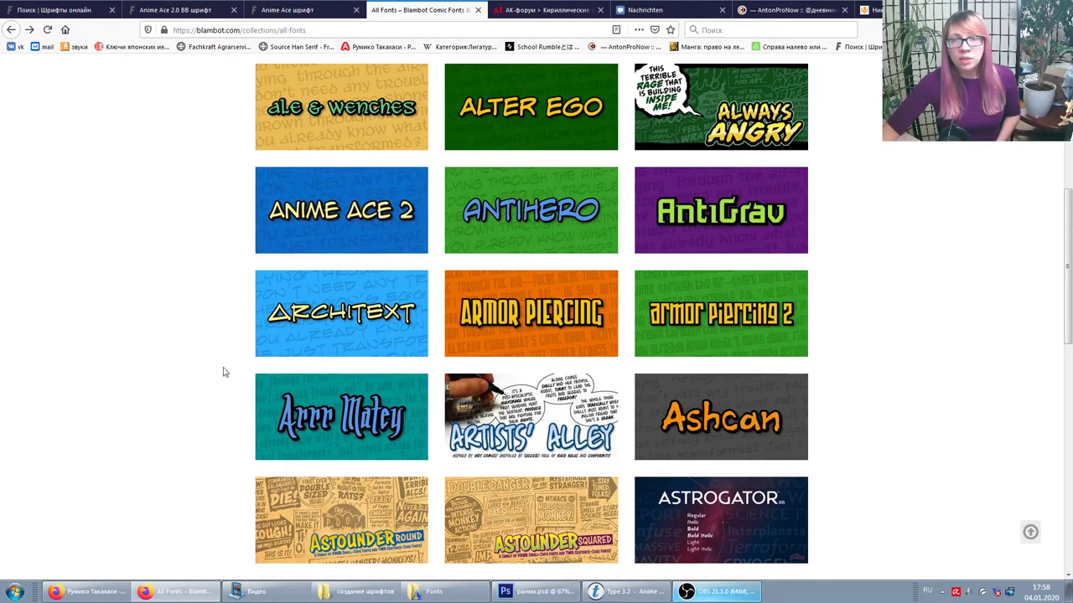
{"action": "left_click", "coordinate": [359, 209]}
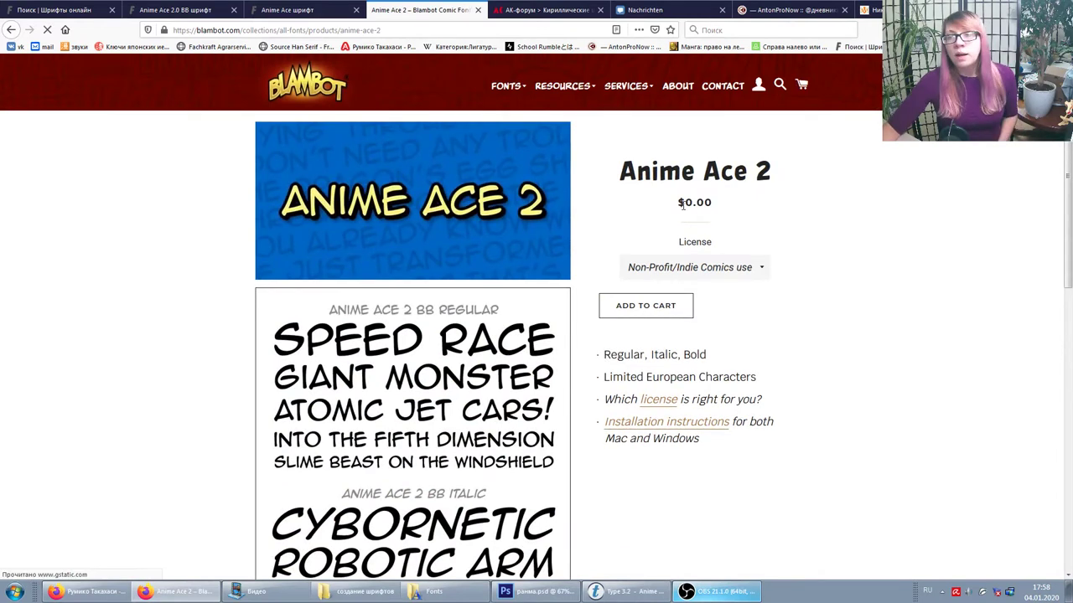
{"action": "left_click_drag", "start_coordinate": [681, 205], "coordinate": [738, 207]}
{"action": "left_click", "coordinate": [740, 208]}
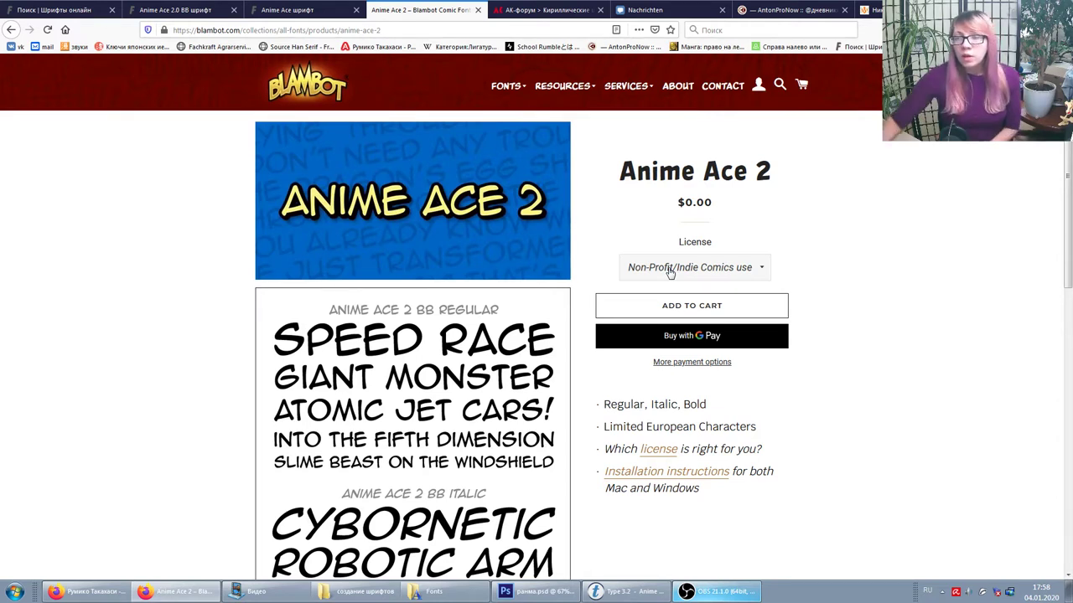
{"action": "left_click", "coordinate": [671, 268]}
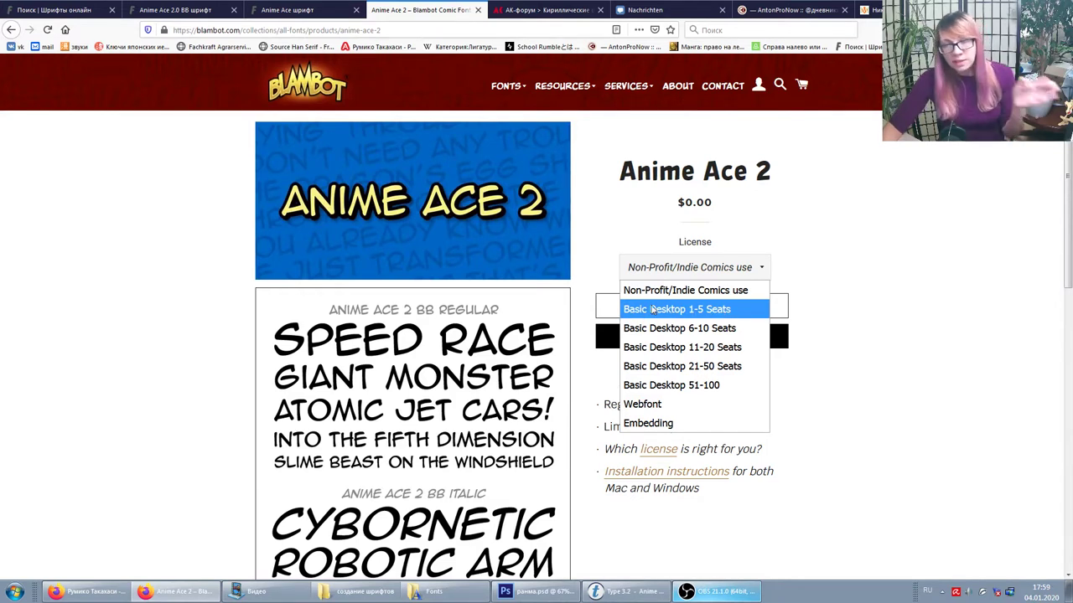
{"action": "left_click", "coordinate": [664, 309]}
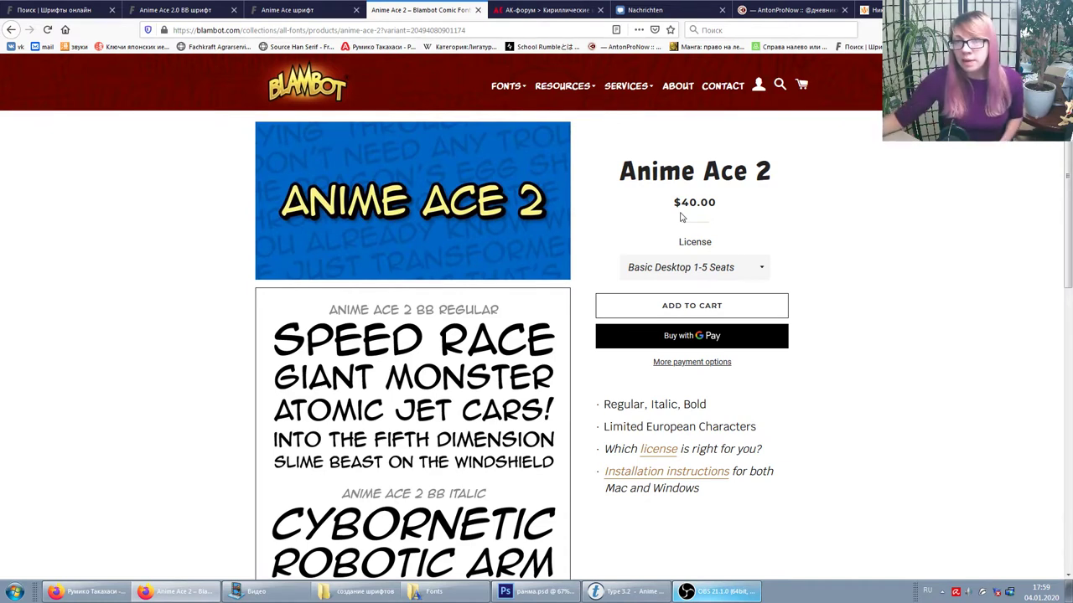
- Check the Anime Ace 2 Webfont licence price, then switch the licence to Embedding
{"action": "left_click", "coordinate": [724, 276]}
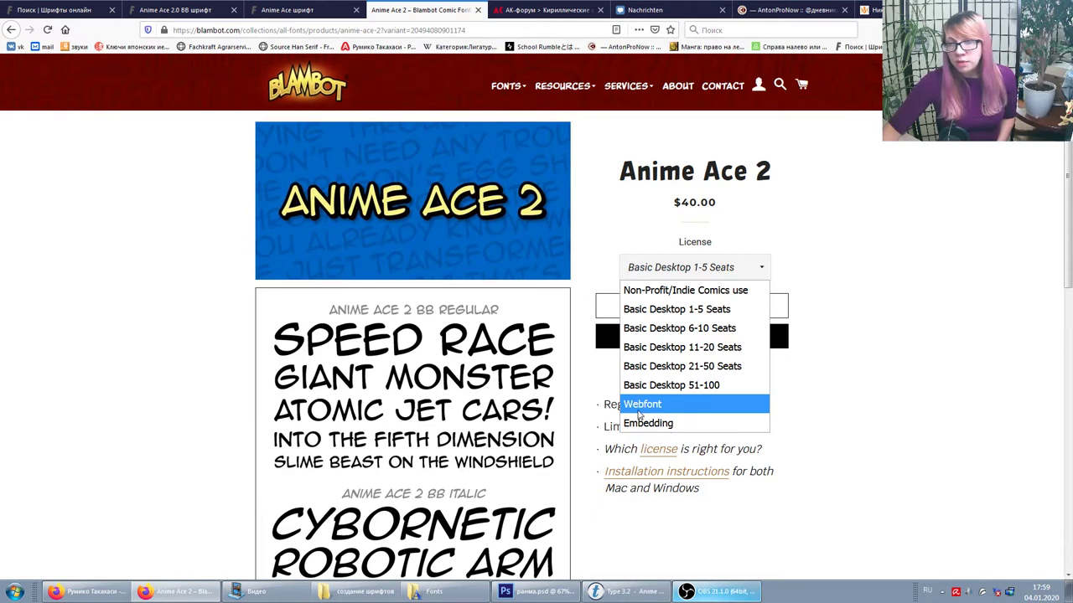
{"action": "left_click", "coordinate": [652, 406]}
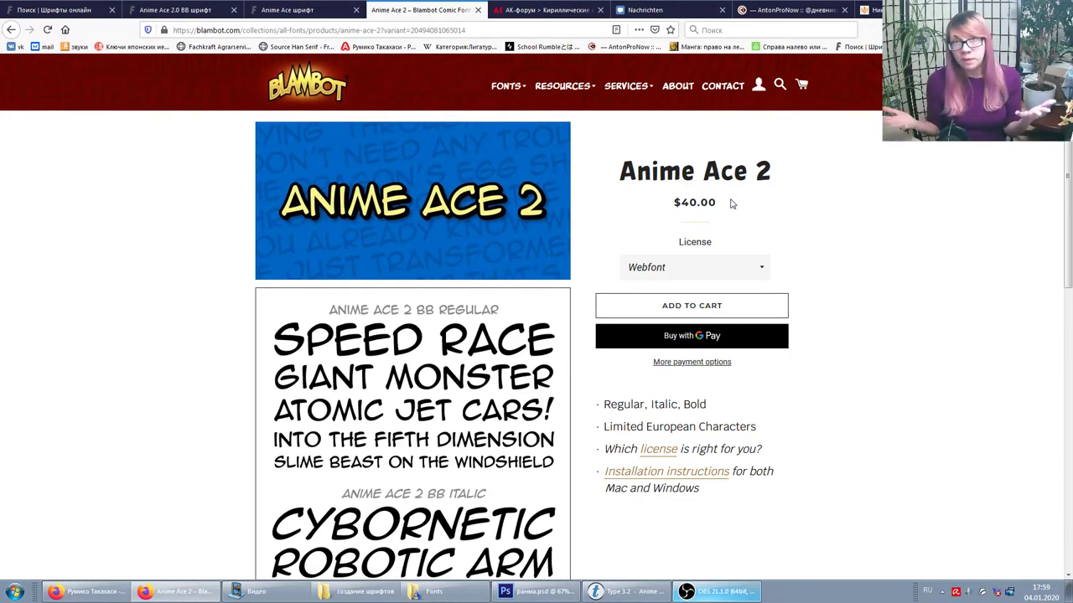
{"action": "left_click", "coordinate": [712, 270]}
{"action": "left_click", "coordinate": [681, 428]}
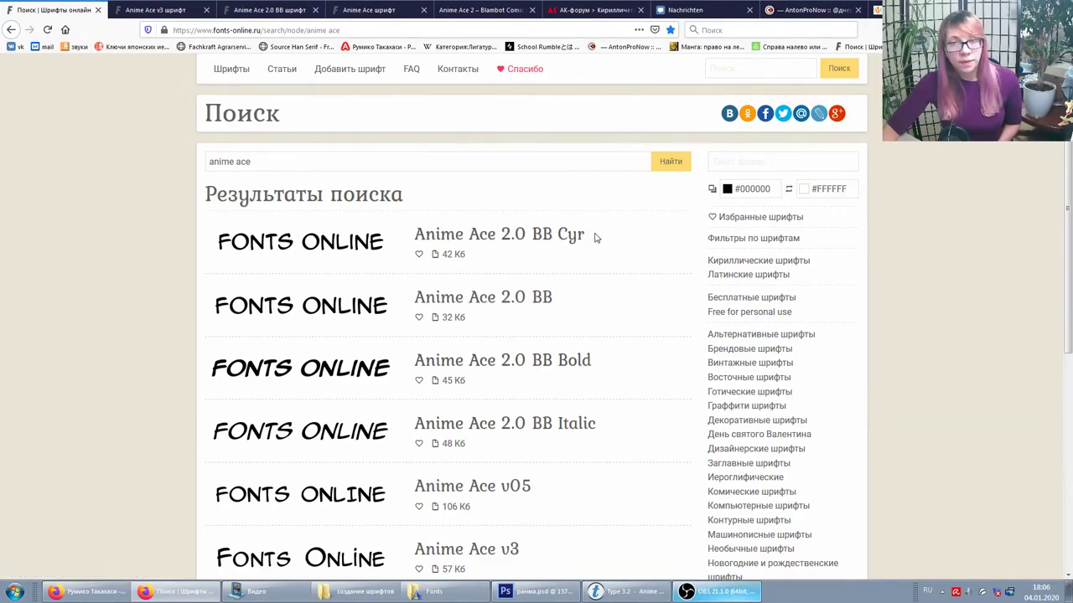
- Scroll down the Anime Ace 2 page to review its character set, then return to the results
{"action": "left_click", "coordinate": [462, 11]}
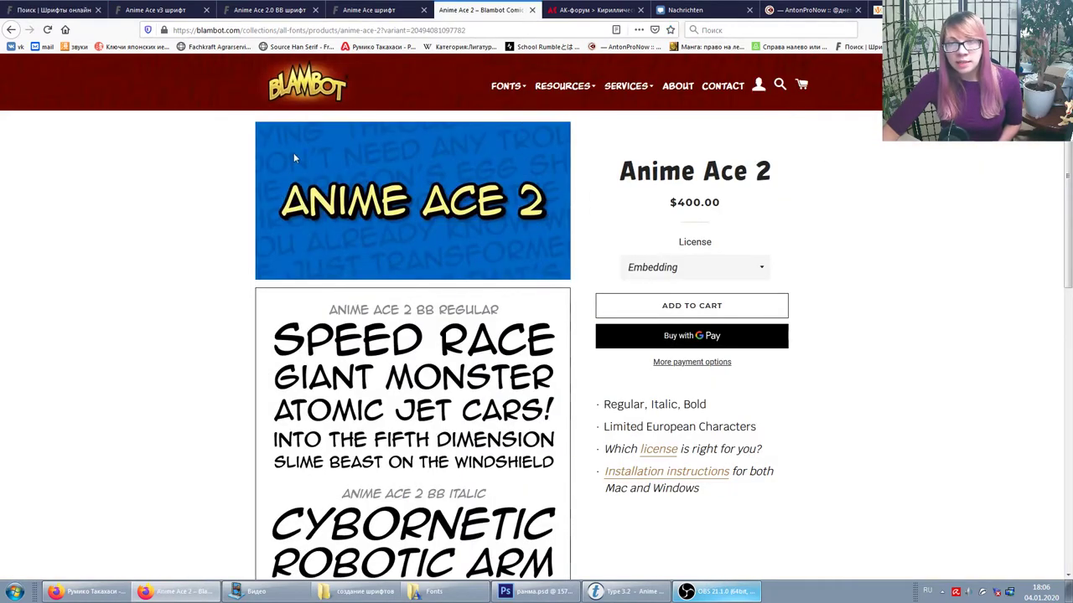
{"action": "scroll", "coordinate": [480, 275], "scroll_direction": "down", "scroll_amount": 1}
{"action": "scroll", "coordinate": [477, 276], "scroll_direction": "down", "scroll_amount": 2}
{"action": "scroll", "coordinate": [461, 285], "scroll_direction": "down", "scroll_amount": 4}
{"action": "scroll", "coordinate": [444, 298], "scroll_direction": "down", "scroll_amount": 2}
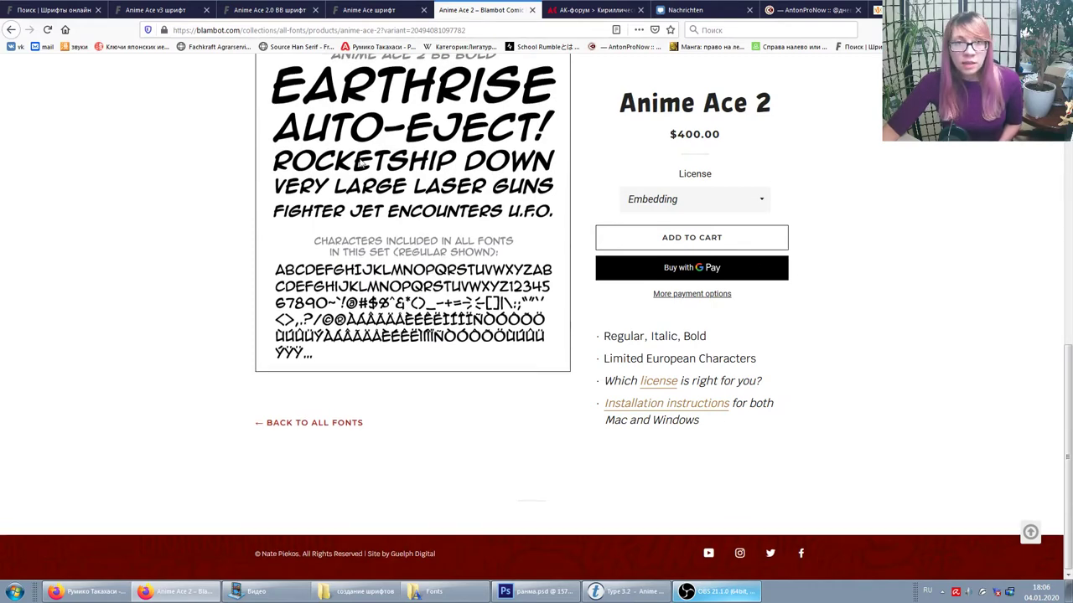
{"action": "scroll", "coordinate": [427, 214], "scroll_direction": "up", "scroll_amount": 4}
{"action": "key", "text": "ctrl+1"}
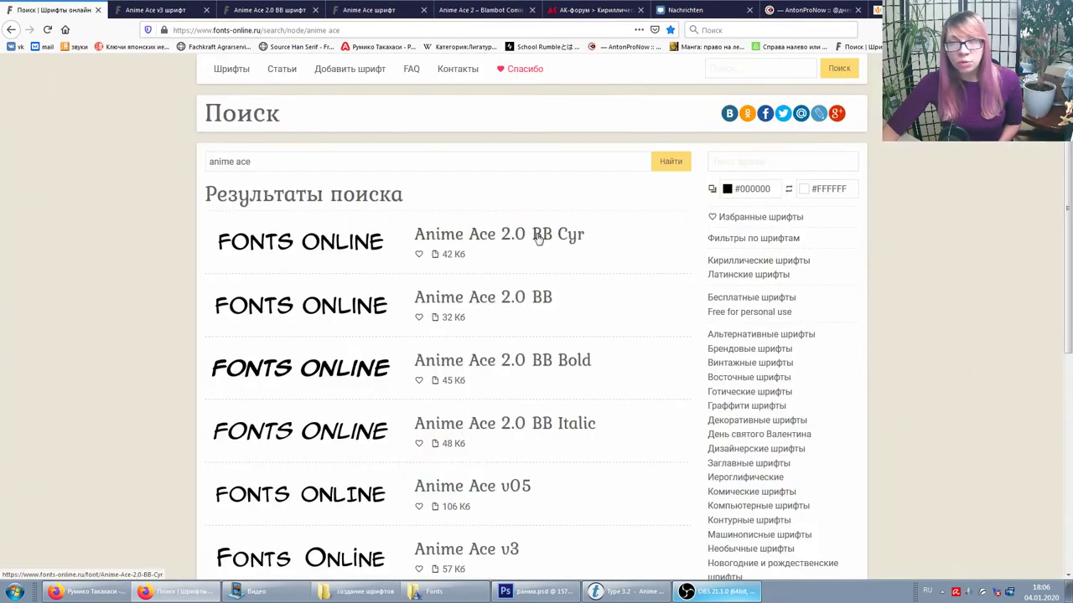
- Open and view the Anime Ace 2.0 BB Cyr page, then the Anime Ace v3 page
{"action": "middle_click", "coordinate": [457, 240]}
{"action": "left_click", "coordinate": [142, 11]}
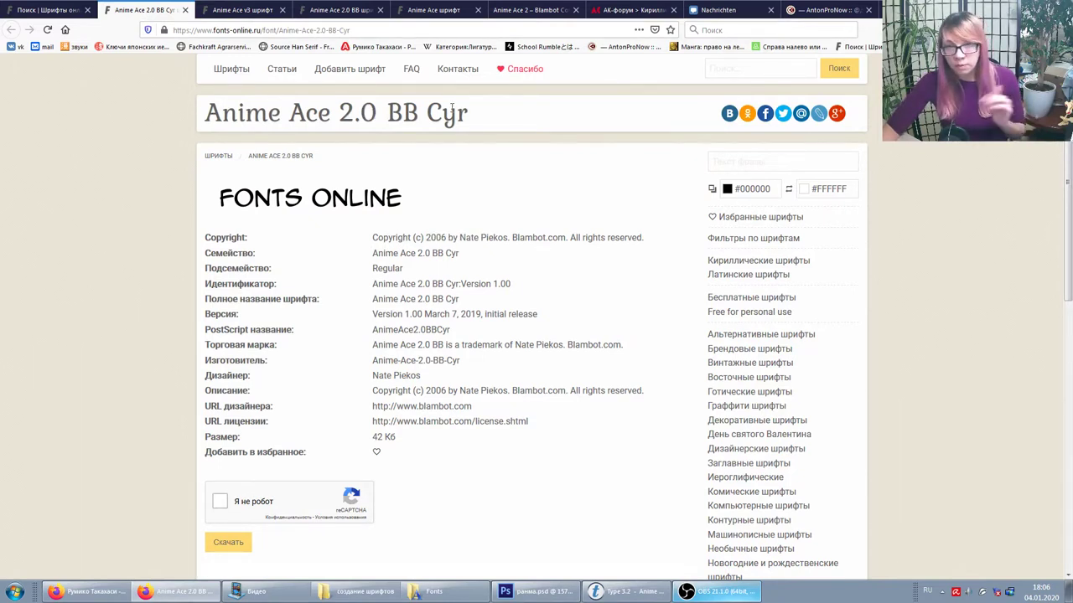
{"action": "left_click", "coordinate": [216, 10]}
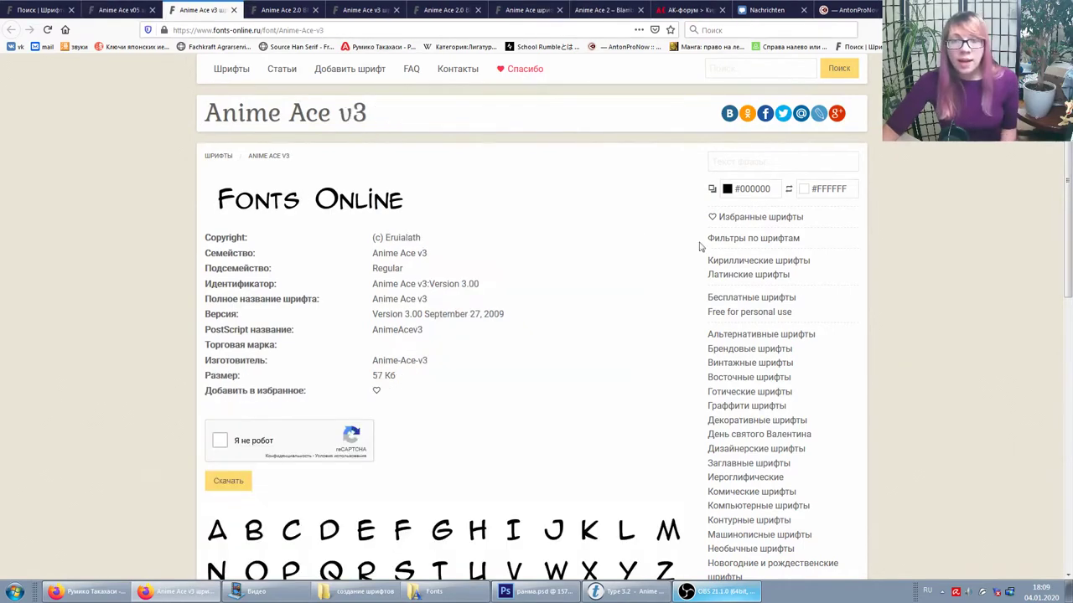
{"action": "left_click", "coordinate": [116, 7]}
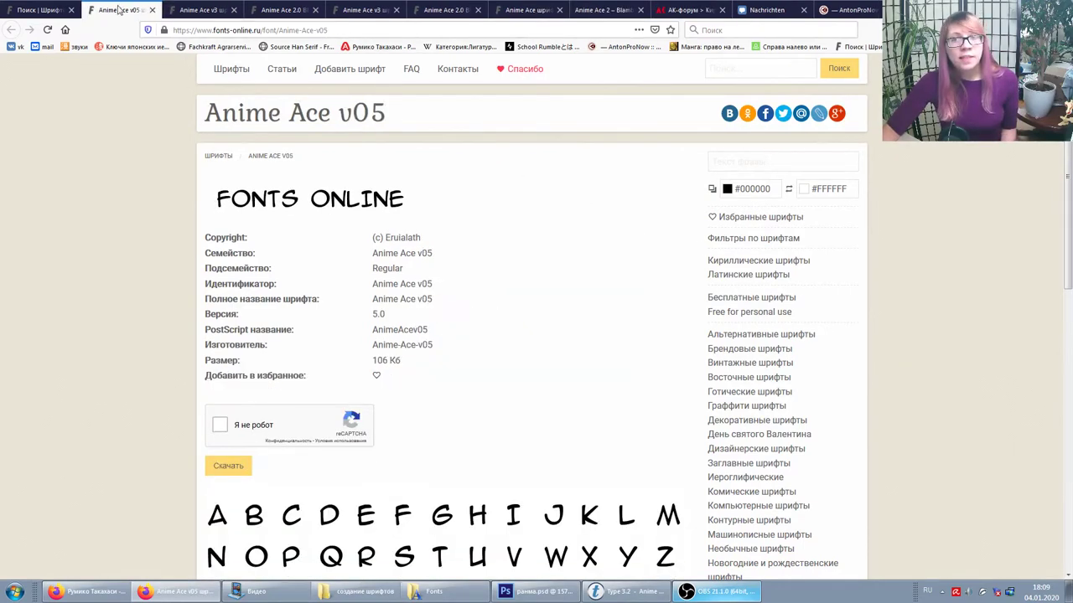
{"action": "left_click", "coordinate": [203, 9]}
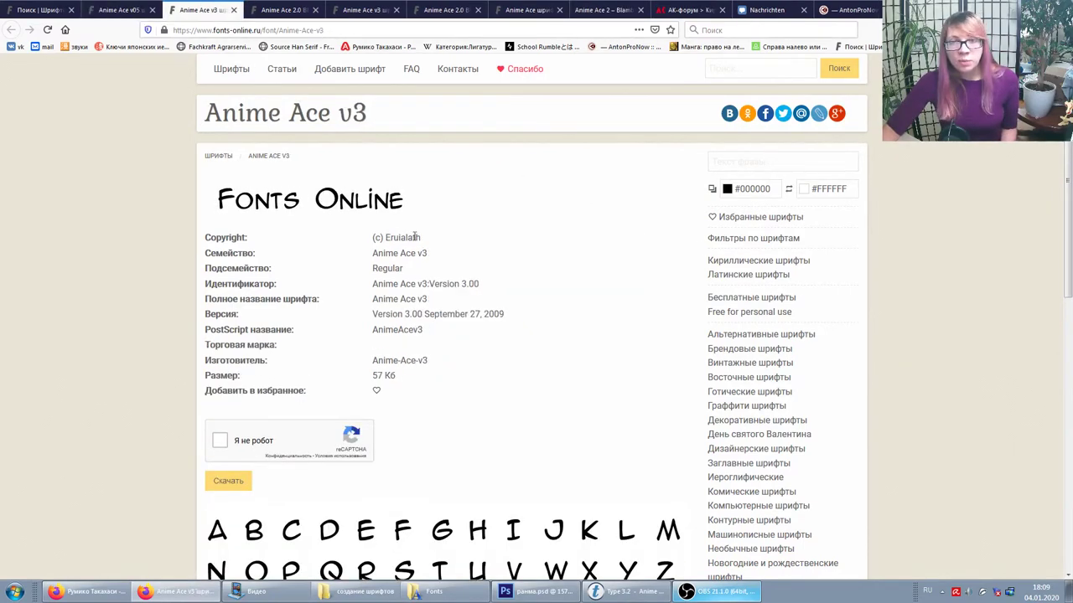
{"action": "left_click_drag", "start_coordinate": [205, 238], "coordinate": [254, 246]}
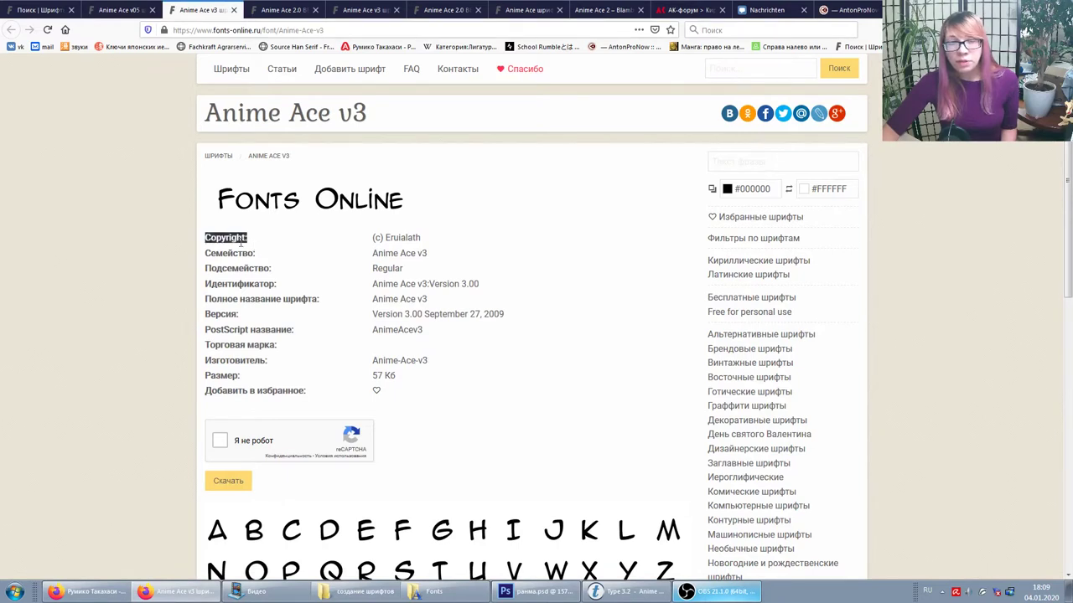
{"action": "left_click_drag", "start_coordinate": [384, 238], "coordinate": [422, 241]}
{"action": "left_click", "coordinate": [426, 241]}
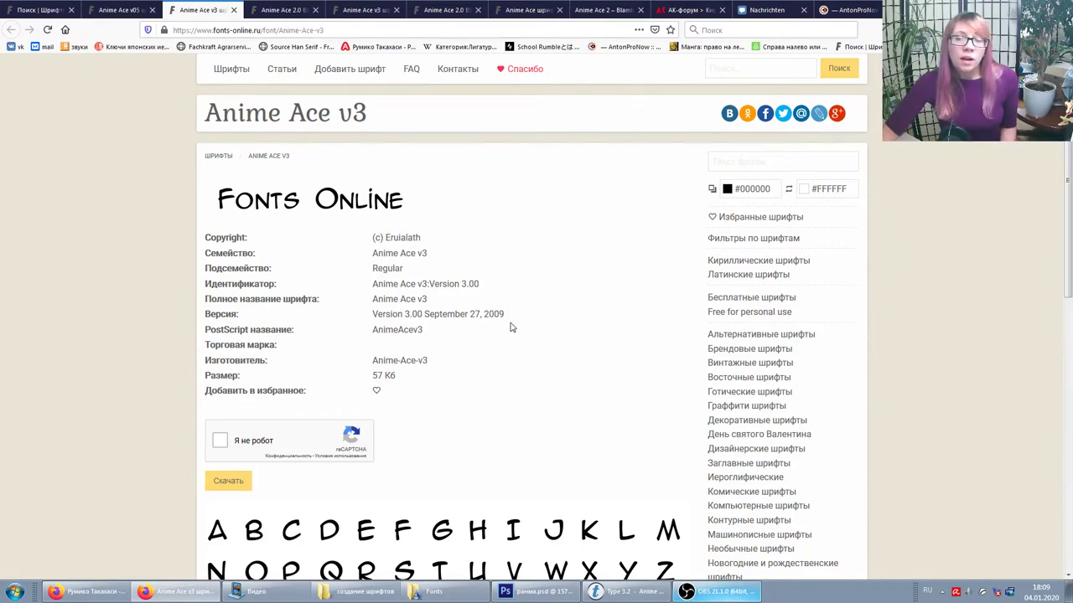
{"action": "left_click_drag", "start_coordinate": [505, 316], "coordinate": [373, 314]}
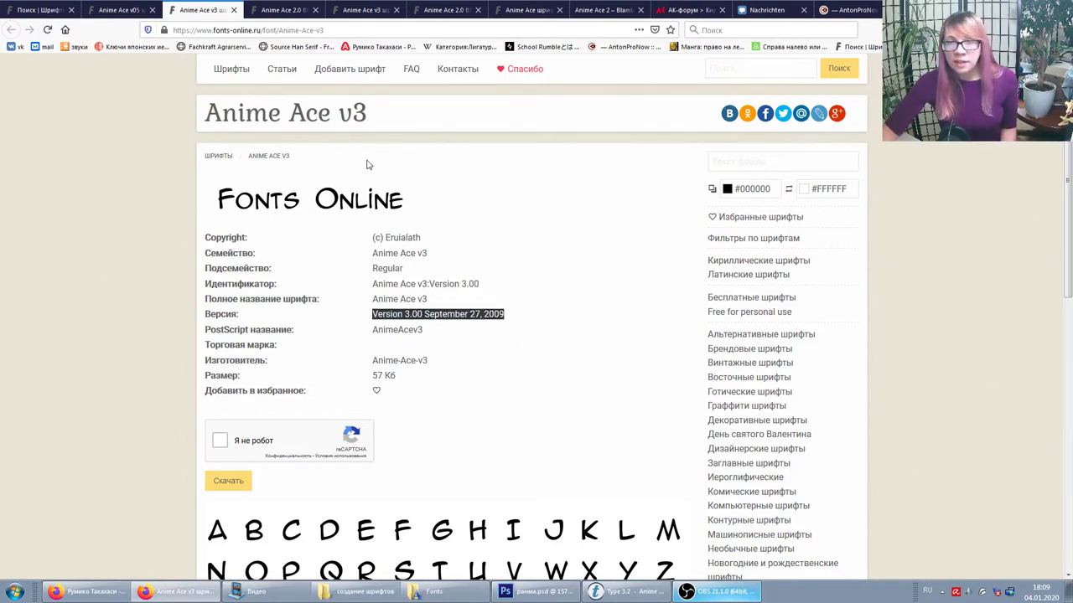
{"action": "left_click", "coordinate": [503, 315]}
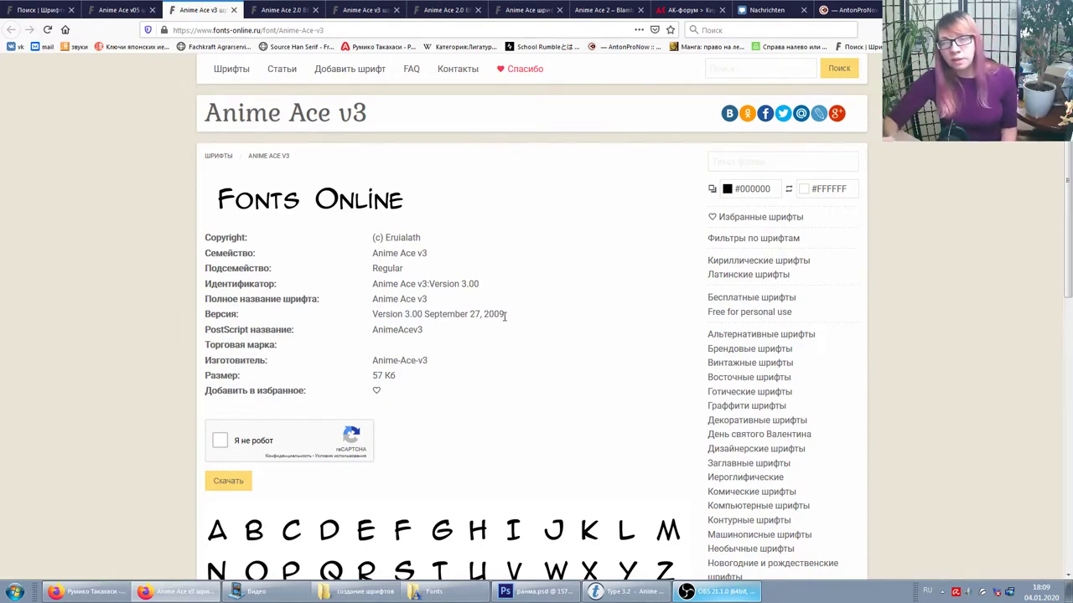
{"action": "left_click", "coordinate": [115, 9]}
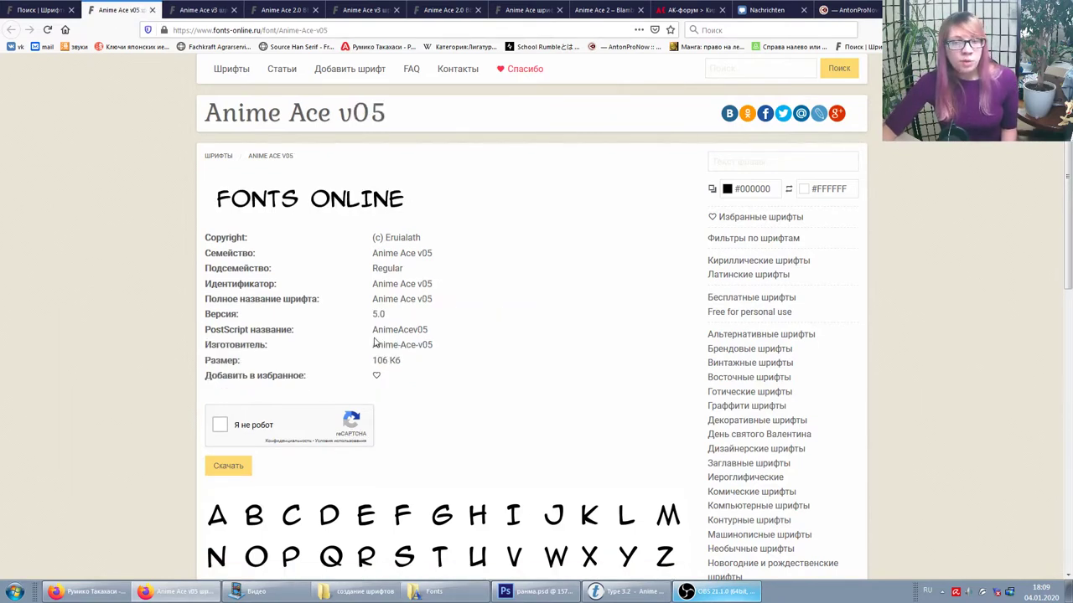
- Review the Anime Ace v05 PostScript name, maker and copyright holder details
{"action": "left_click_drag", "start_coordinate": [393, 329], "coordinate": [434, 344]}
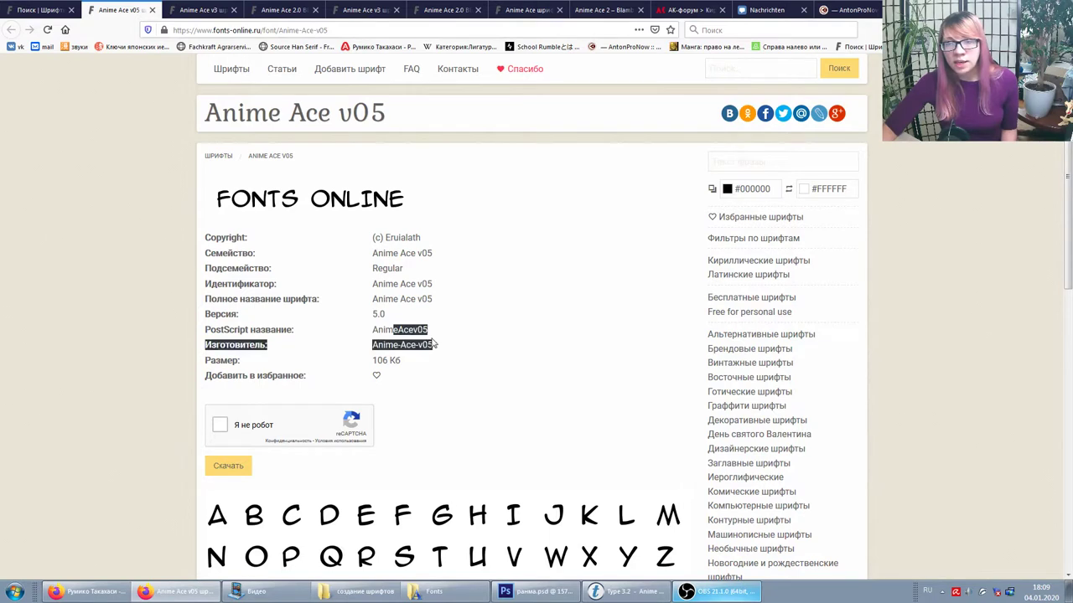
{"action": "left_click", "coordinate": [414, 328]}
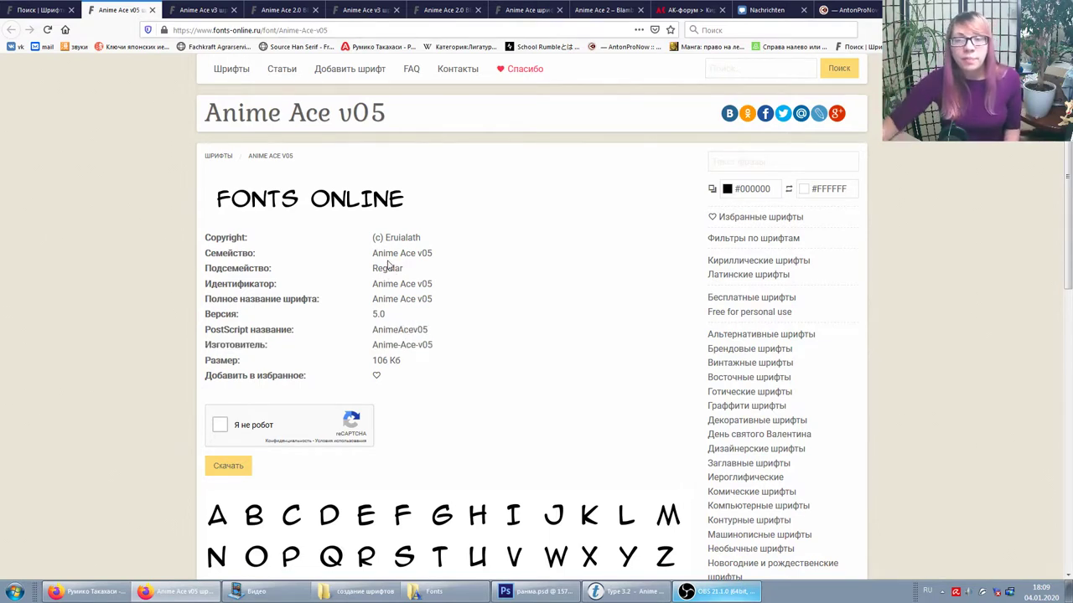
{"action": "double_click", "coordinate": [403, 238]}
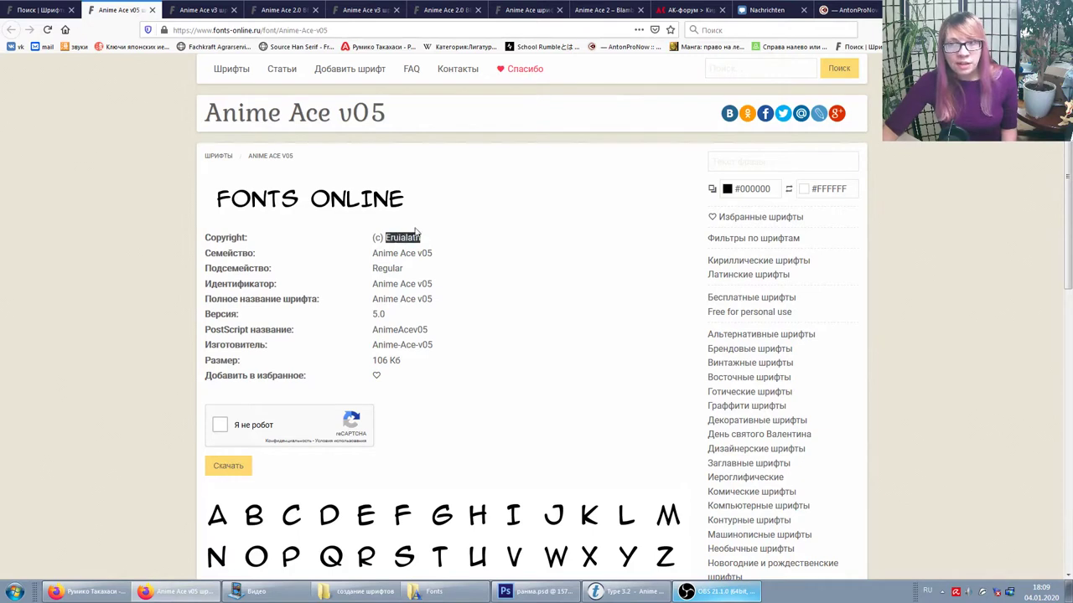
{"action": "left_click", "coordinate": [381, 281]}
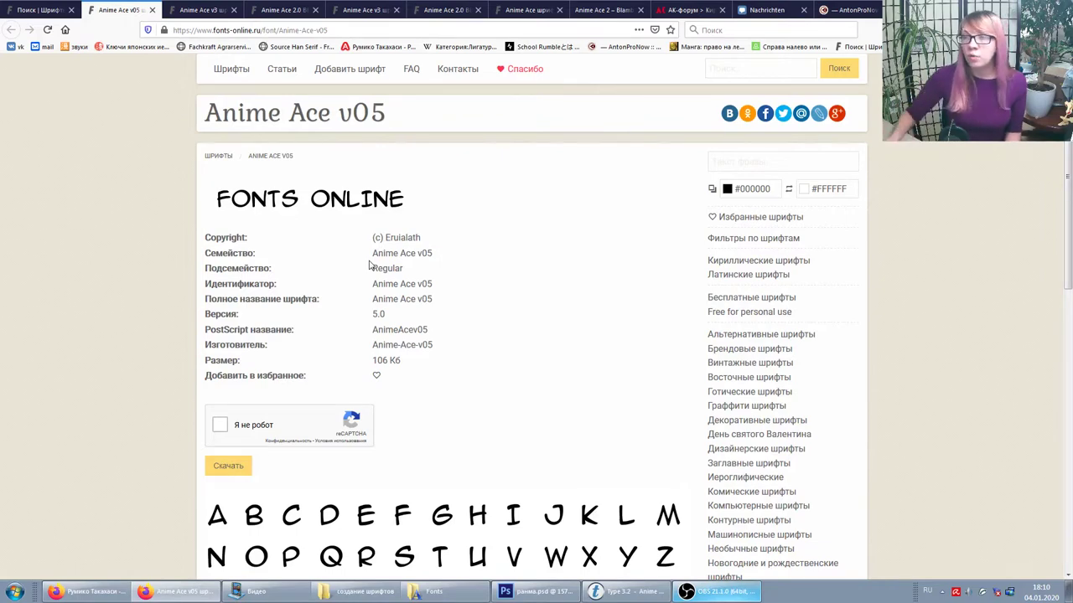
{"action": "left_click", "coordinate": [842, 10]}
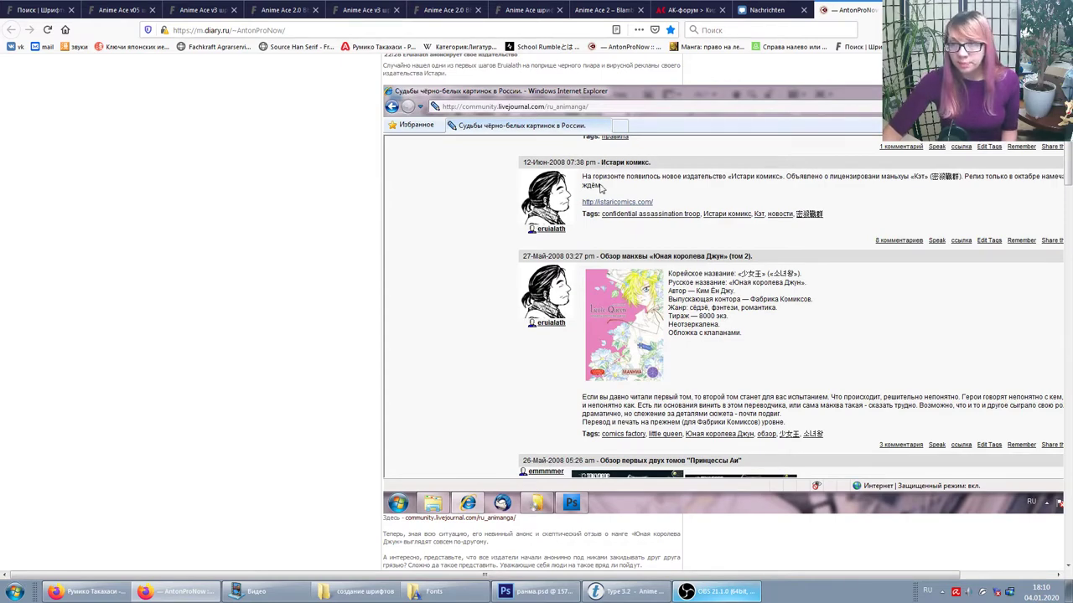
- Read through the mangavest.ru article on drawing bad sound effects
{"action": "left_click", "coordinate": [709, 108]}
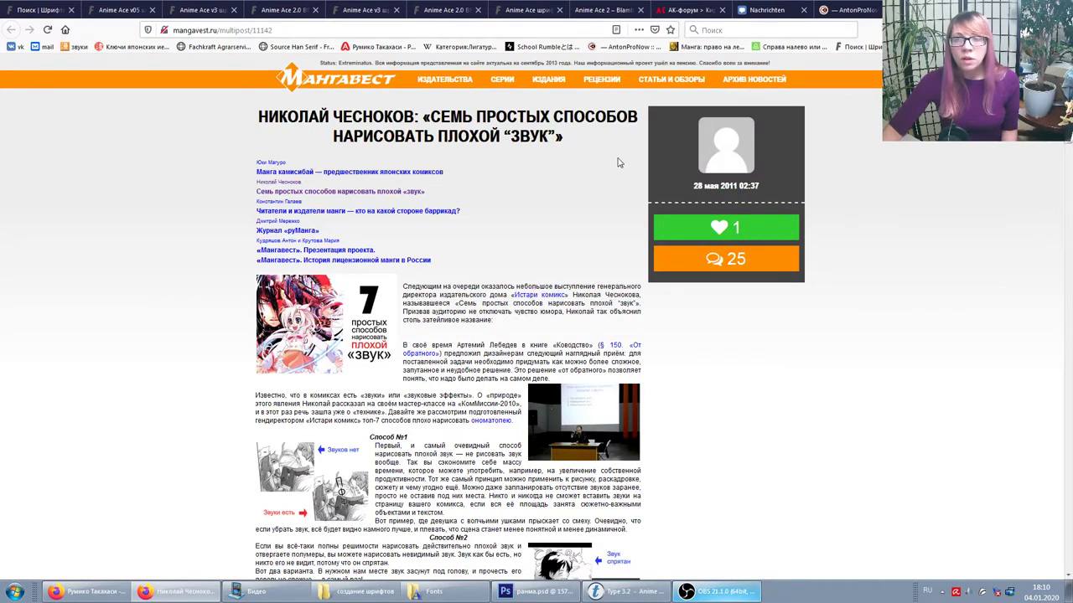
{"action": "scroll", "coordinate": [541, 352], "scroll_direction": "down", "scroll_amount": 3}
{"action": "scroll", "coordinate": [541, 352], "scroll_direction": "down", "scroll_amount": 1}
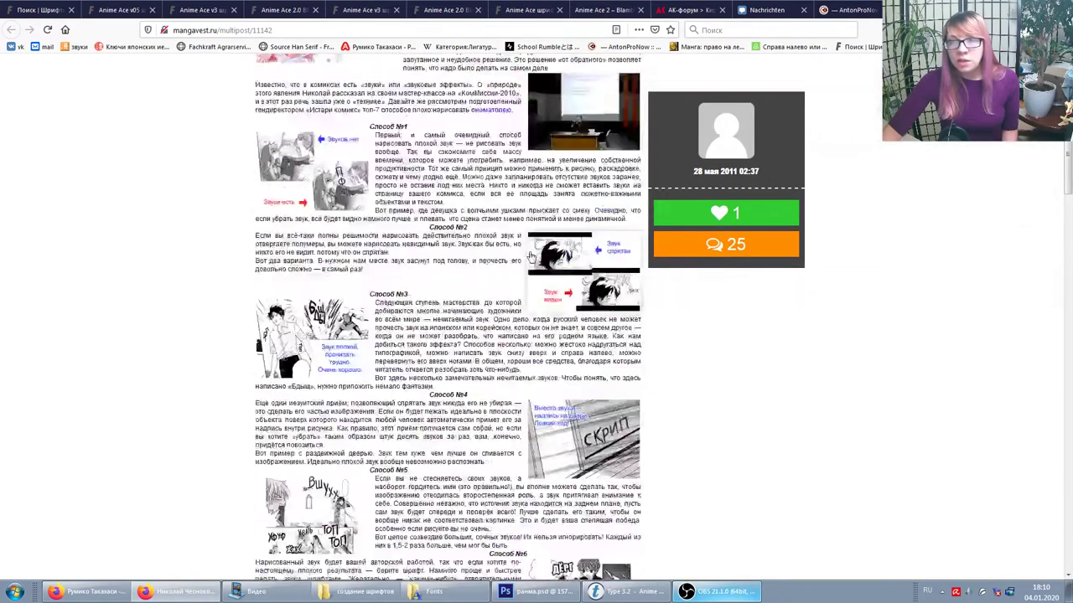
{"action": "scroll", "coordinate": [530, 257], "scroll_direction": "up", "scroll_amount": 3}
{"action": "scroll", "coordinate": [530, 257], "scroll_direction": "up", "scroll_amount": 3}
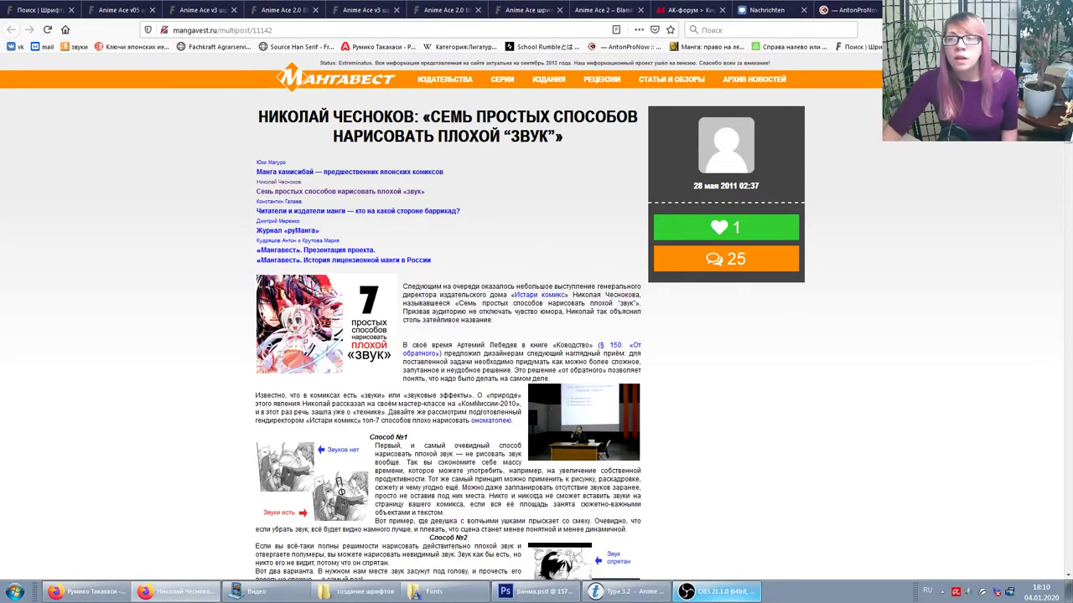
{"action": "left_click", "coordinate": [766, 9]}
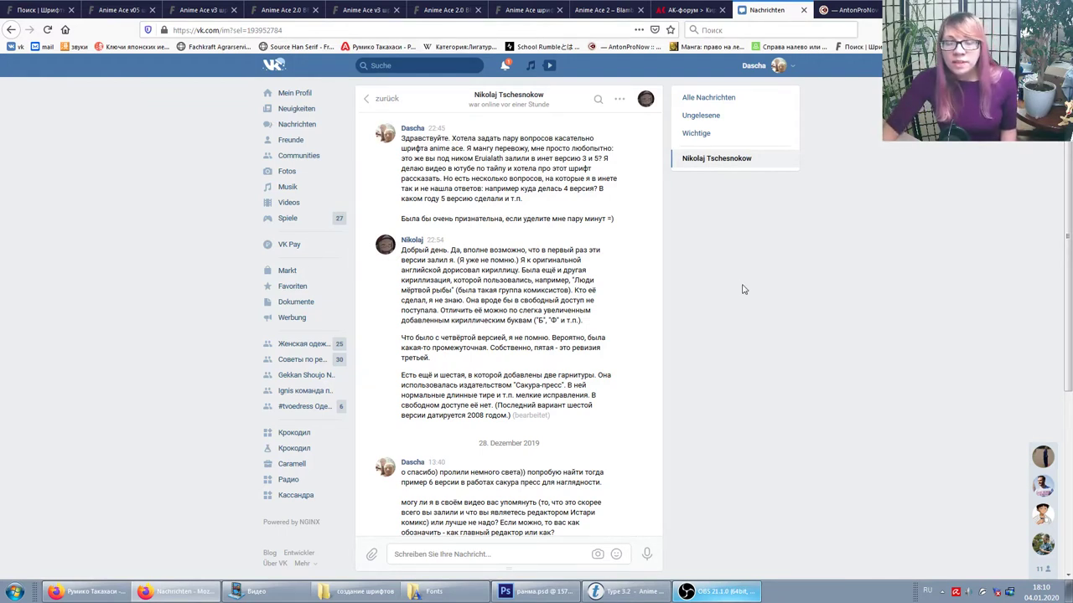
{"action": "mouse_move", "coordinate": [503, 285]}
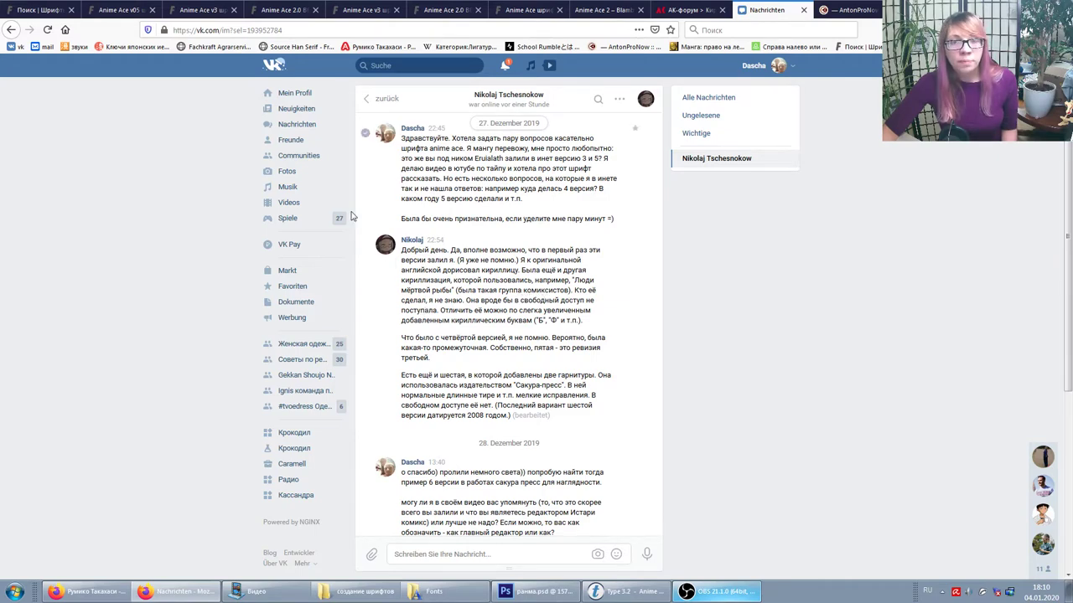
- Revisit the Anime Ace 2.0 BB Cyr page and VK chat, then highlight v3's September 27, 2009 release date
{"action": "left_click", "coordinate": [285, 10]}
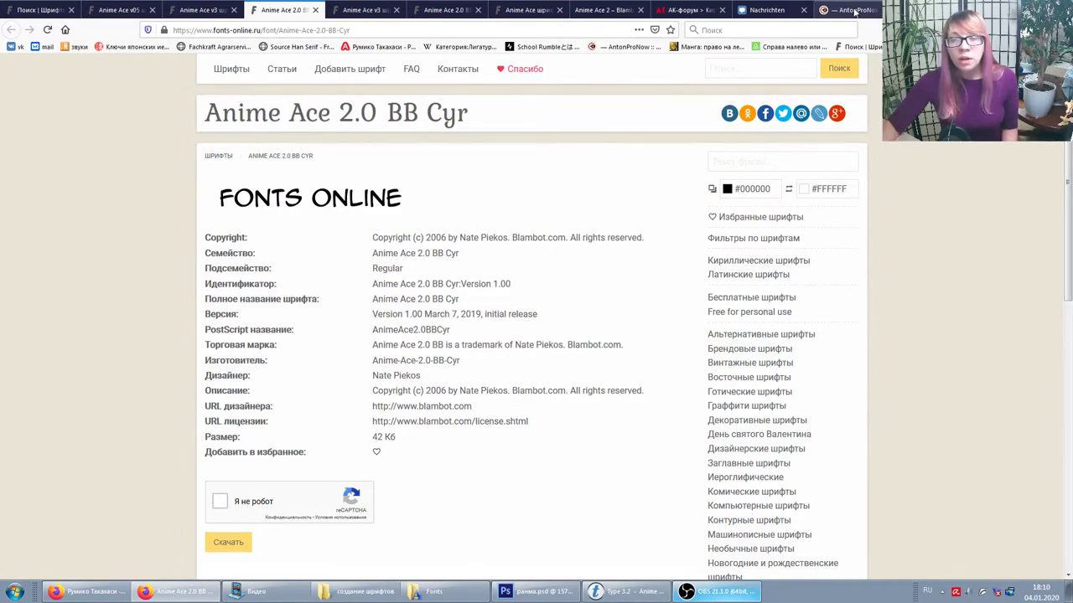
{"action": "left_click", "coordinate": [771, 9]}
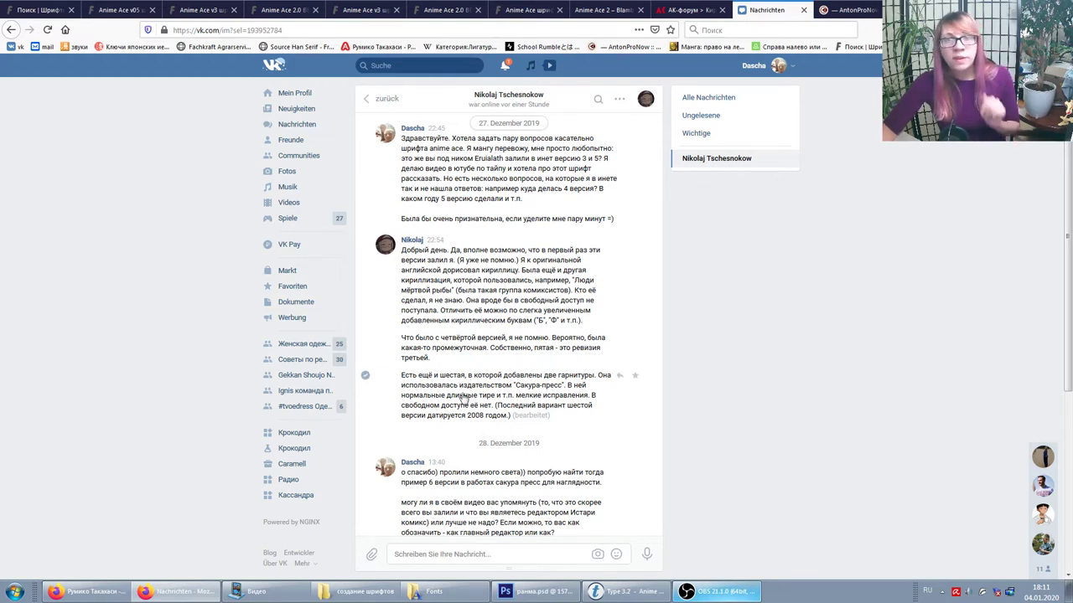
{"action": "left_click", "coordinate": [201, 10]}
{"action": "left_click_drag", "start_coordinate": [503, 315], "coordinate": [424, 315]}
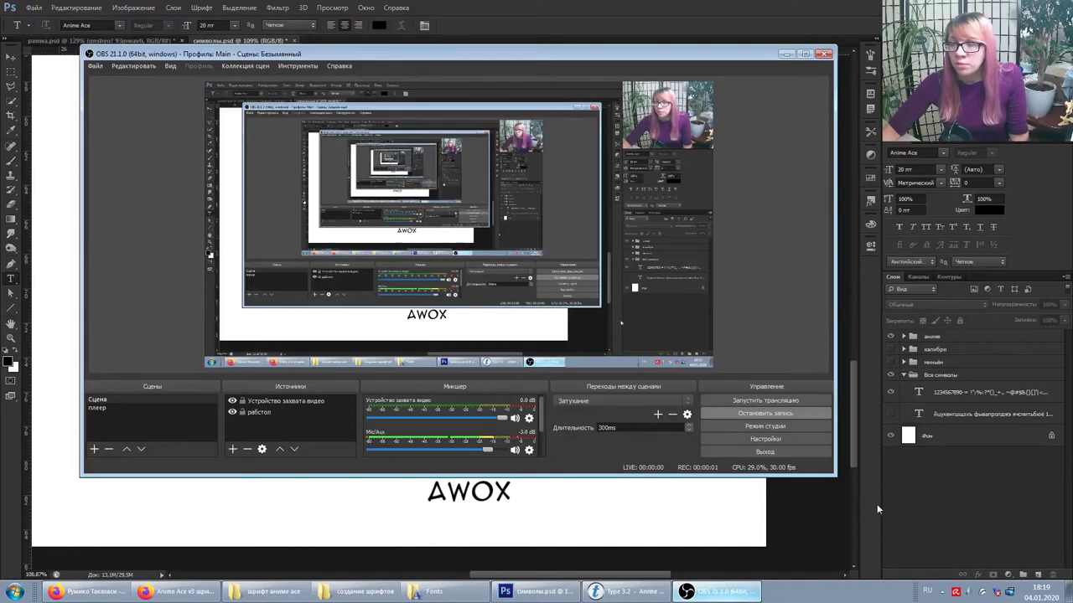
- In Photoshop, select the top sample-characters text layer and set it in Anime Ace v02
{"action": "left_click", "coordinate": [870, 502]}
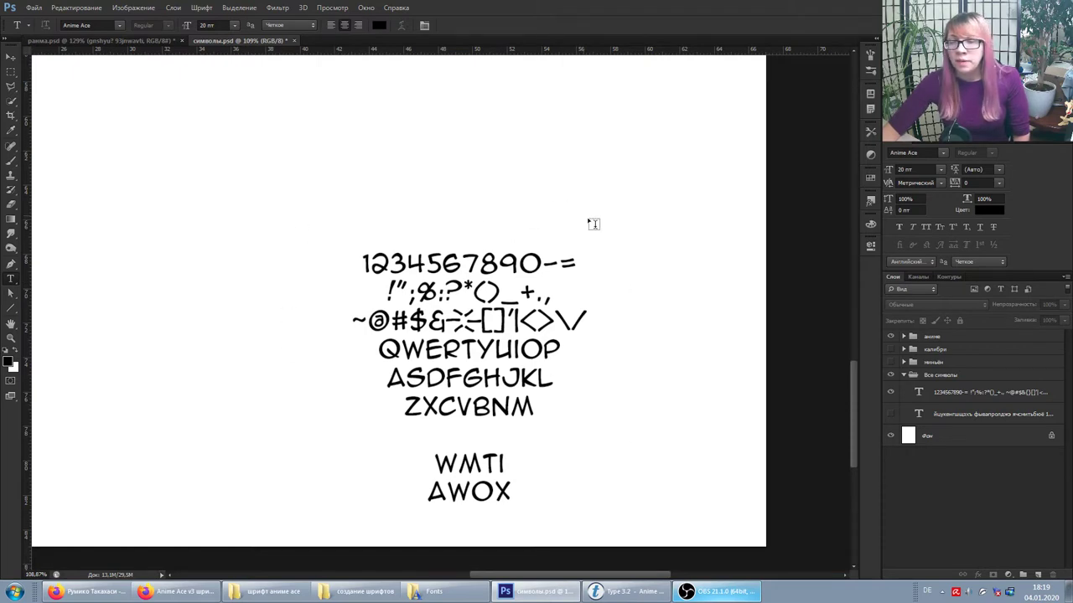
{"action": "left_click", "coordinate": [959, 395]}
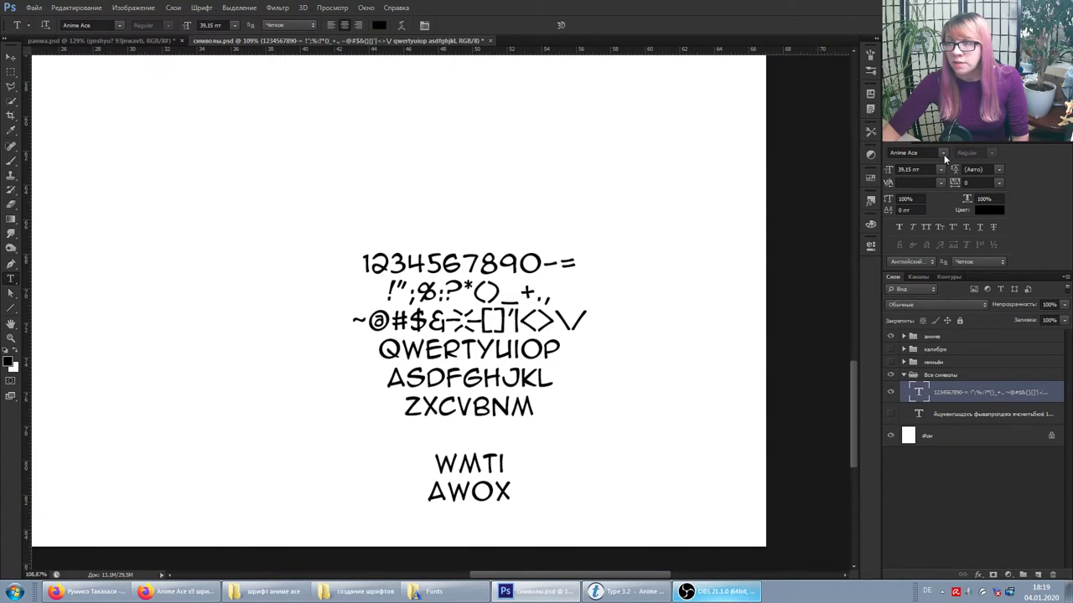
{"action": "left_click", "coordinate": [944, 154]}
{"action": "left_click", "coordinate": [924, 177]}
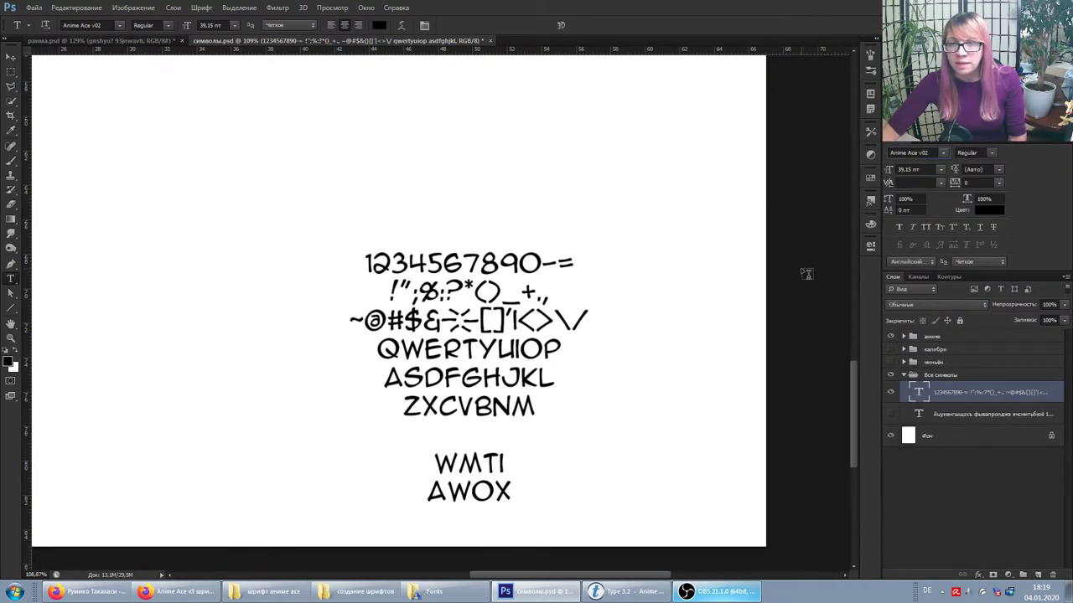
- Flip the glyph set between Anime Ace and Anime Ace v02 repeatedly, ending on v02
{"action": "key", "text": "Up"}
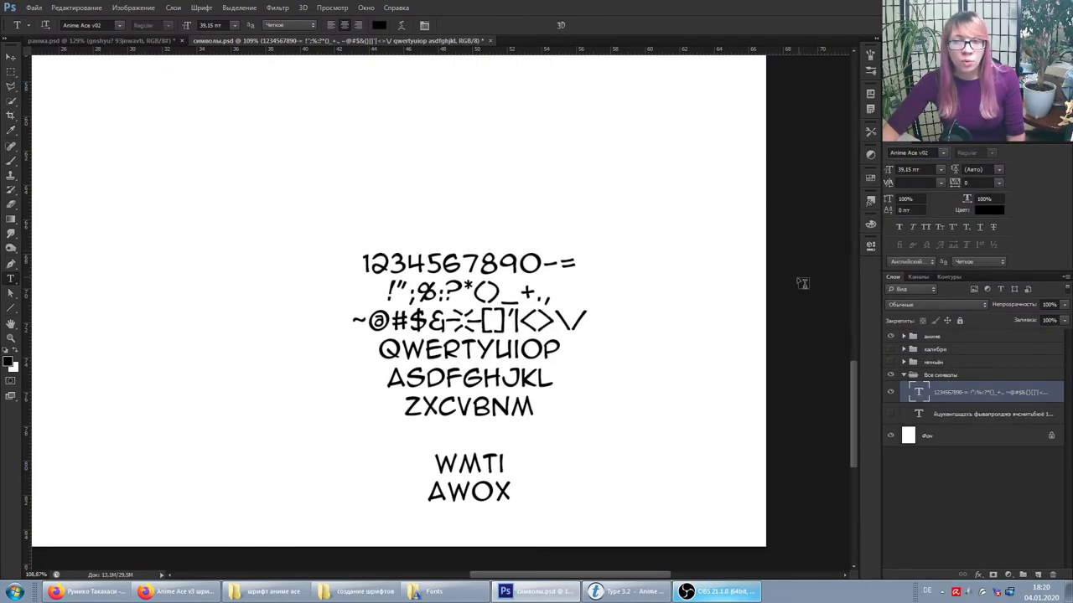
{"action": "key", "text": "Down"}
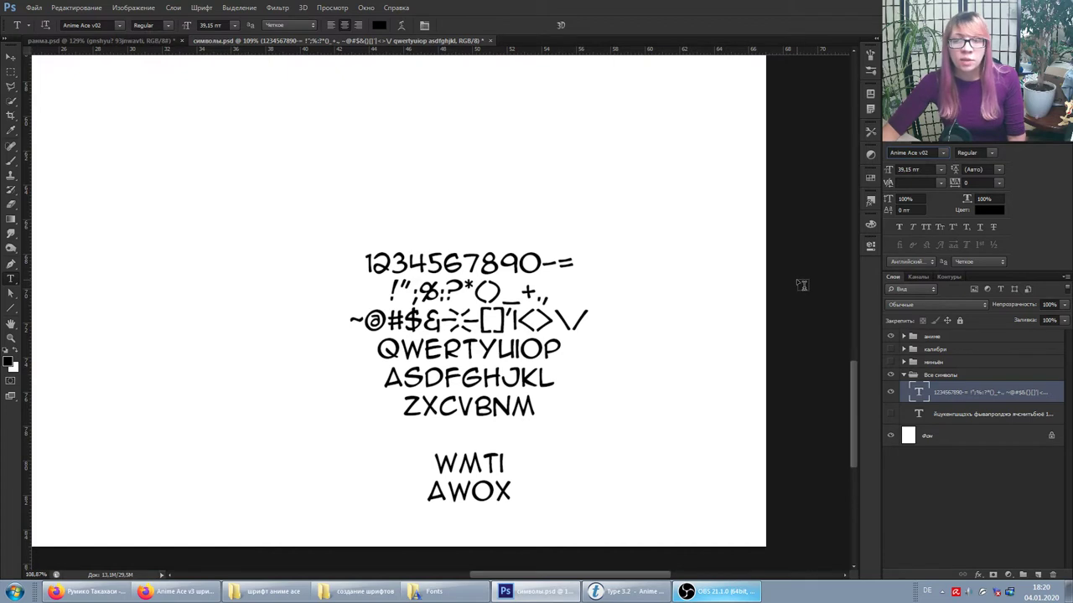
{"action": "key", "text": "Up"}
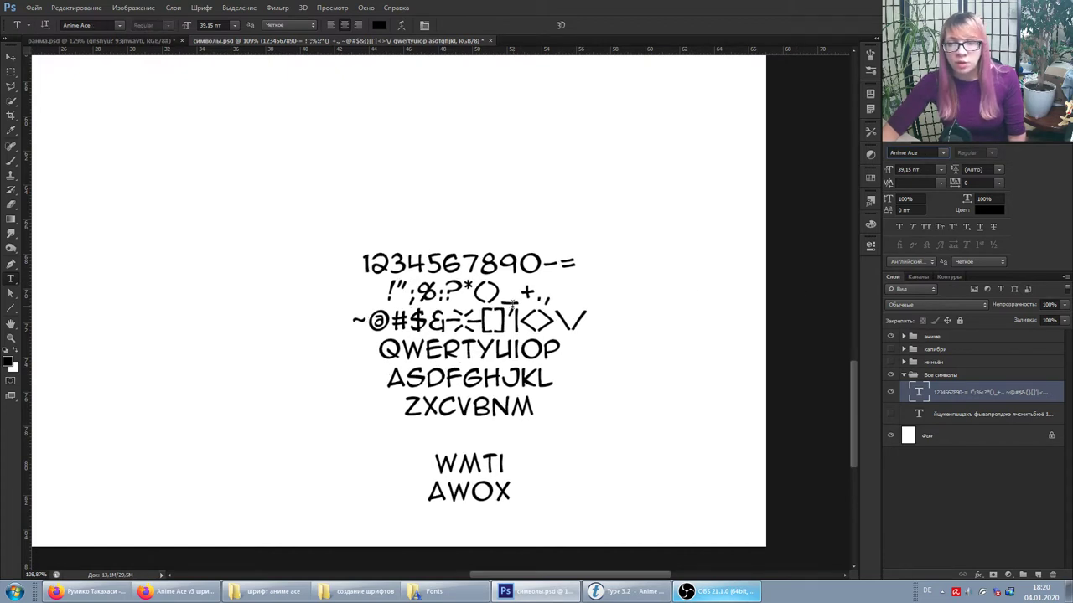
{"action": "key", "text": "Down"}
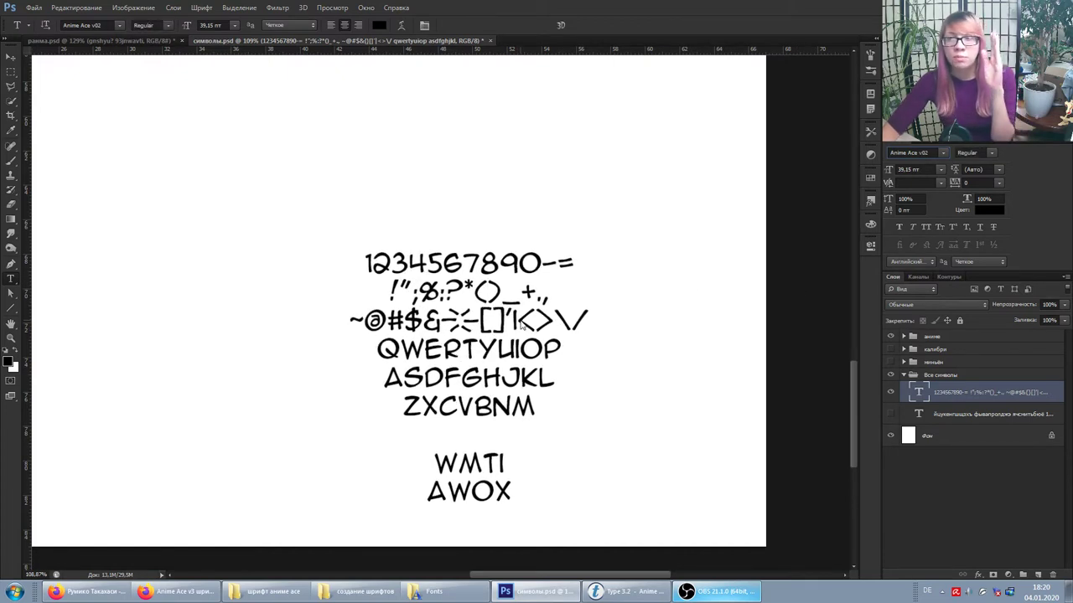
{"action": "key", "text": "Up"}
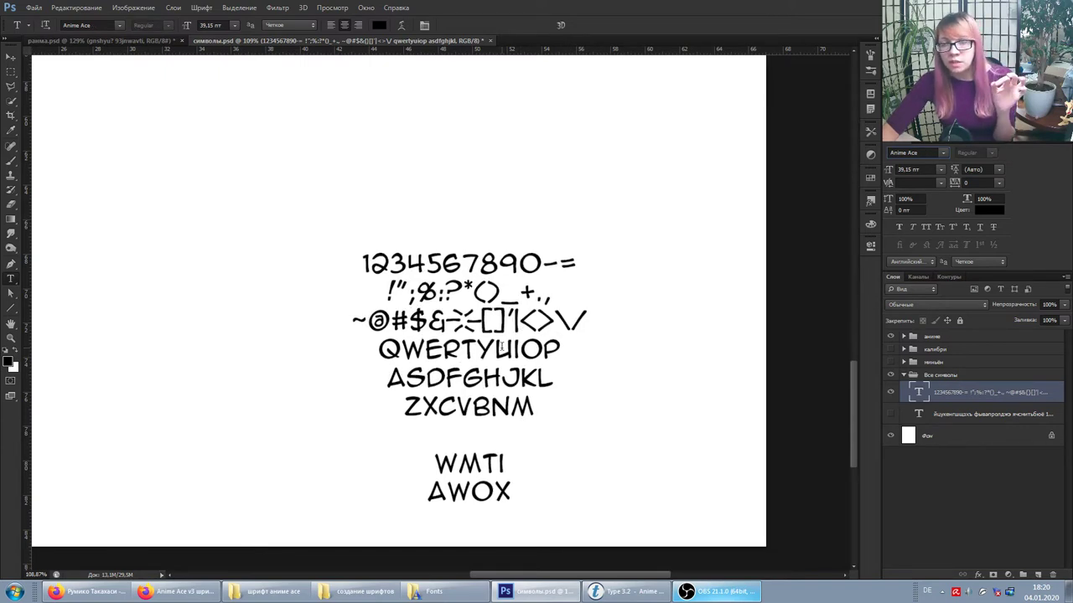
{"action": "key", "text": "Up"}
{"action": "key", "text": "Down"}
{"action": "key", "text": "Down"}
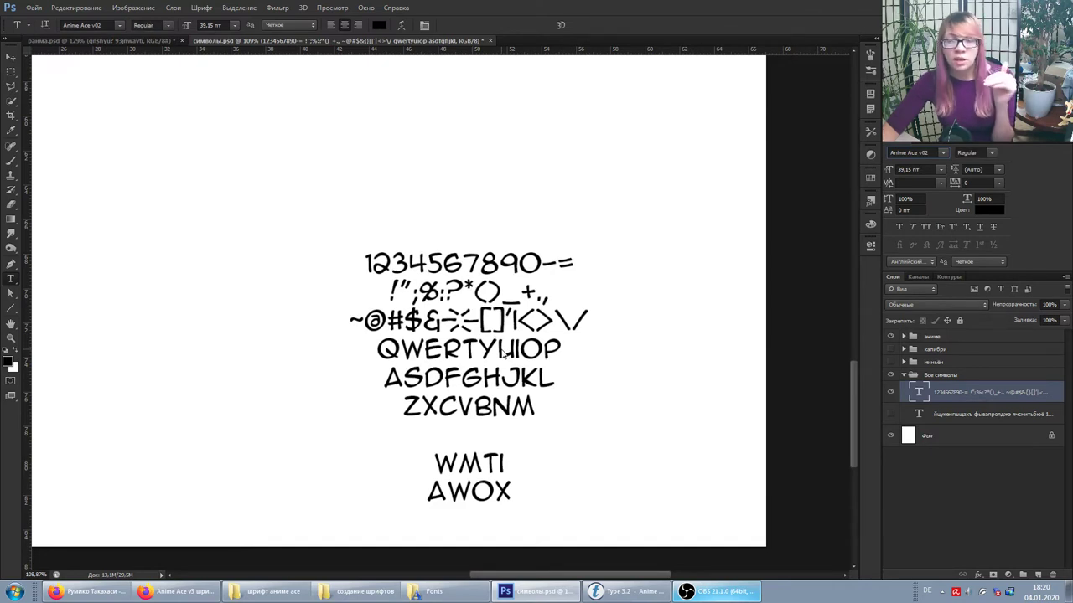
{"action": "key", "text": "Up"}
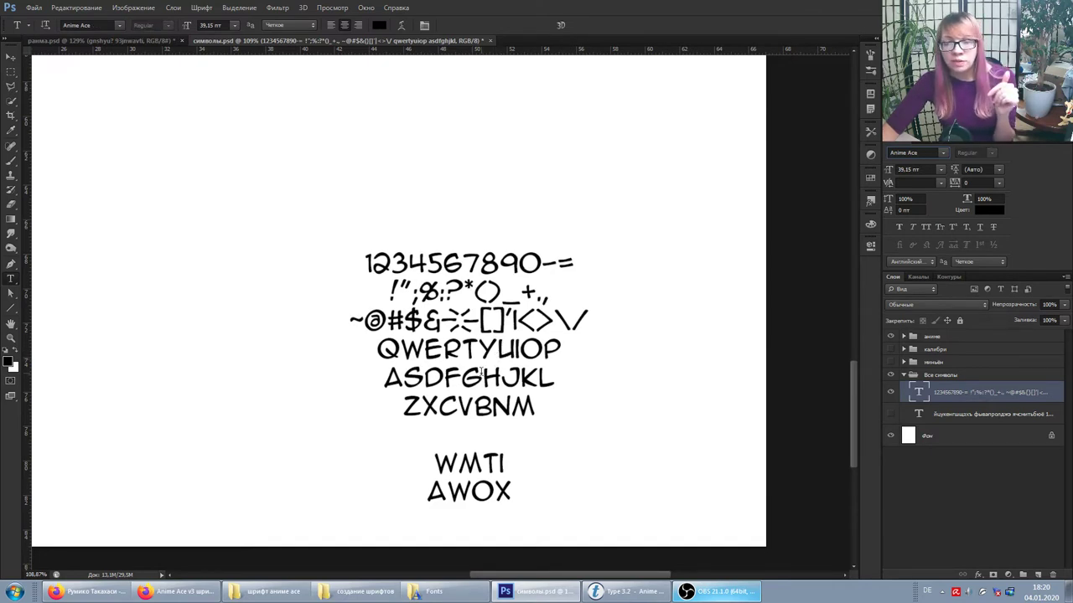
{"action": "key", "text": "Down"}
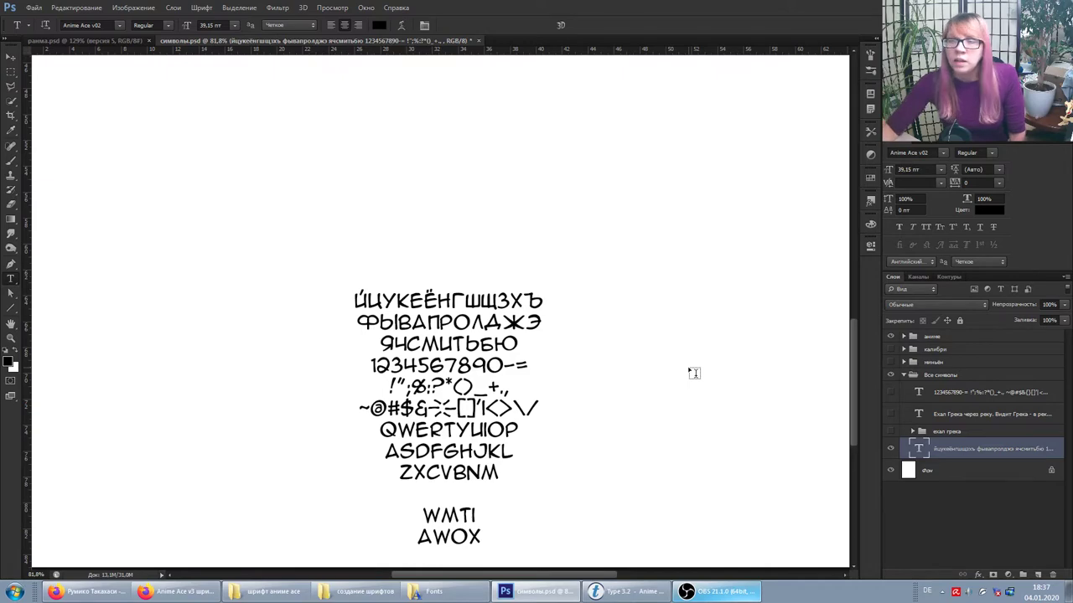
- Set the glyph sample in Anime Ace v3 and turn on the 'ехал грека' layer group
{"action": "left_click", "coordinate": [942, 154]}
{"action": "scroll", "coordinate": [964, 218], "scroll_direction": "up", "scroll_amount": 5}
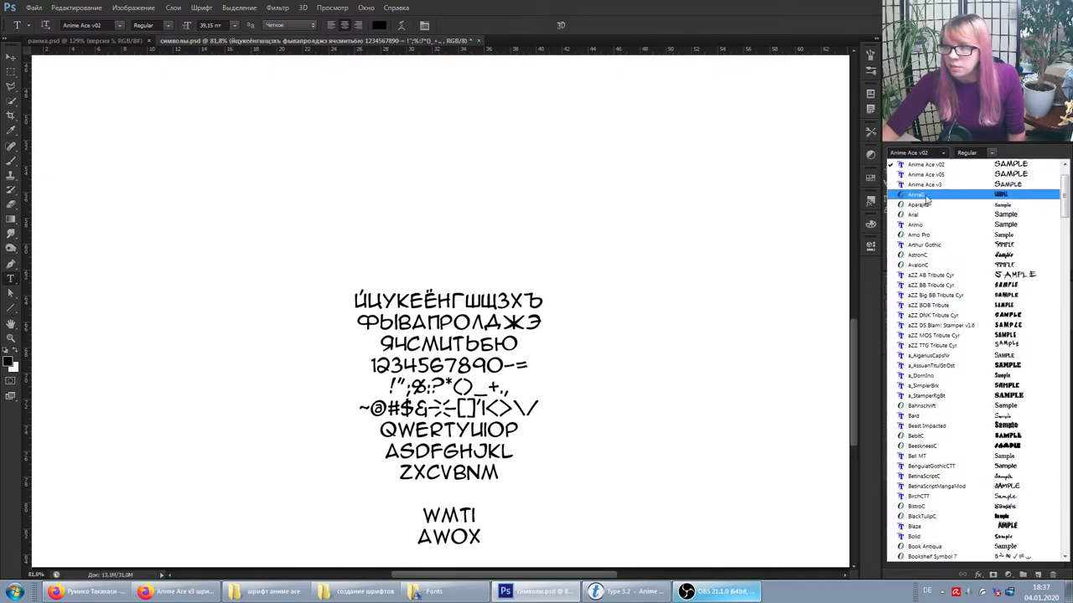
{"action": "left_click", "coordinate": [926, 194]}
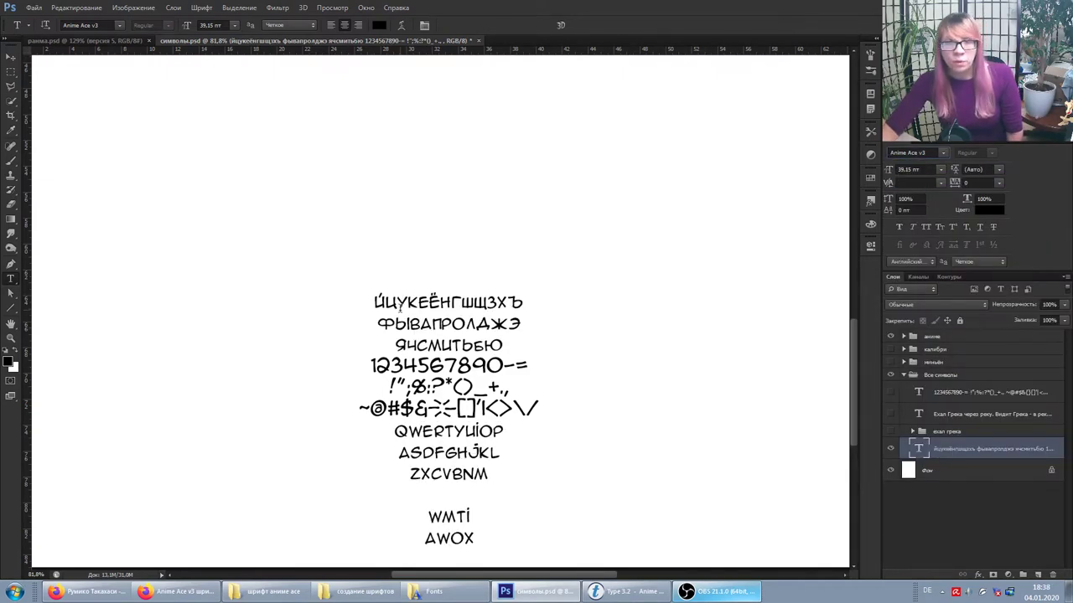
{"action": "left_click", "coordinate": [890, 432]}
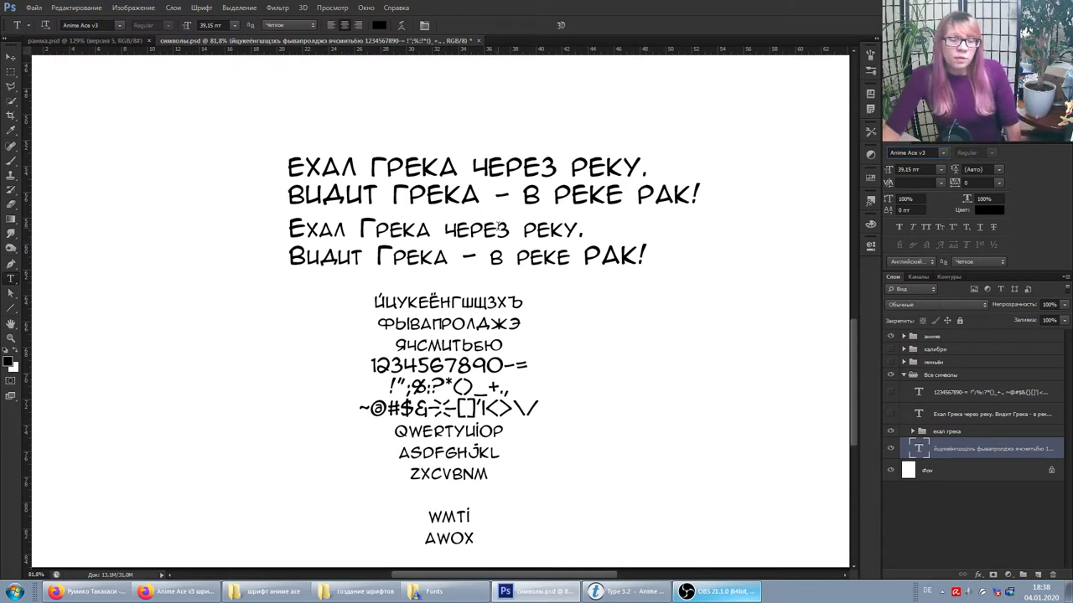
- Highlight the А in Грека and in РАК of the lower comic-font sample to compare
{"action": "left_click_drag", "start_coordinate": [499, 228], "coordinate": [397, 230]}
{"action": "left_click", "coordinate": [447, 238]}
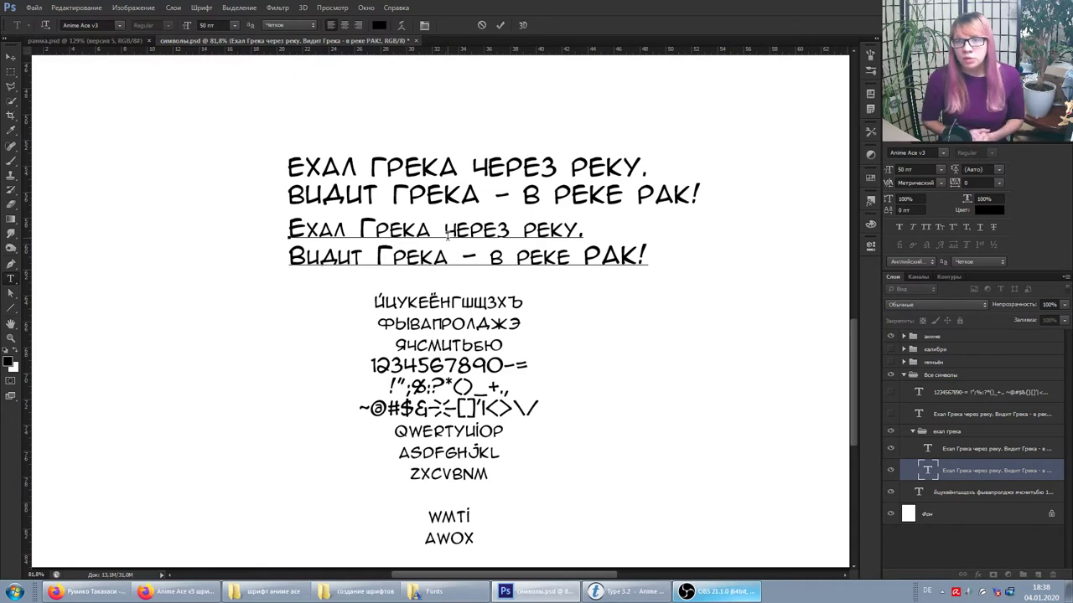
{"action": "left_click_drag", "start_coordinate": [432, 257], "coordinate": [449, 256]}
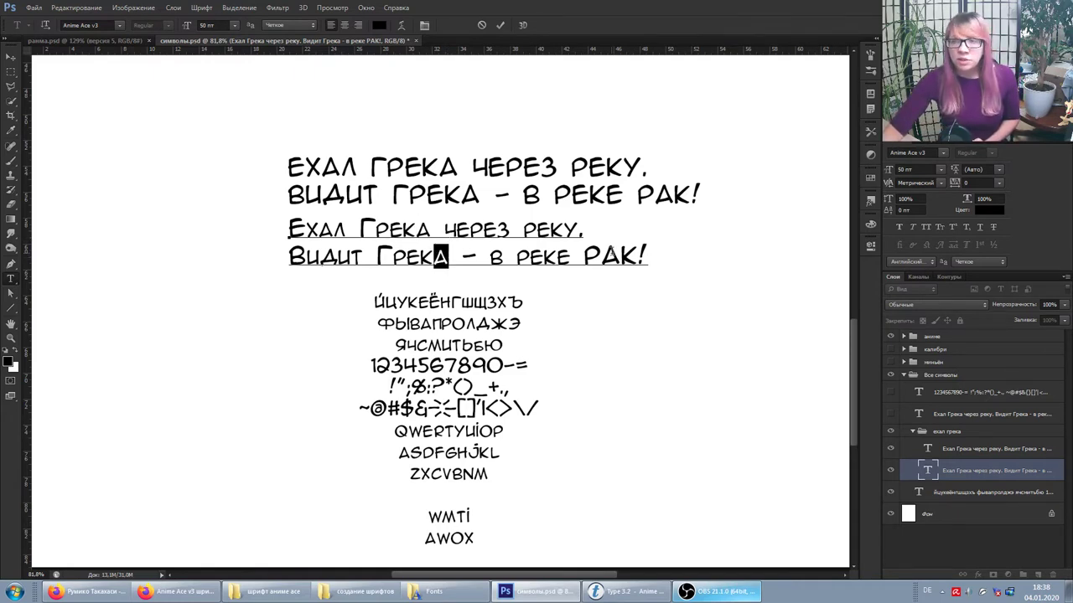
{"action": "left_click_drag", "start_coordinate": [602, 256], "coordinate": [621, 257]}
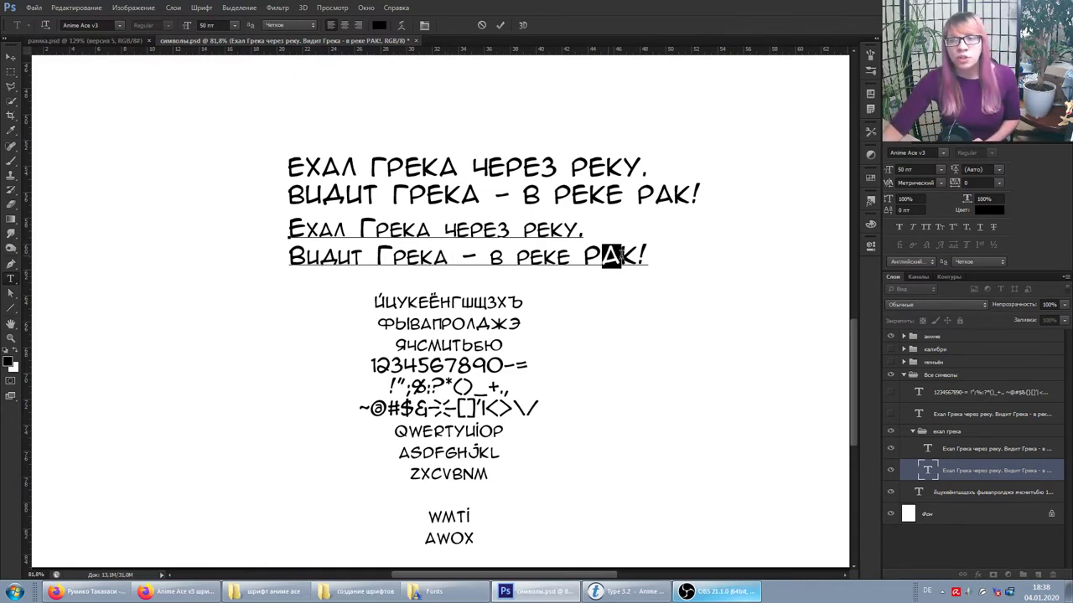
- Show the Calibri reference text and highlight its Грека and РАК letters for comparison
{"action": "left_click", "coordinate": [889, 414]}
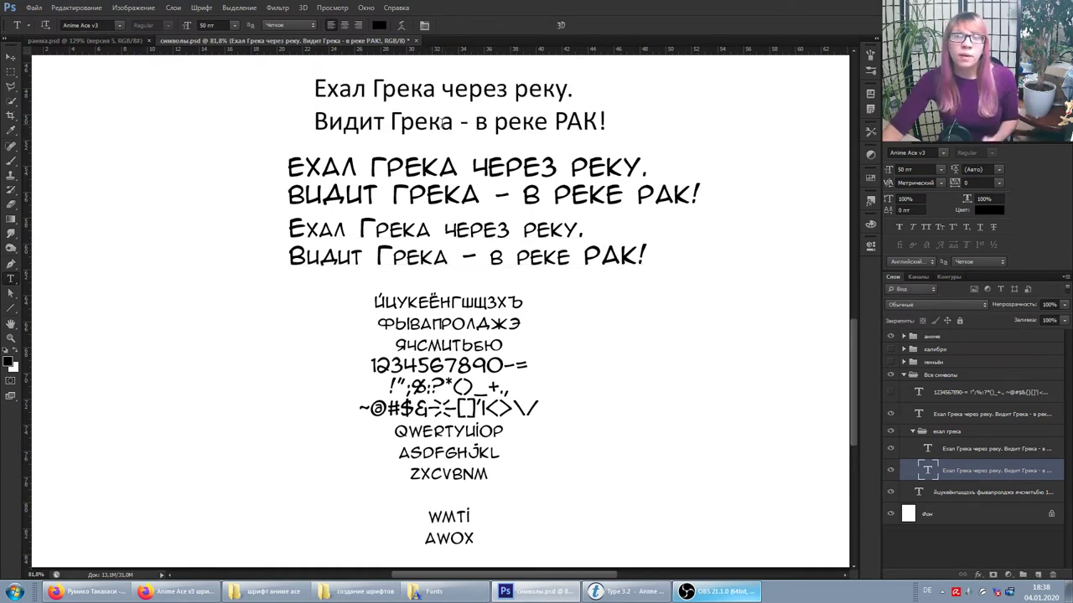
{"action": "mouse_move", "coordinate": [442, 121]}
{"action": "left_mouse_down"}
{"action": "mouse_move", "coordinate": [453, 122]}
{"action": "mouse_move", "coordinate": [413, 122]}
{"action": "left_mouse_up"}
{"action": "left_click_drag", "start_coordinate": [567, 122], "coordinate": [583, 121]}
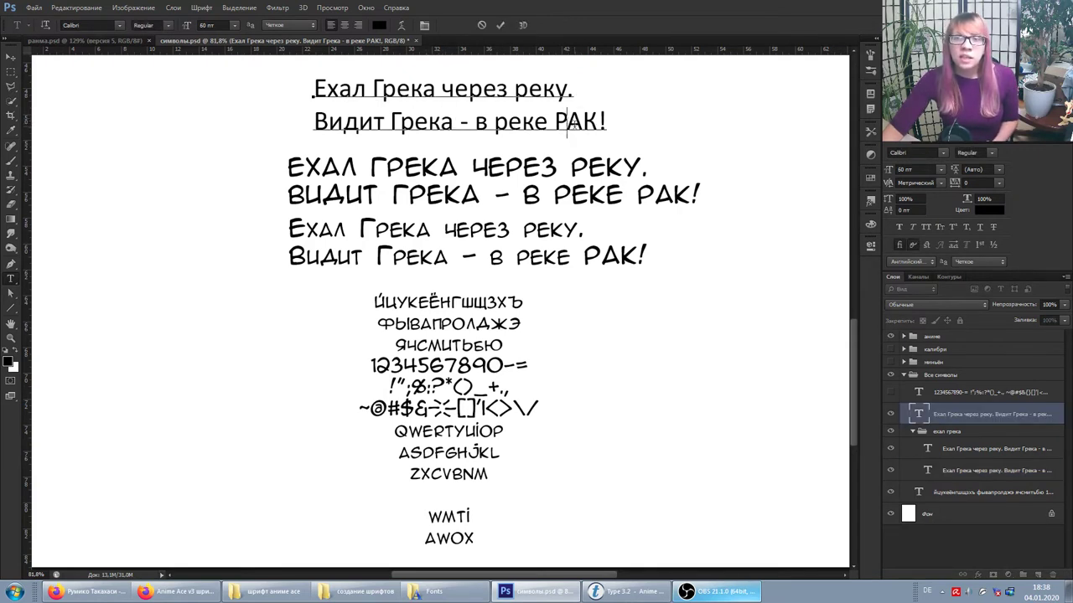
{"action": "left_click", "coordinate": [328, 89]}
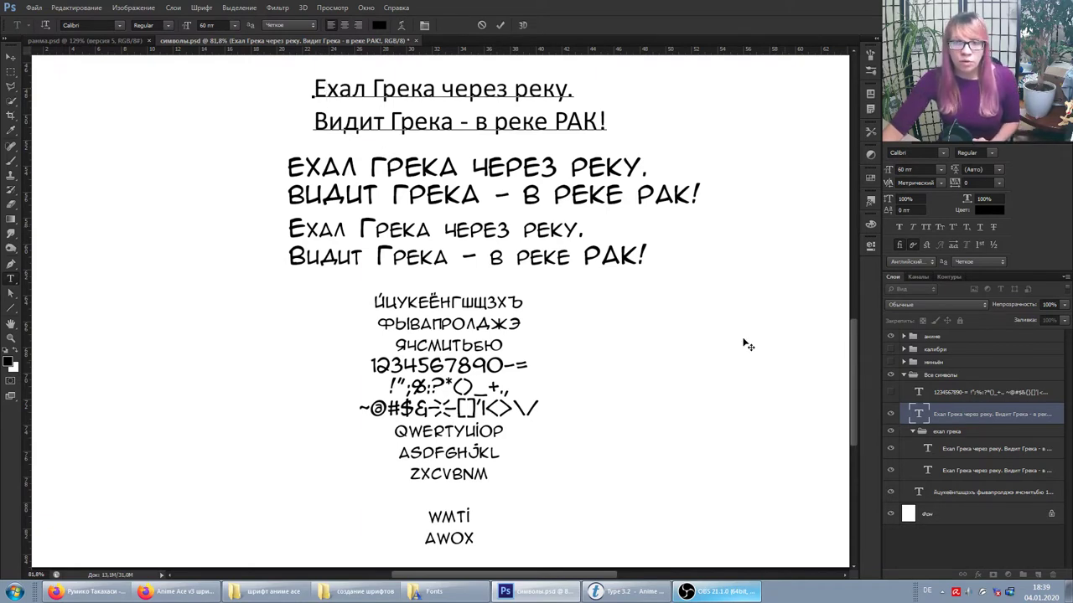
{"action": "left_click", "coordinate": [979, 415]}
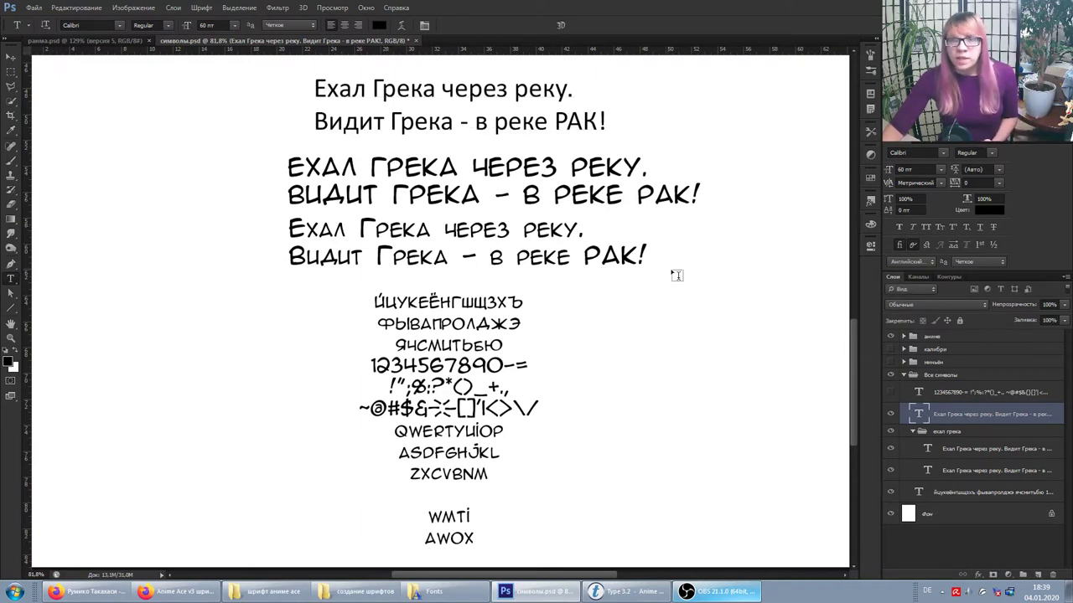
- Compare the Г of Грека in the Calibri reference and the comic-font line, then commit
{"action": "left_click", "coordinate": [398, 118]}
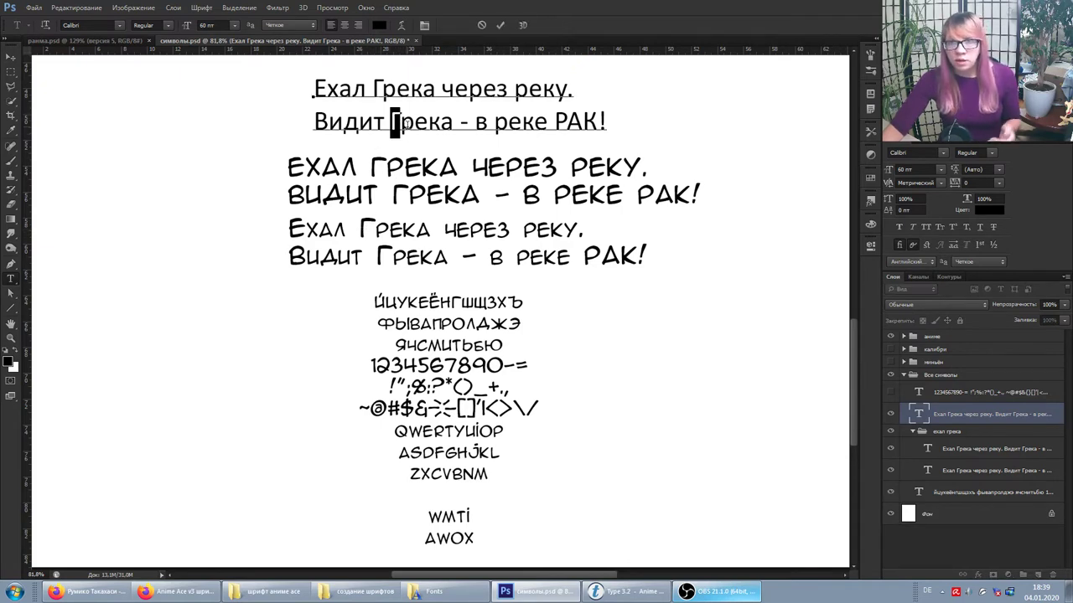
{"action": "left_click", "coordinate": [407, 123]}
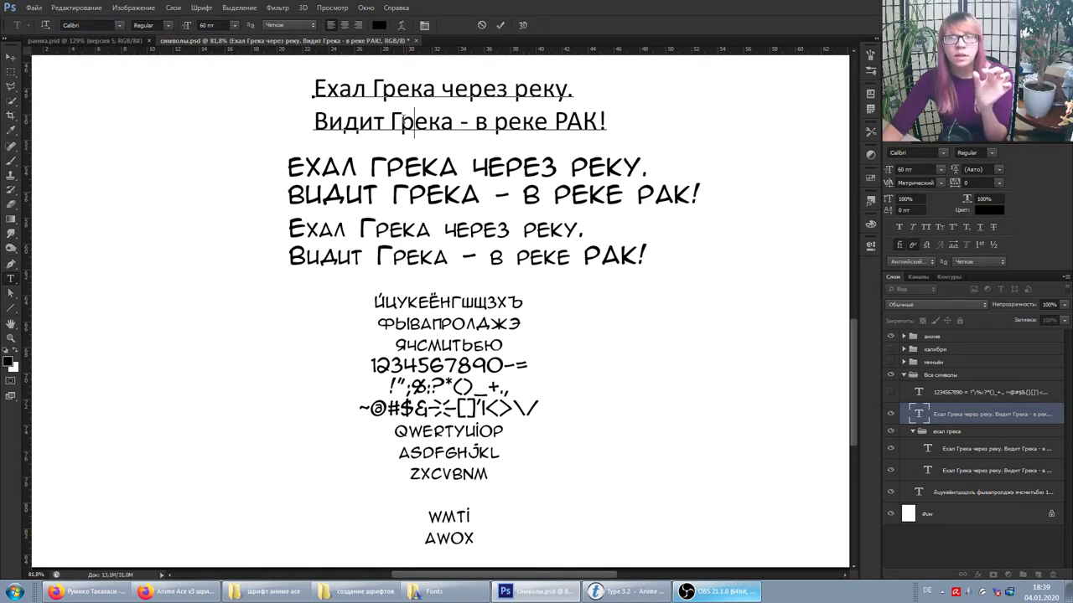
{"action": "left_click", "coordinate": [947, 414]}
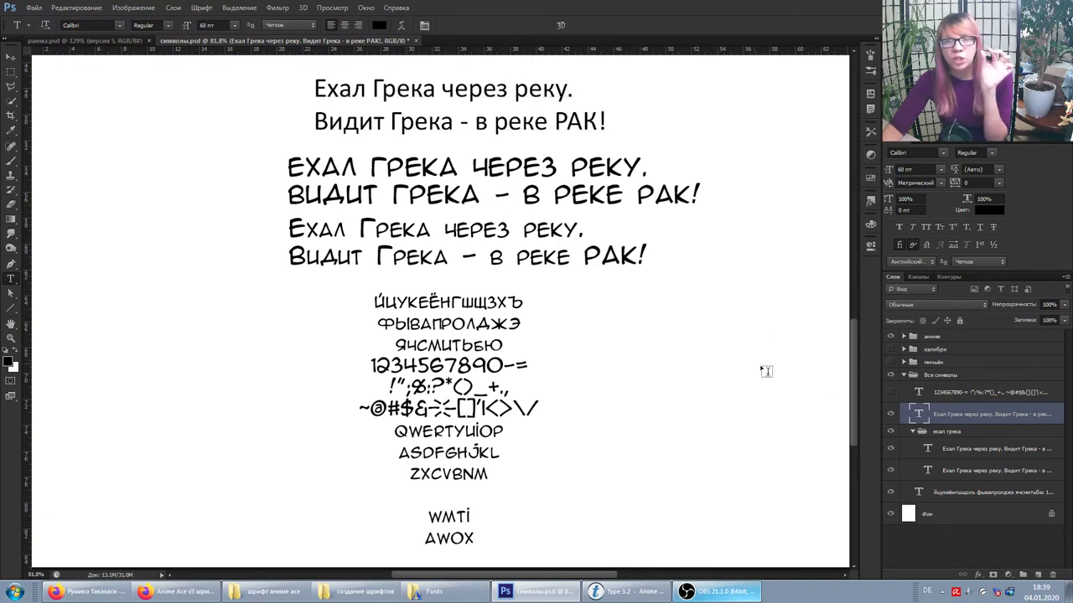
{"action": "left_click_drag", "start_coordinate": [358, 228], "coordinate": [377, 228]}
{"action": "left_click", "coordinate": [429, 228]}
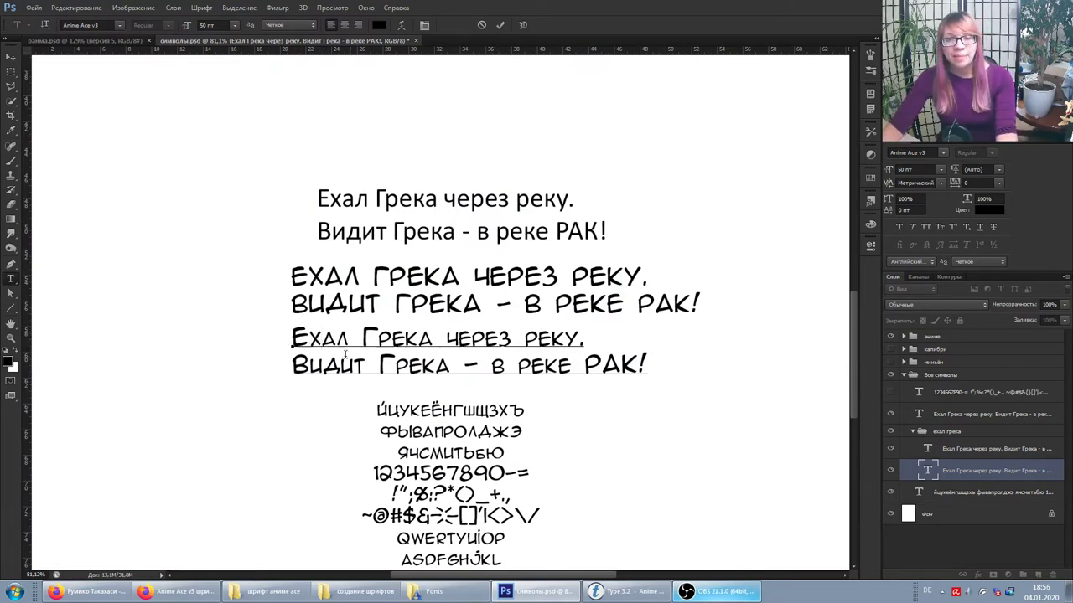
{"action": "left_click", "coordinate": [1000, 481]}
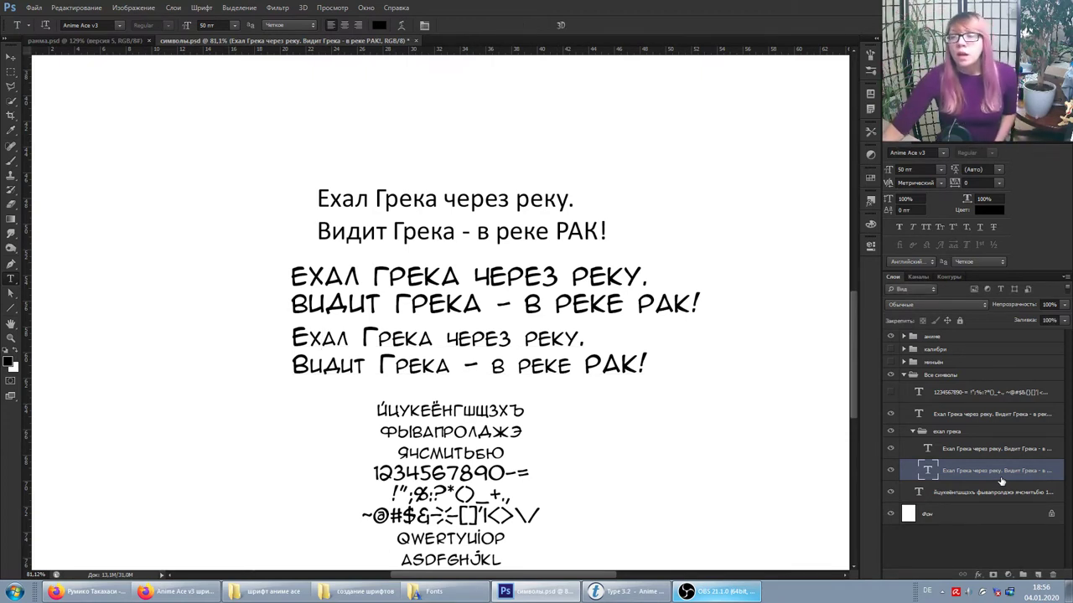
- Select the upper 'Ехал Грека' comic-font layer and apply Small Caps to it
{"action": "left_click", "coordinate": [974, 450]}
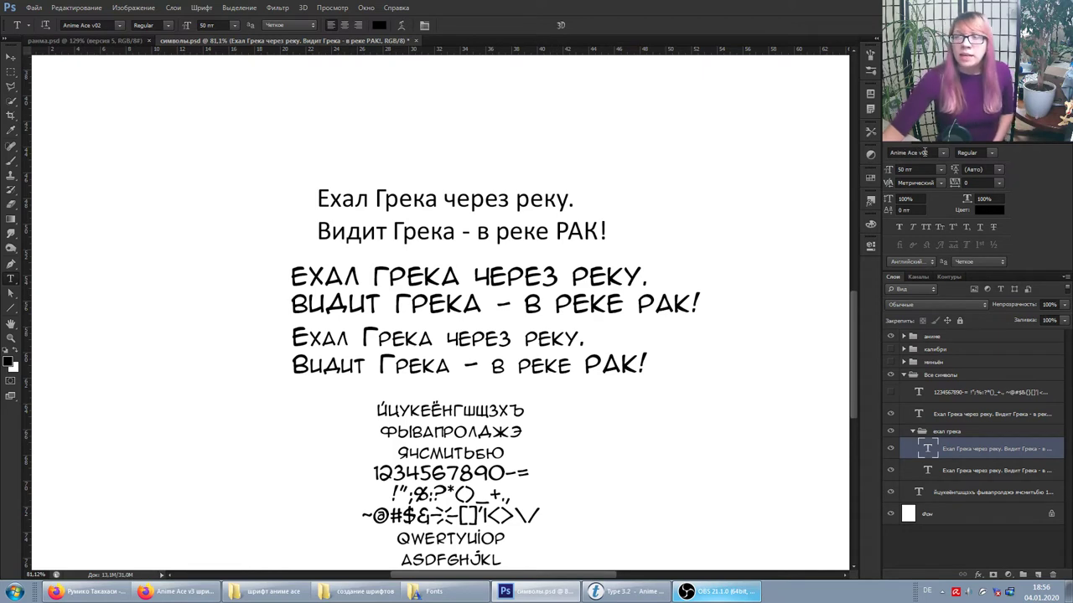
{"action": "left_click", "coordinate": [942, 224]}
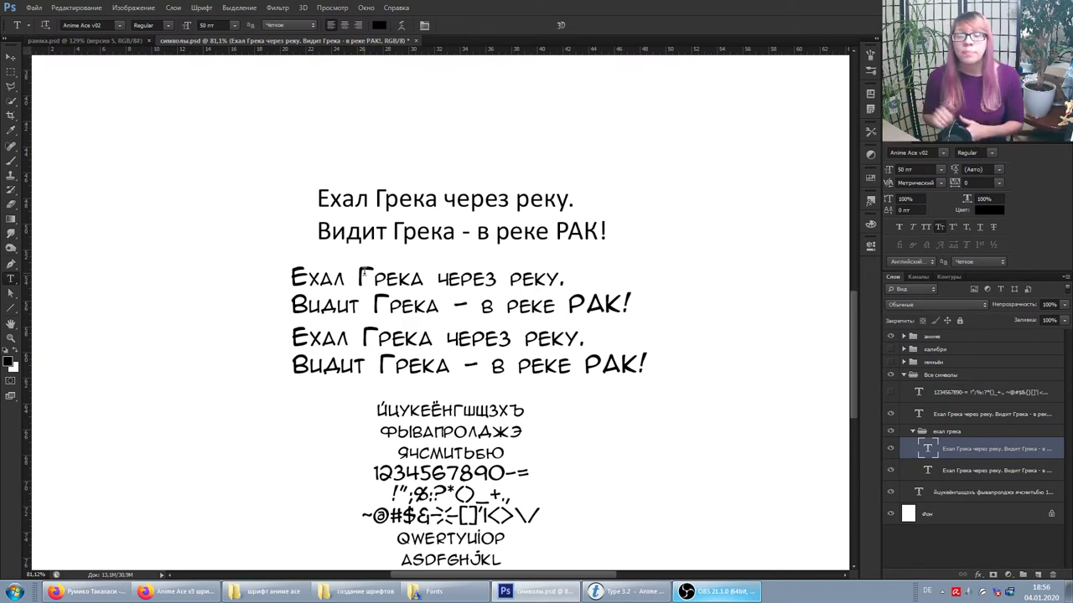
{"action": "scroll", "coordinate": [439, 299], "scroll_direction": "up", "scroll_amount": 2}
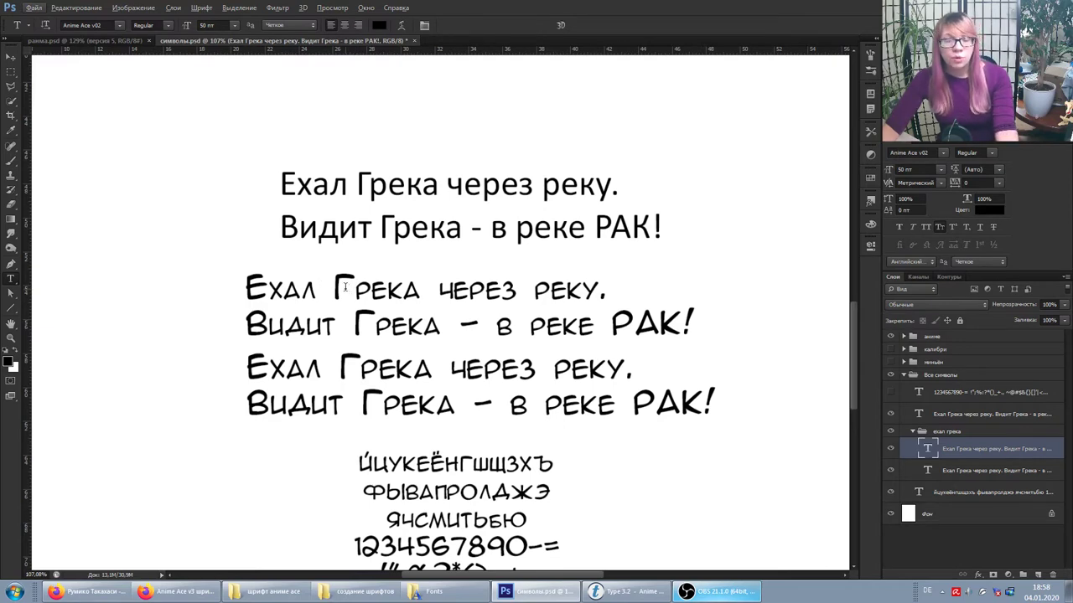
- Zoom out and apply Faux Bold to 'река через реку.' in the small-caps line
{"action": "scroll", "coordinate": [345, 287], "scroll_direction": "down", "scroll_amount": 1}
{"action": "scroll", "coordinate": [345, 287], "scroll_direction": "down", "scroll_amount": 1}
{"action": "scroll", "coordinate": [345, 288], "scroll_direction": "down", "scroll_amount": 1}
{"action": "scroll", "coordinate": [346, 289], "scroll_direction": "down", "scroll_amount": 1}
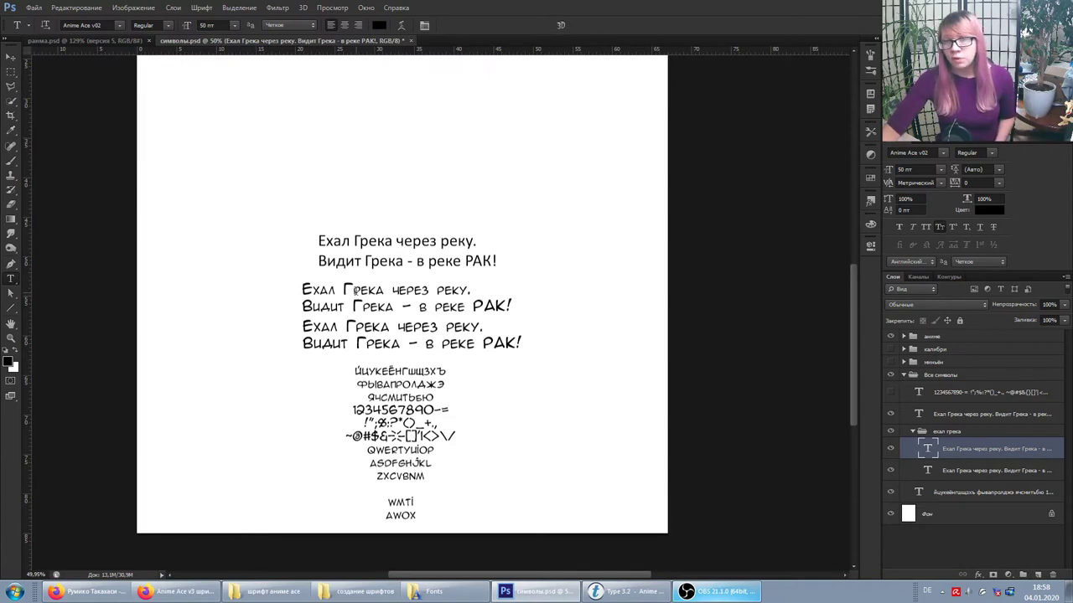
{"action": "left_click_drag", "start_coordinate": [353, 289], "coordinate": [661, 289]}
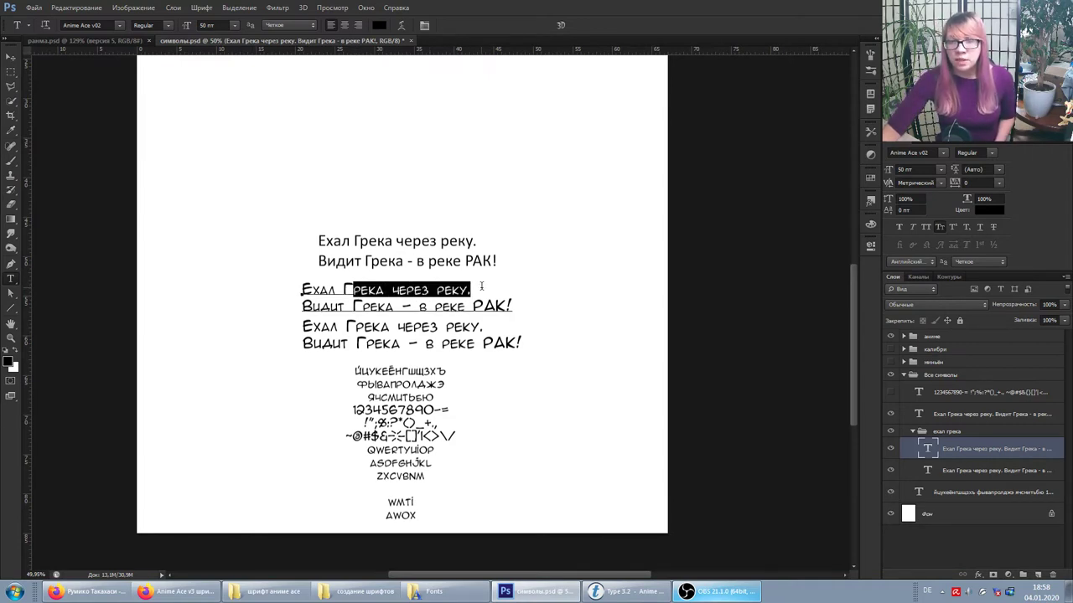
{"action": "left_click", "coordinate": [941, 227]}
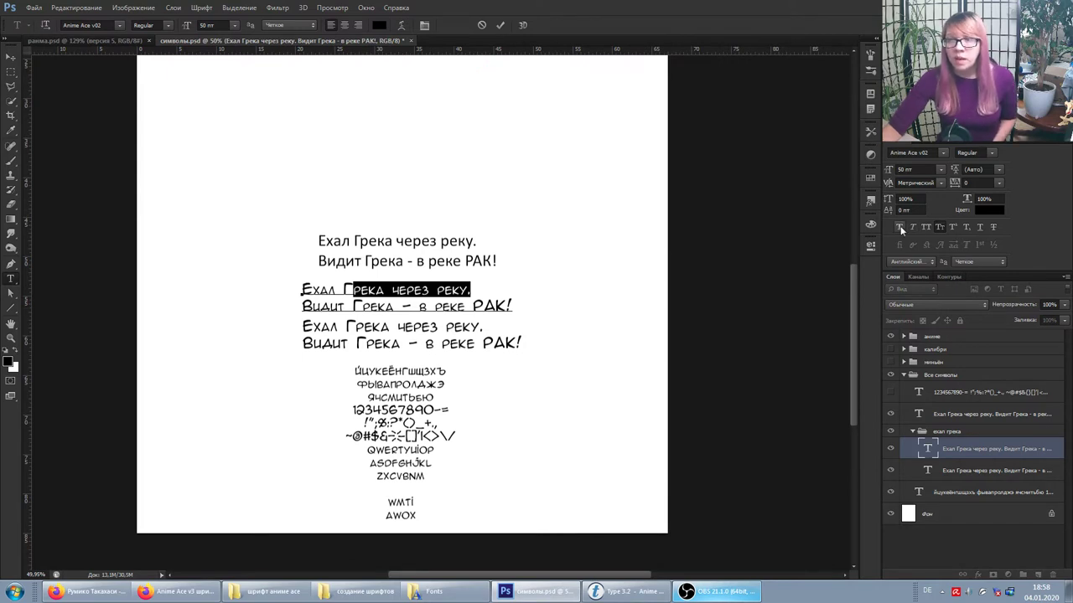
{"action": "left_click", "coordinate": [900, 228]}
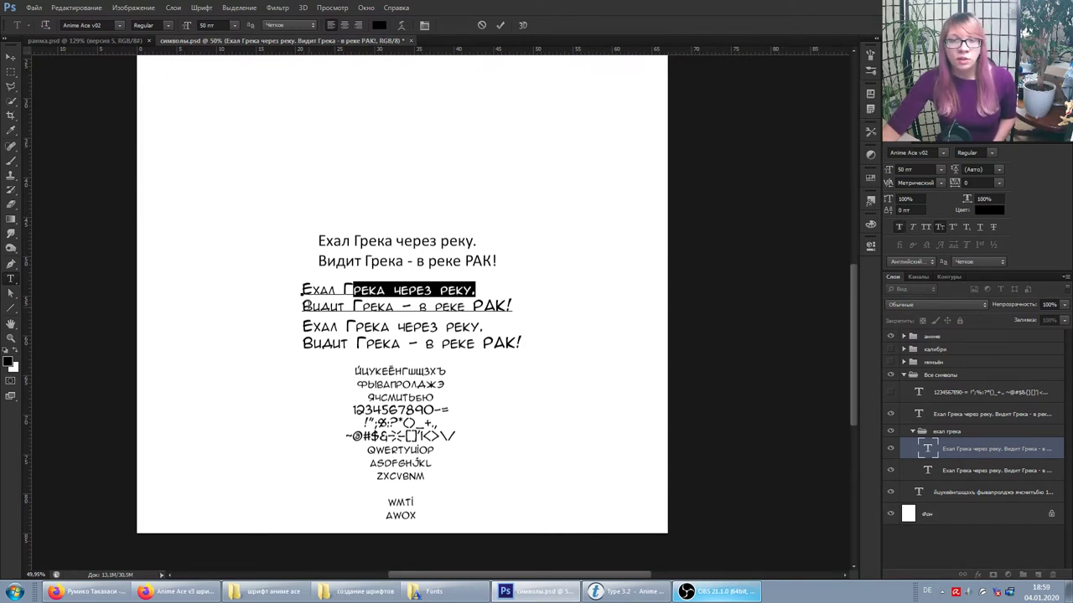
{"action": "left_click_drag", "start_coordinate": [310, 289], "coordinate": [343, 289]}
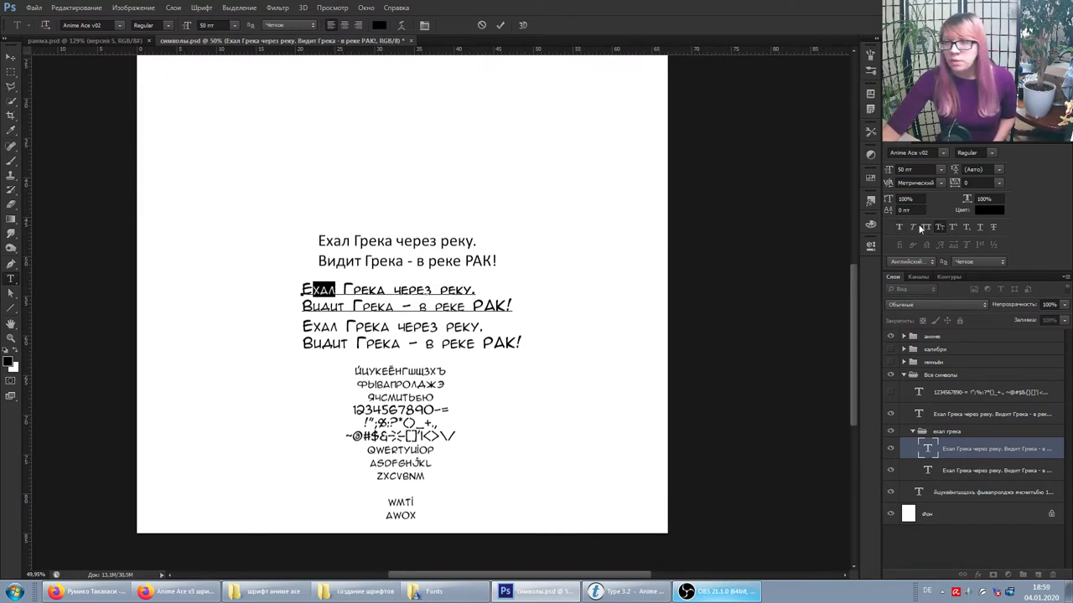
{"action": "left_click", "coordinate": [994, 450]}
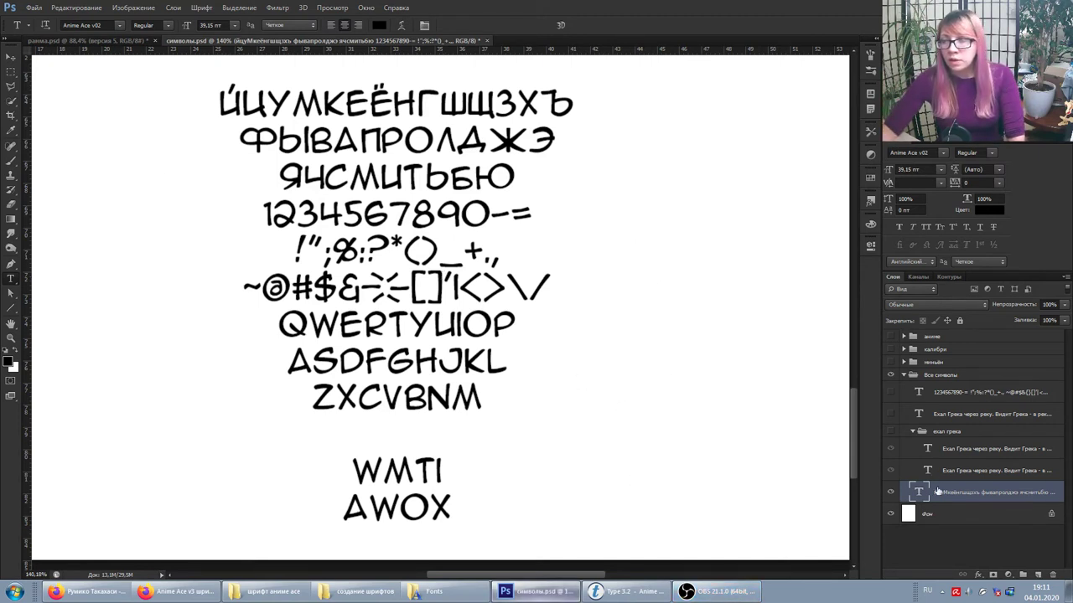
- Set the glyph sample in Anime Ace v05, briefly previewing v02 and a neighbouring variant
{"action": "left_click", "coordinate": [942, 152]}
{"action": "left_click", "coordinate": [927, 175]}
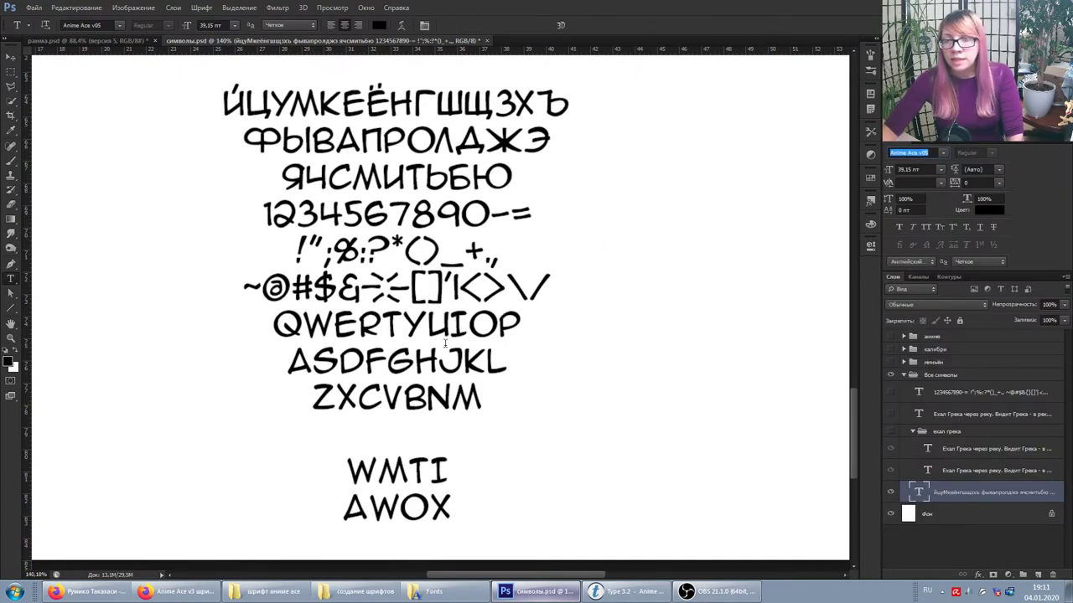
{"action": "key", "text": "Up"}
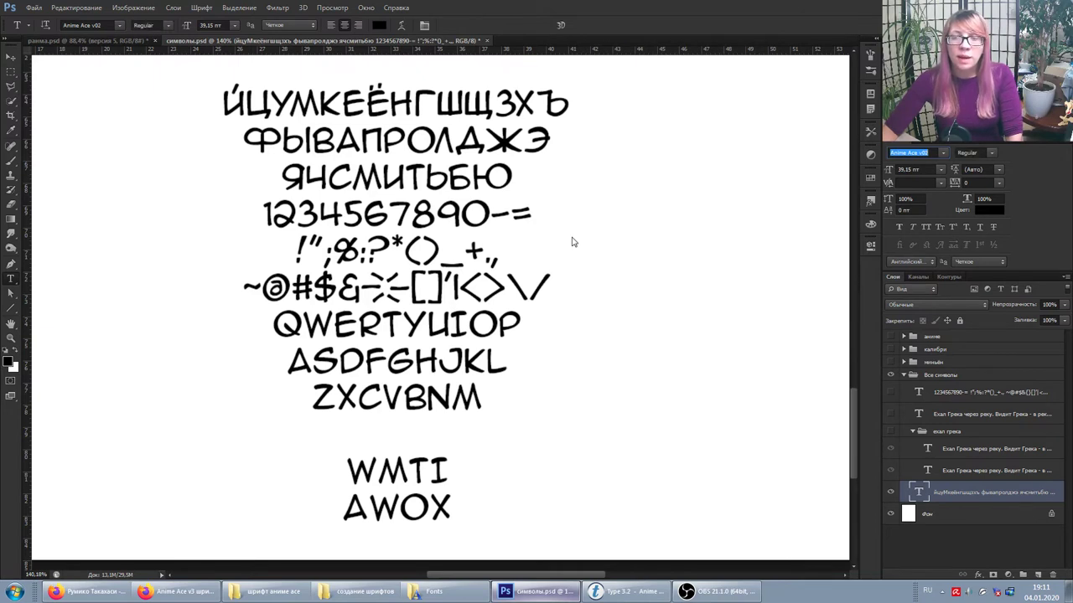
{"action": "key", "text": "Up"}
{"action": "key", "text": "Down"}
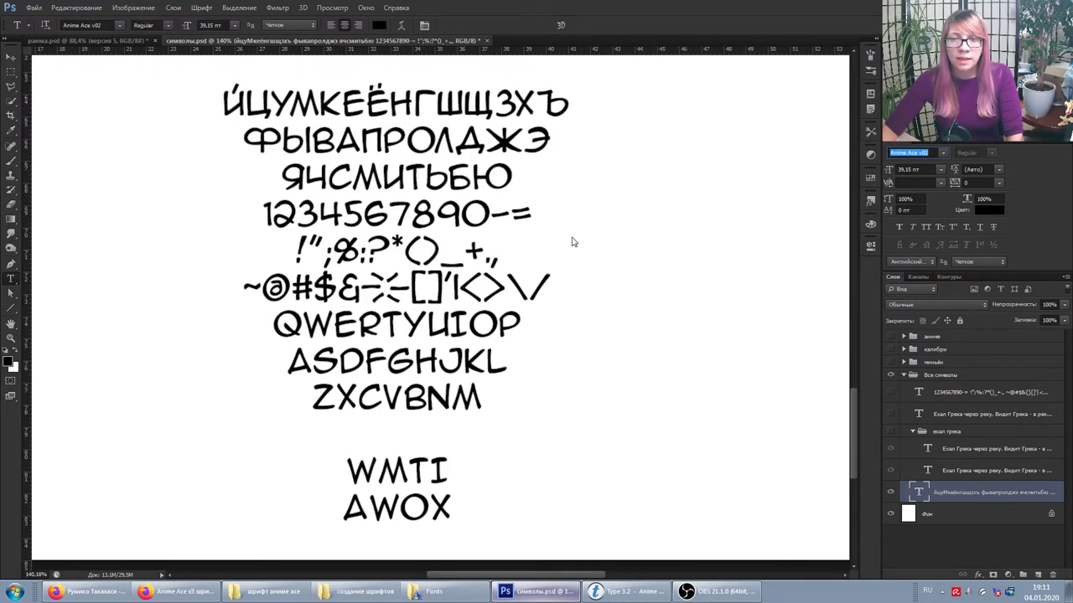
{"action": "key", "text": "Up"}
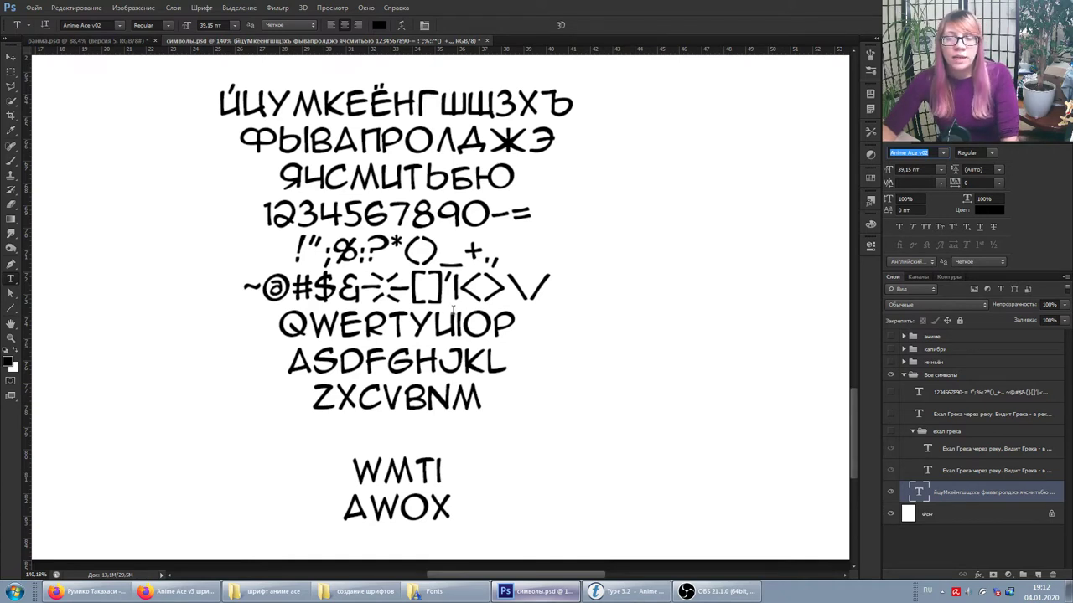
{"action": "key", "text": "Down"}
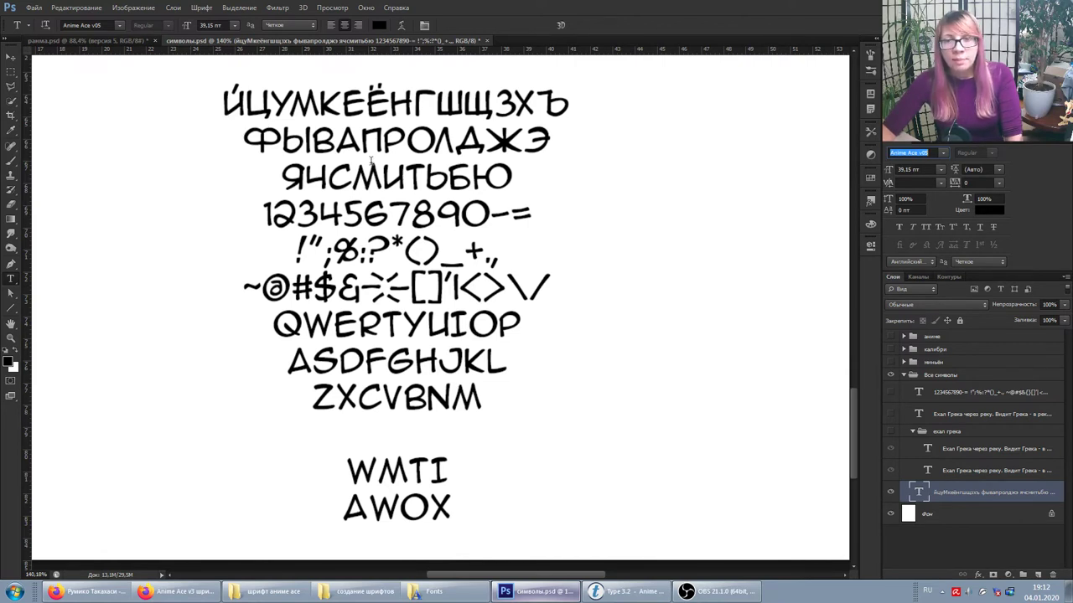
- Keep alternating the character sample between Anime Ace v02 and v05, ending on v05
{"action": "key", "text": "Up"}
{"action": "key", "text": "Up"}
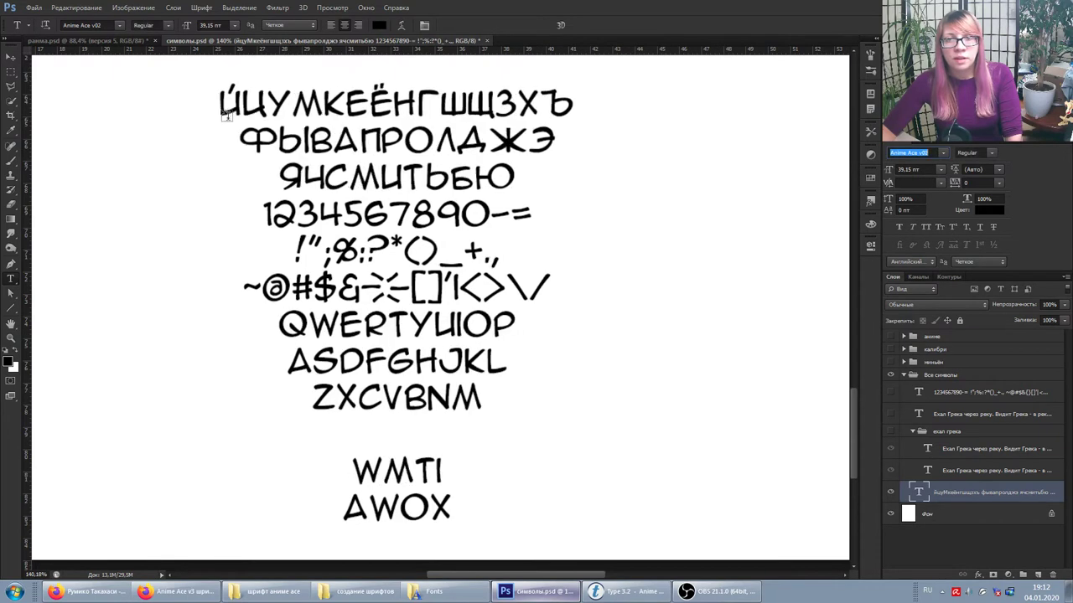
{"action": "key", "text": "Down"}
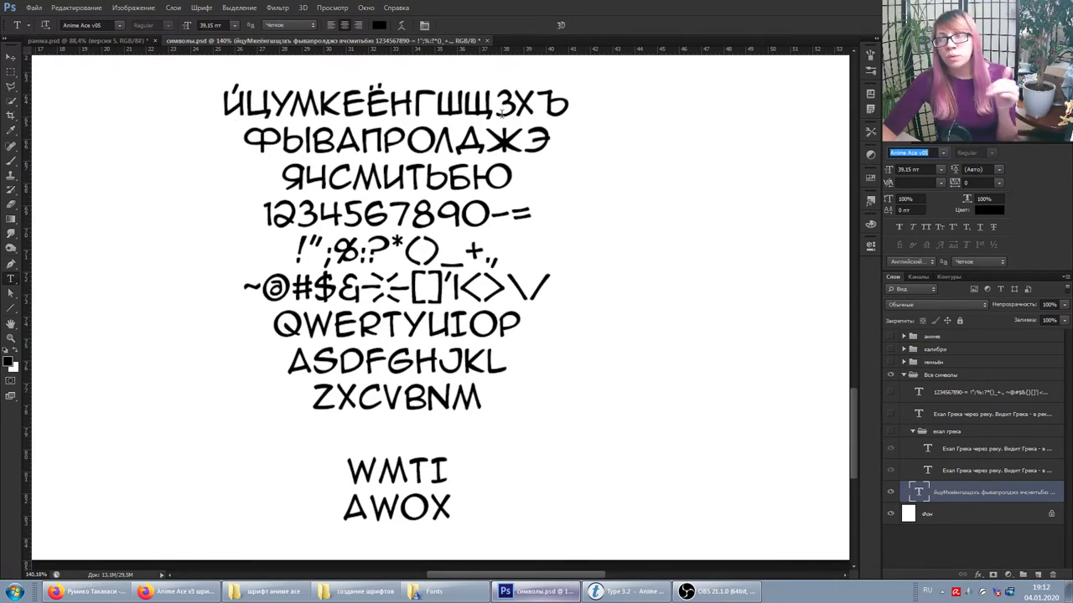
{"action": "key", "text": "Up"}
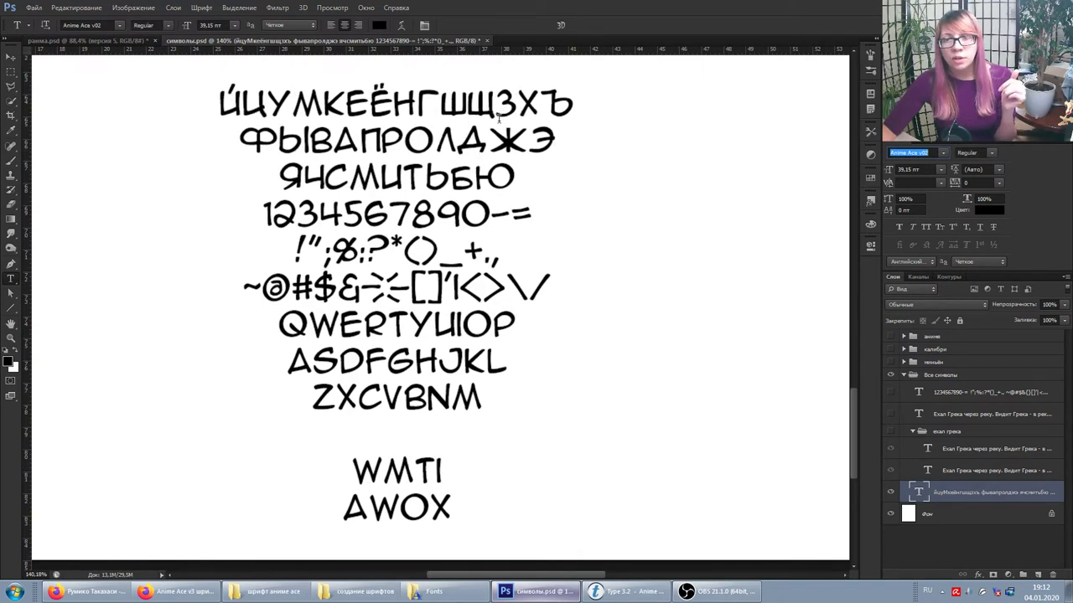
{"action": "key", "text": "Down"}
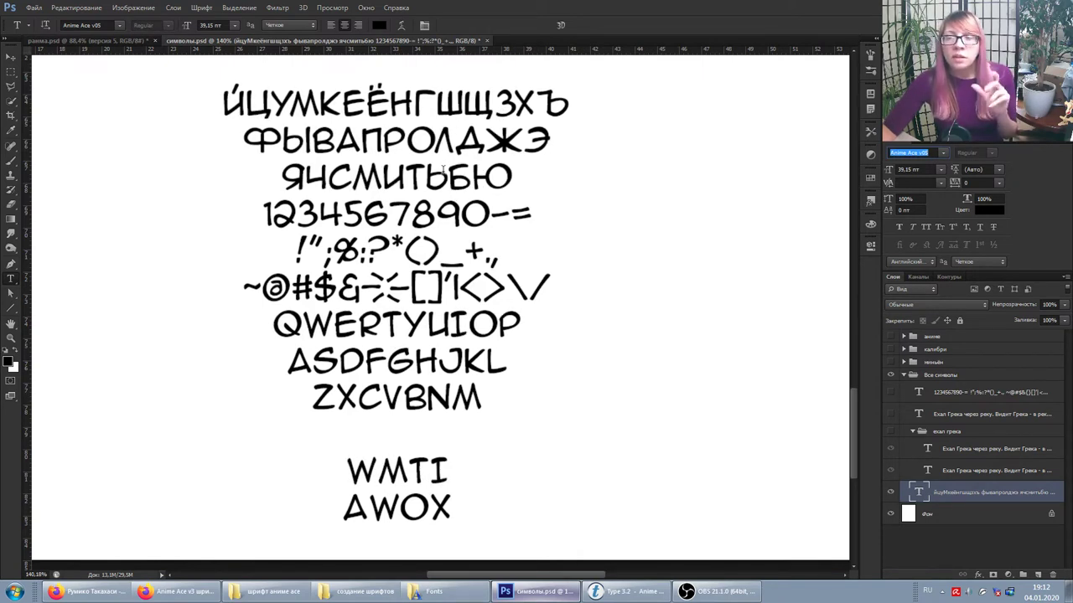
{"action": "key", "text": "Up"}
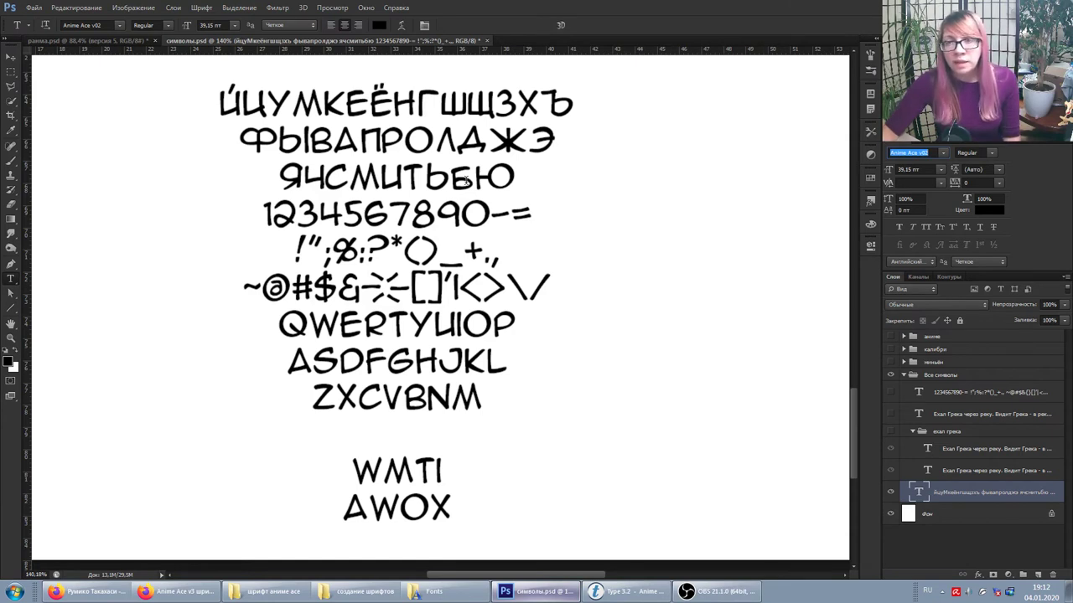
{"action": "key", "text": "Down"}
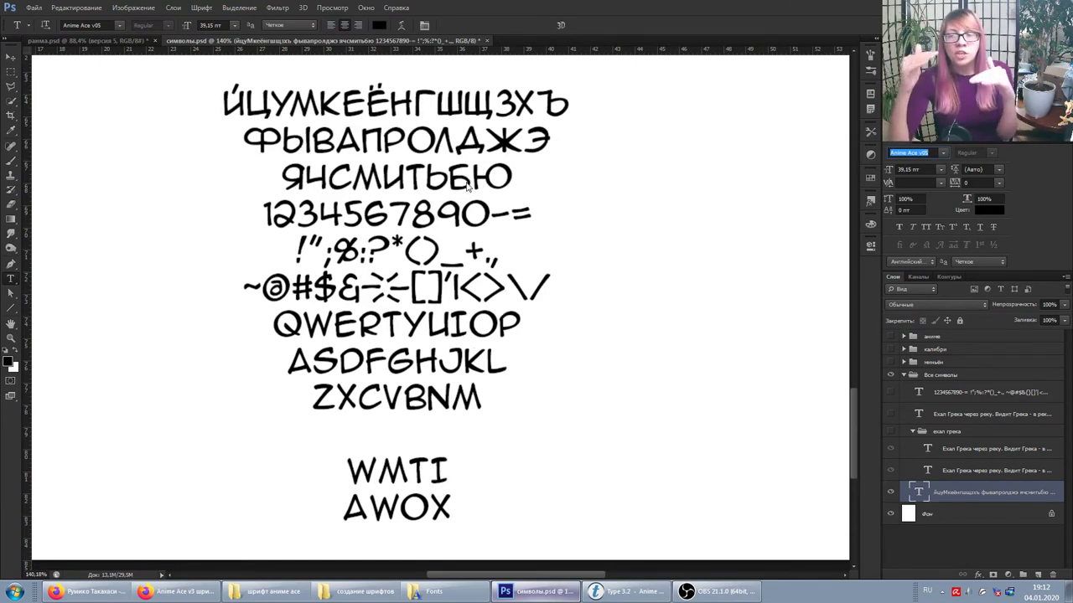
{"action": "key", "text": "Up"}
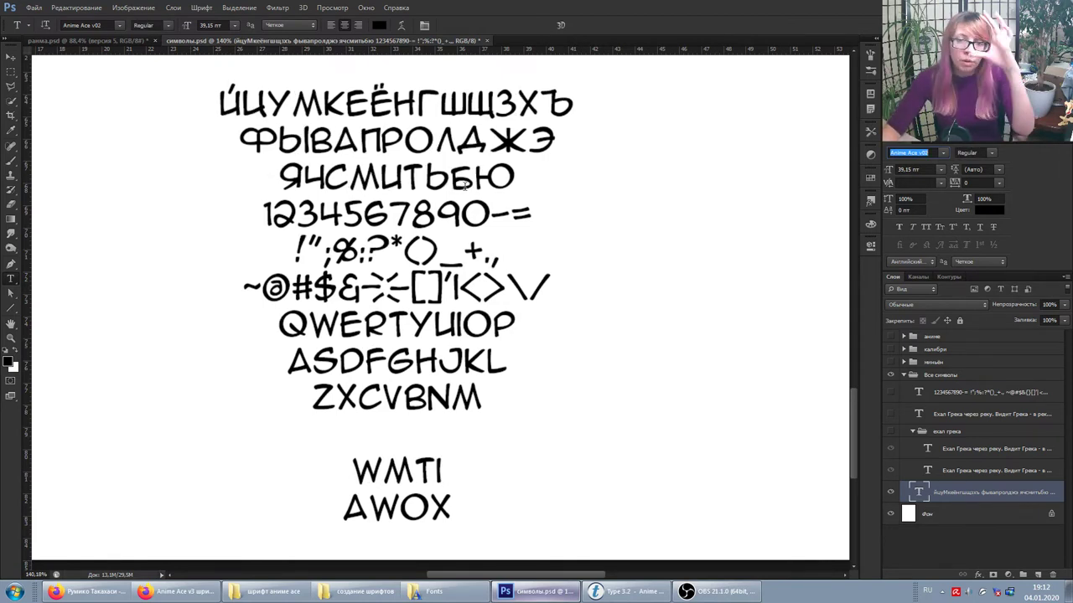
{"action": "key", "text": "Down"}
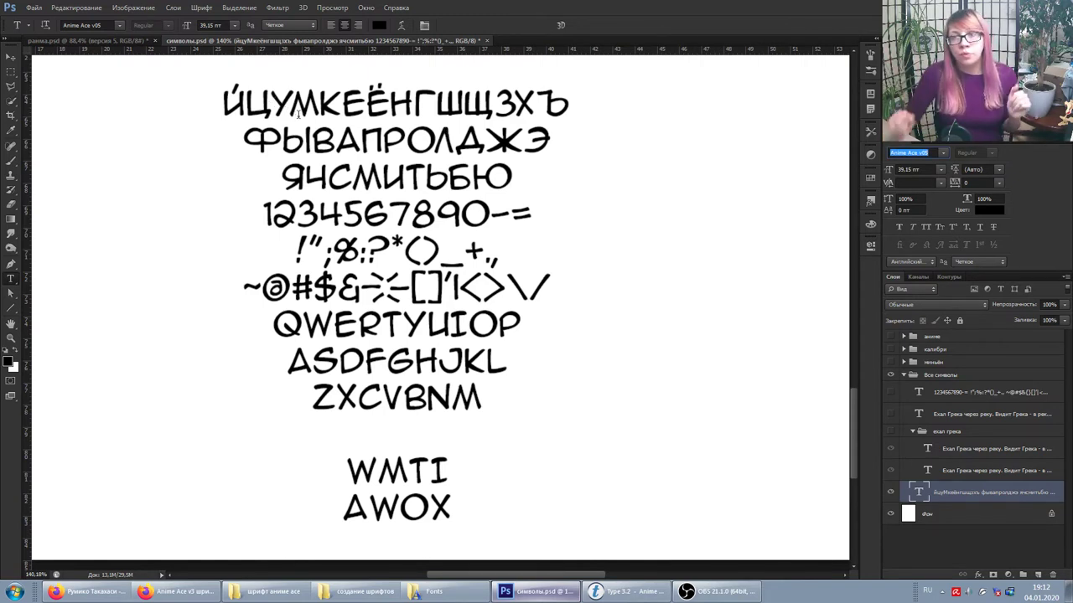
- Commit the sample text edit, then toggle its font between Anime Ace v02 and v05, ending on v05
{"action": "left_click", "coordinate": [290, 104]}
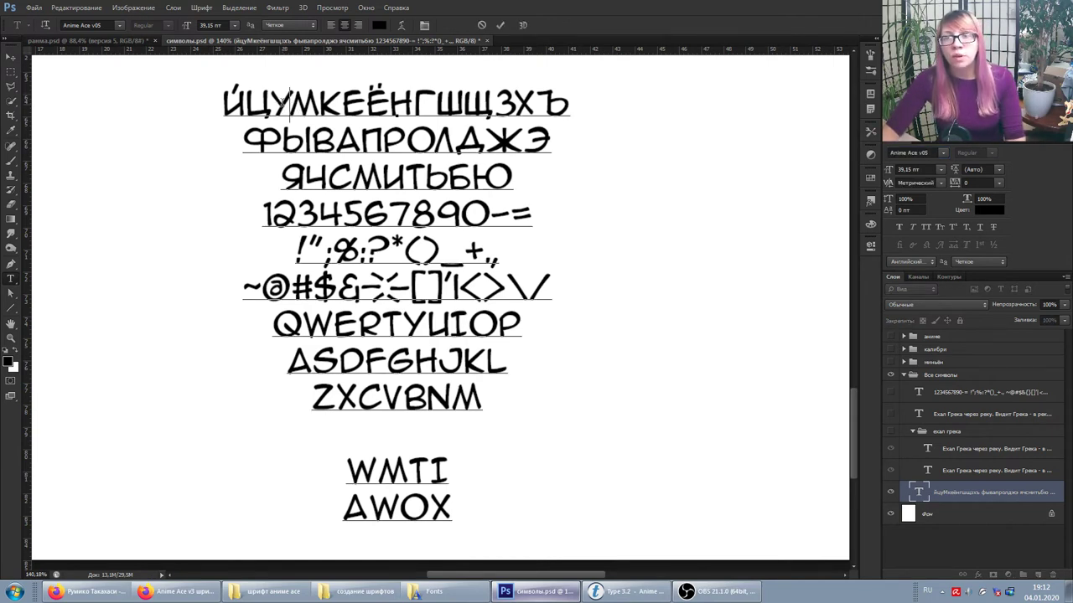
{"action": "left_click", "coordinate": [941, 496]}
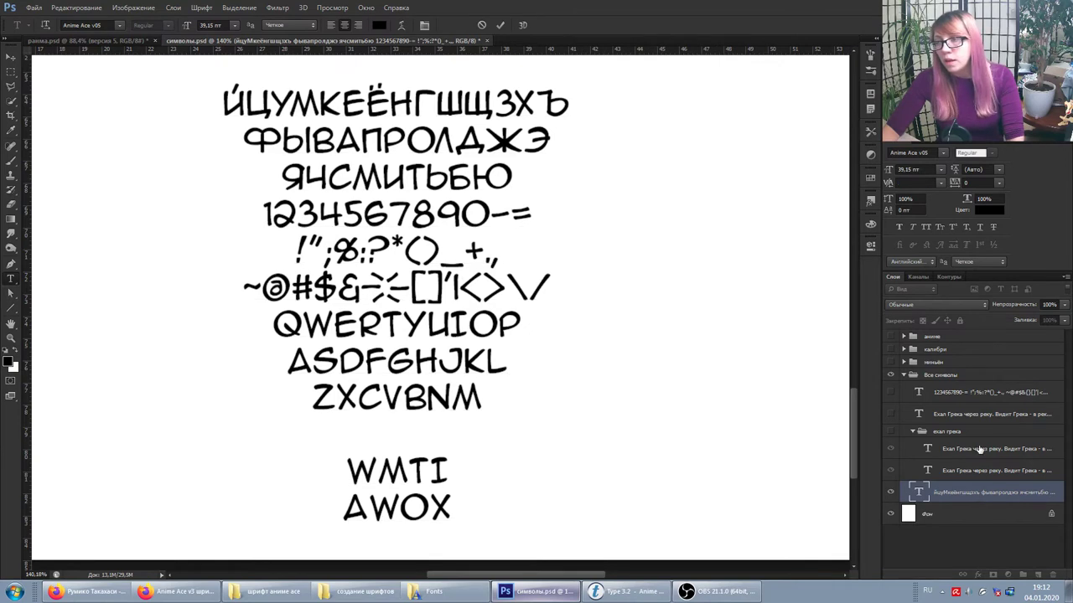
{"action": "left_click", "coordinate": [917, 153]}
{"action": "key", "text": "Down"}
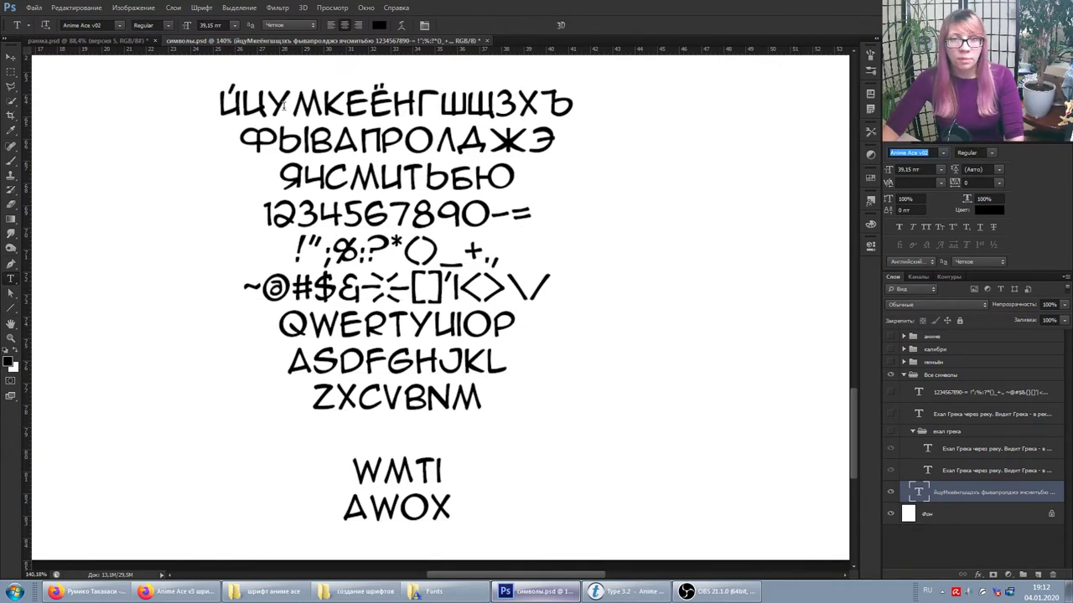
{"action": "key", "text": "Down"}
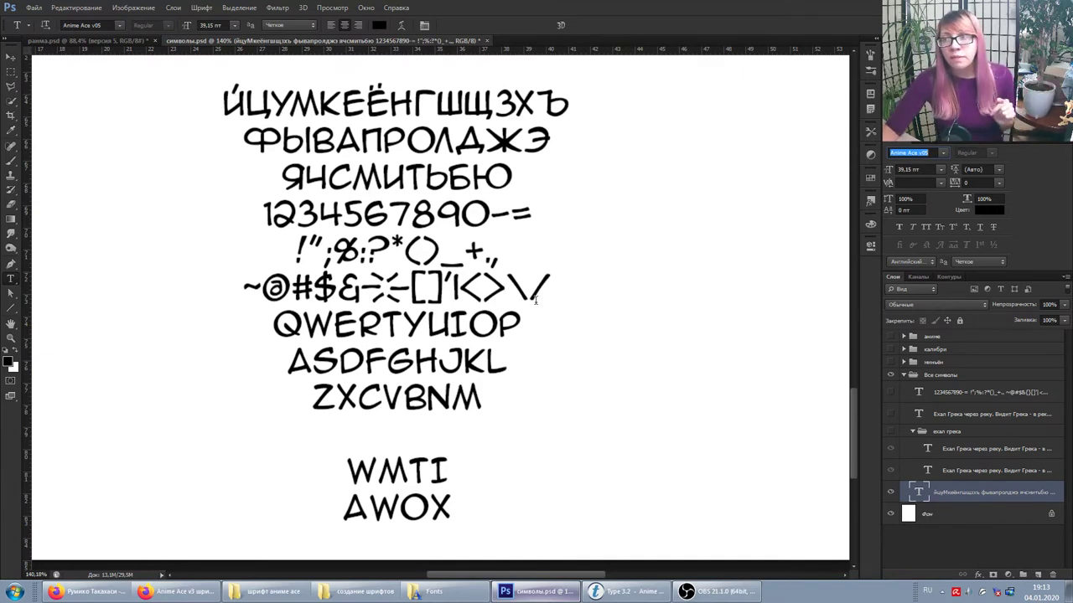
{"action": "key", "text": "Up"}
{"action": "key", "text": "Down"}
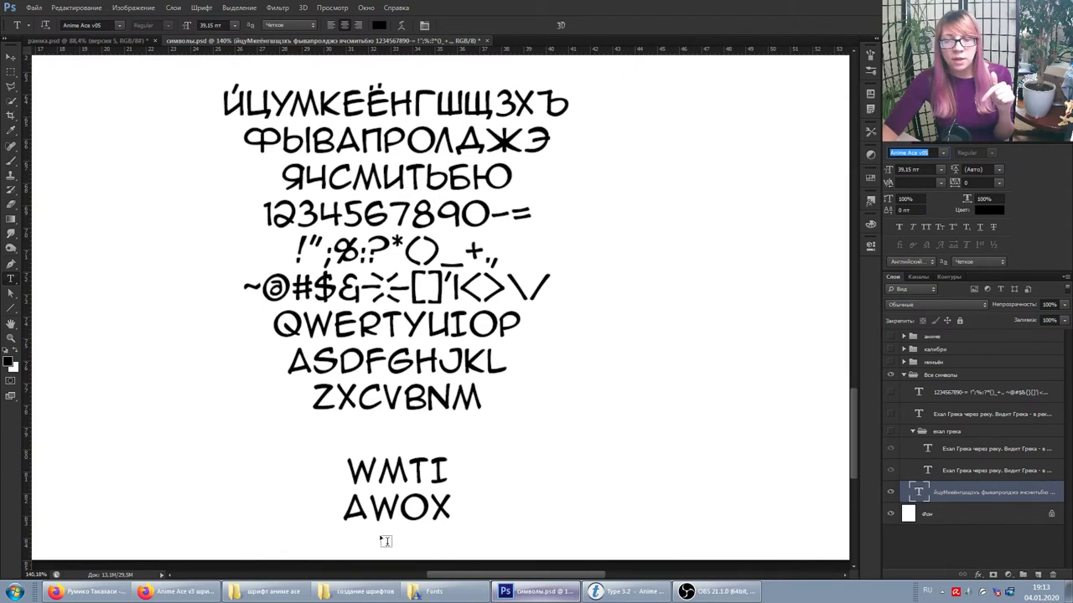
{"action": "key", "text": "Up"}
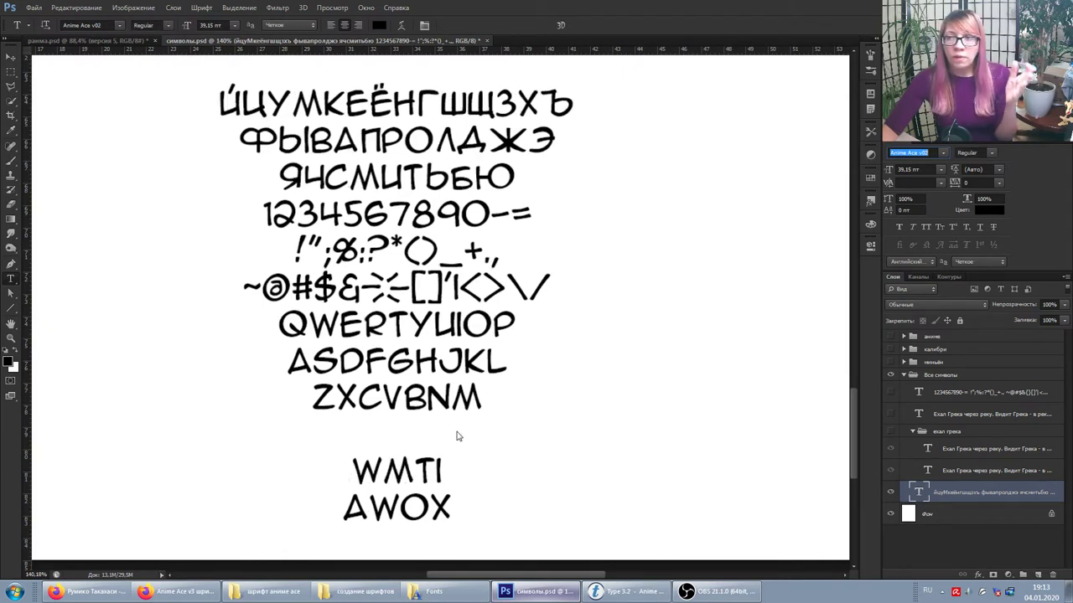
{"action": "key", "text": "Down"}
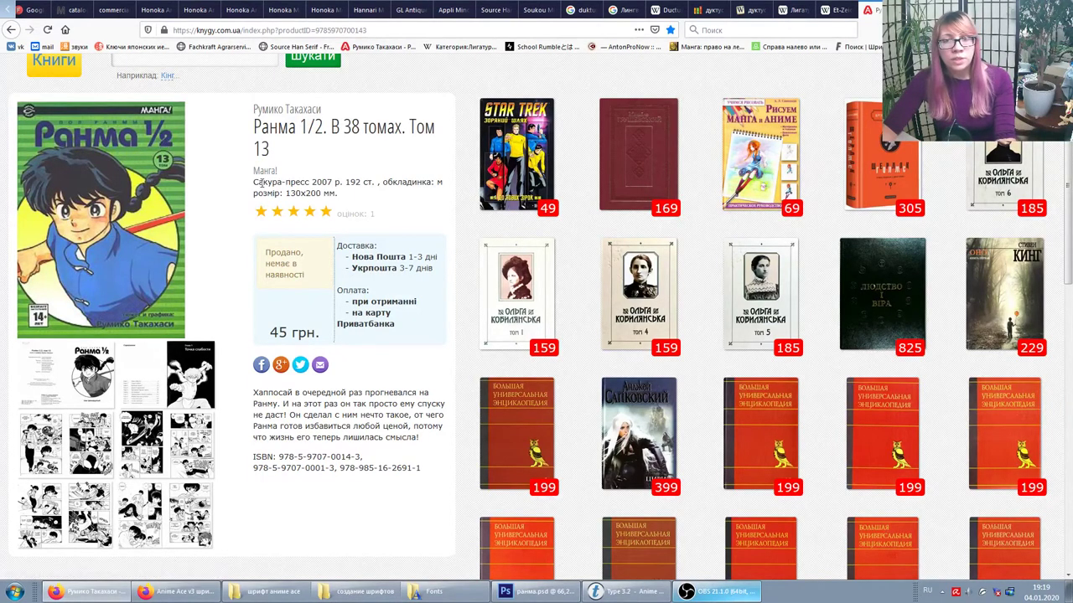
- Highlight the Ranma ½ publisher, then in ранма.psd zoom on the bubble, hide Слой 0 and show Группа 1
{"action": "left_click_drag", "start_coordinate": [263, 182], "coordinate": [314, 184]}
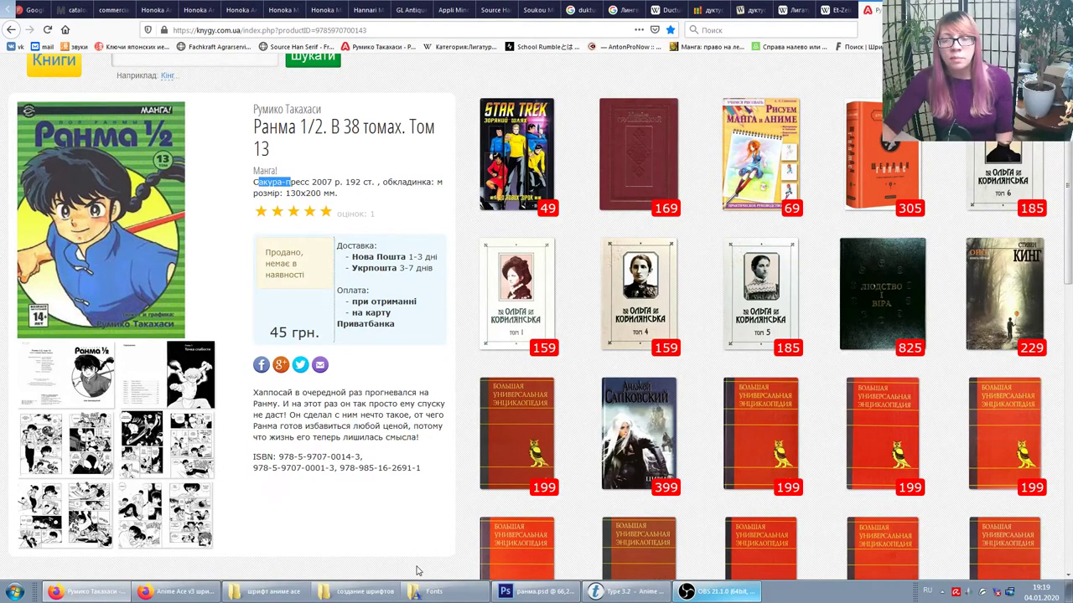
{"action": "left_click", "coordinate": [533, 590]}
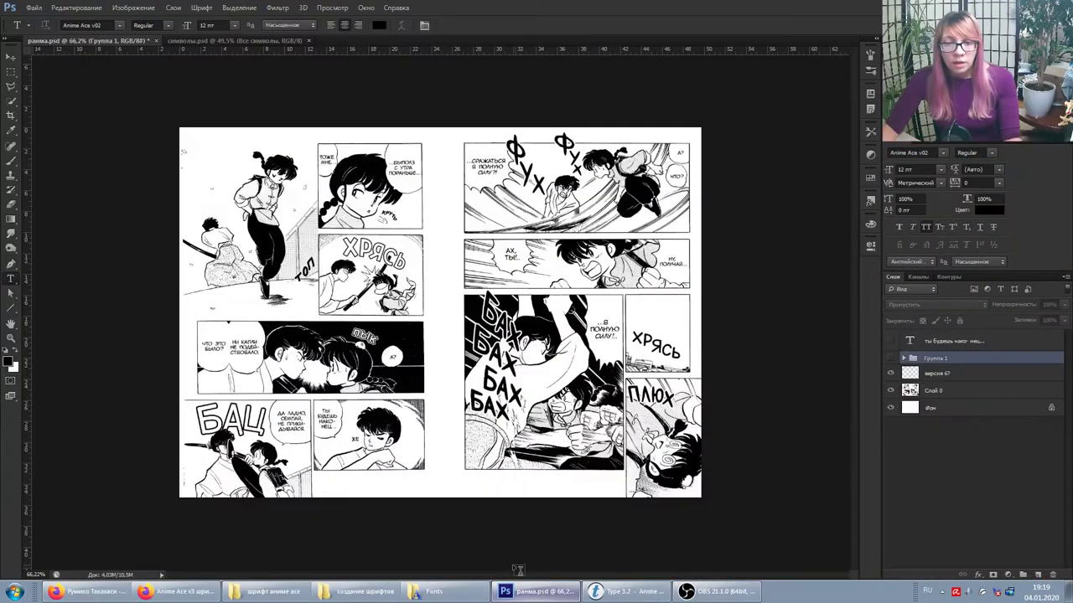
{"action": "left_click_drag", "start_coordinate": [235, 367], "coordinate": [648, 389]}
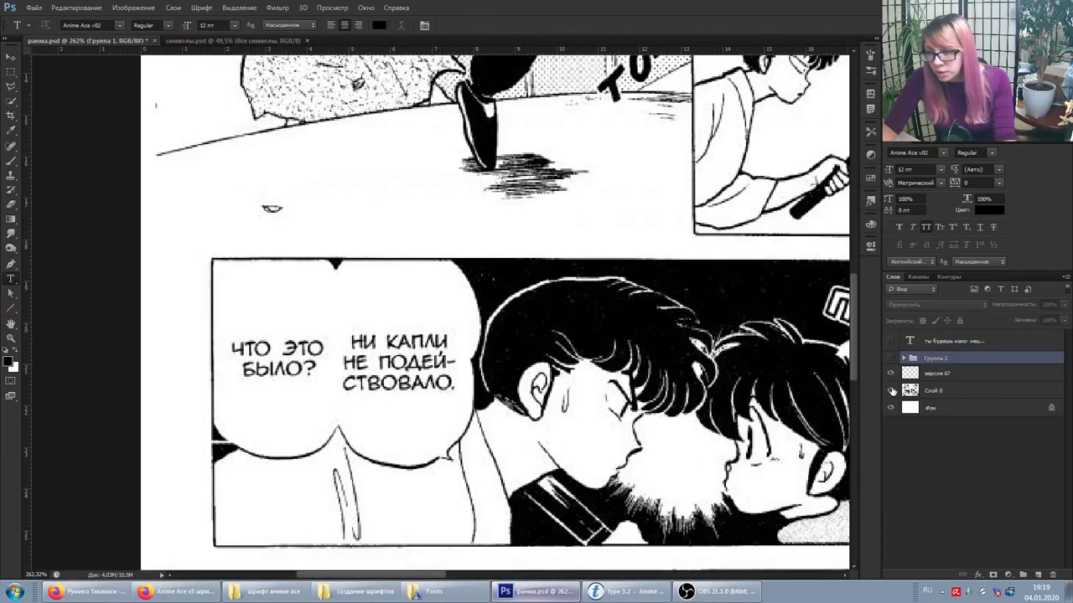
{"action": "left_click", "coordinate": [891, 390]}
{"action": "left_click", "coordinate": [891, 358]}
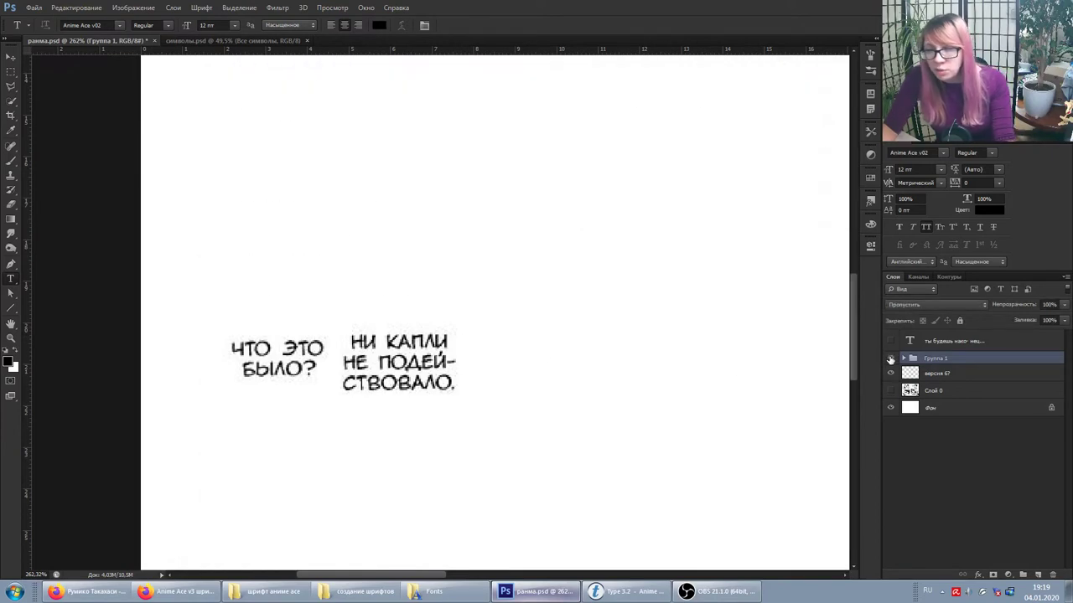
- Zoom around the Anime Ace v2, v3, v5 and v6 bubble samples and check the 'Что это было?' text's font
{"action": "scroll", "coordinate": [568, 242], "scroll_direction": "down", "scroll_amount": 2, "text": "alt"}
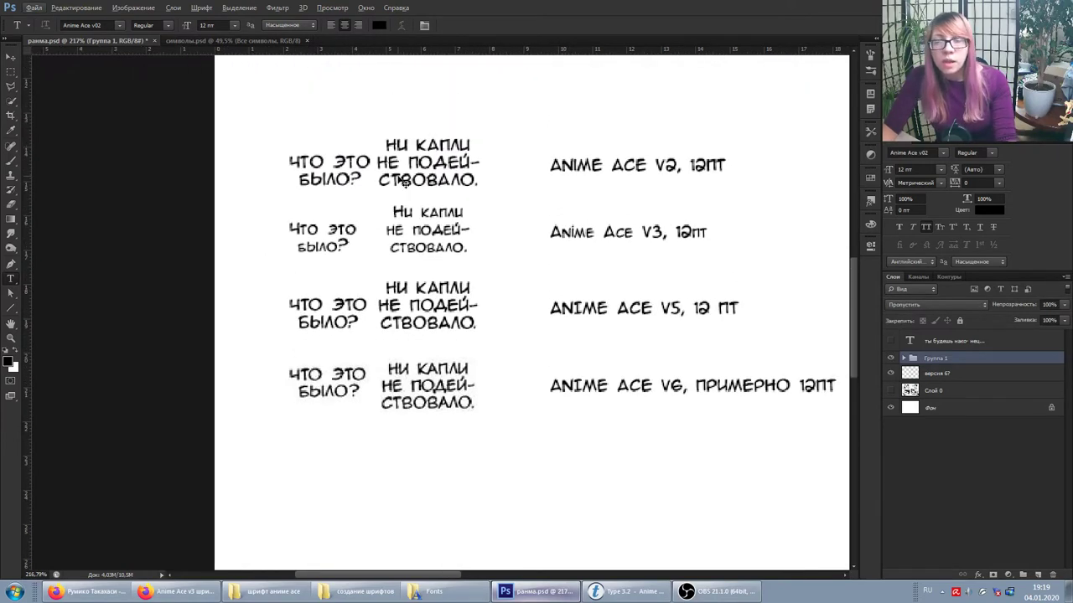
{"action": "scroll", "coordinate": [405, 181], "scroll_direction": "right", "scroll_amount": 2}
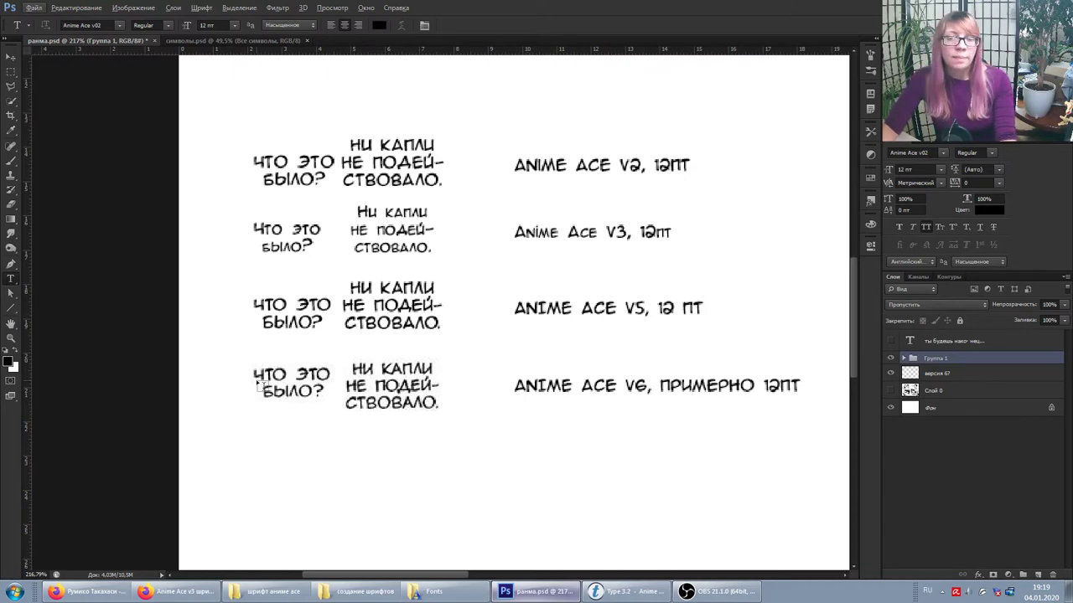
{"action": "scroll", "coordinate": [238, 393], "scroll_direction": "up", "scroll_amount": 2, "text": "alt"}
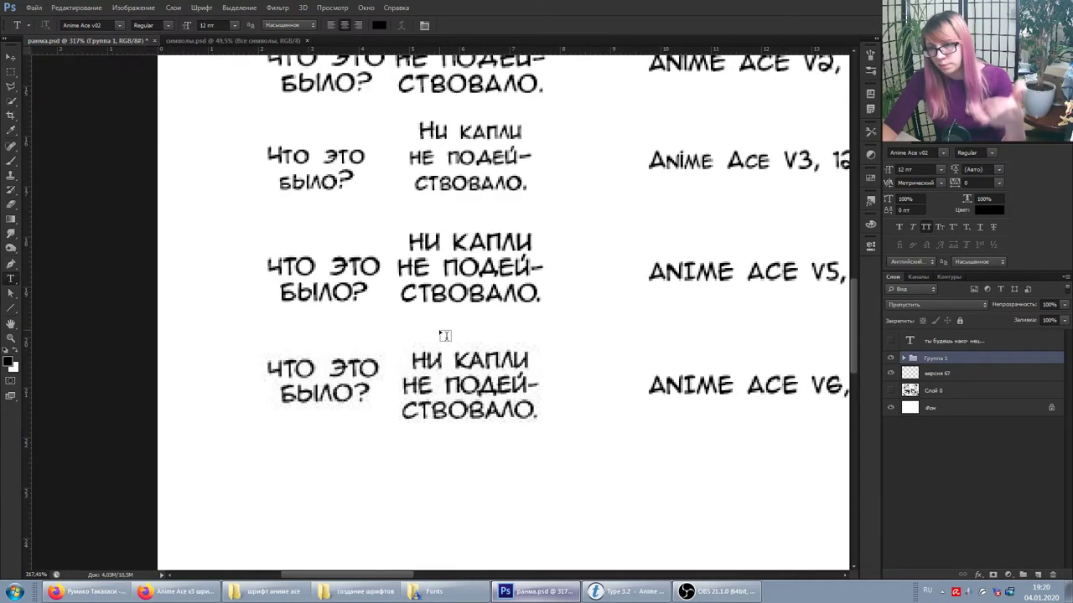
{"action": "scroll", "coordinate": [453, 327], "scroll_direction": "up", "scroll_amount": 1}
{"action": "scroll", "coordinate": [453, 326], "scroll_direction": "up", "scroll_amount": 1, "text": "alt"}
{"action": "scroll", "coordinate": [431, 335], "scroll_direction": "down", "scroll_amount": 1}
{"action": "scroll", "coordinate": [471, 331], "scroll_direction": "down", "scroll_amount": 1}
{"action": "scroll", "coordinate": [472, 331], "scroll_direction": "up", "scroll_amount": 1, "text": "alt"}
{"action": "scroll", "coordinate": [478, 346], "scroll_direction": "down", "scroll_amount": 1}
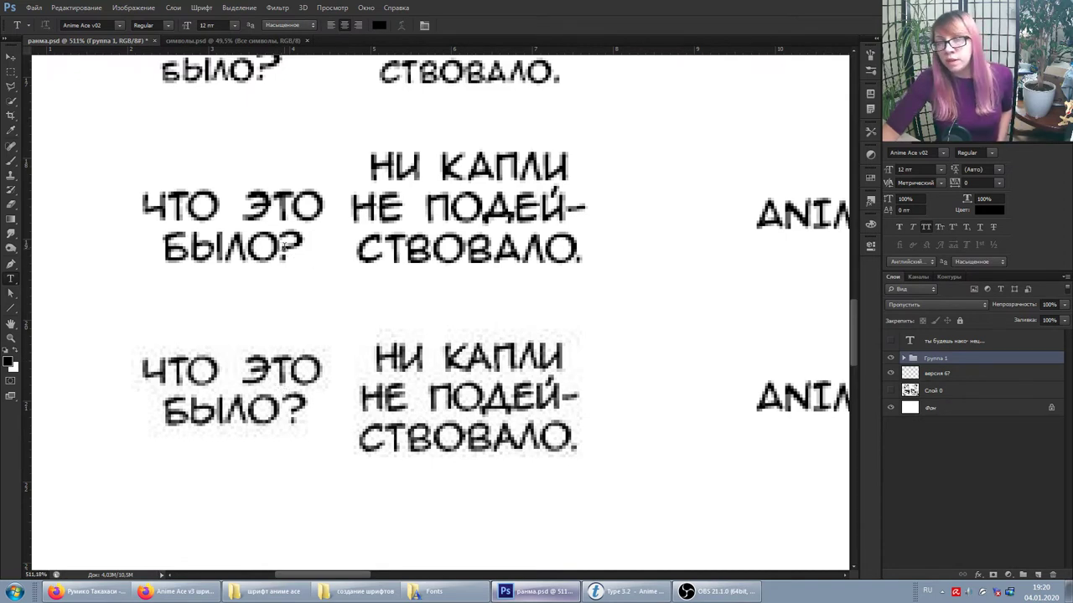
{"action": "left_click", "coordinate": [279, 243]}
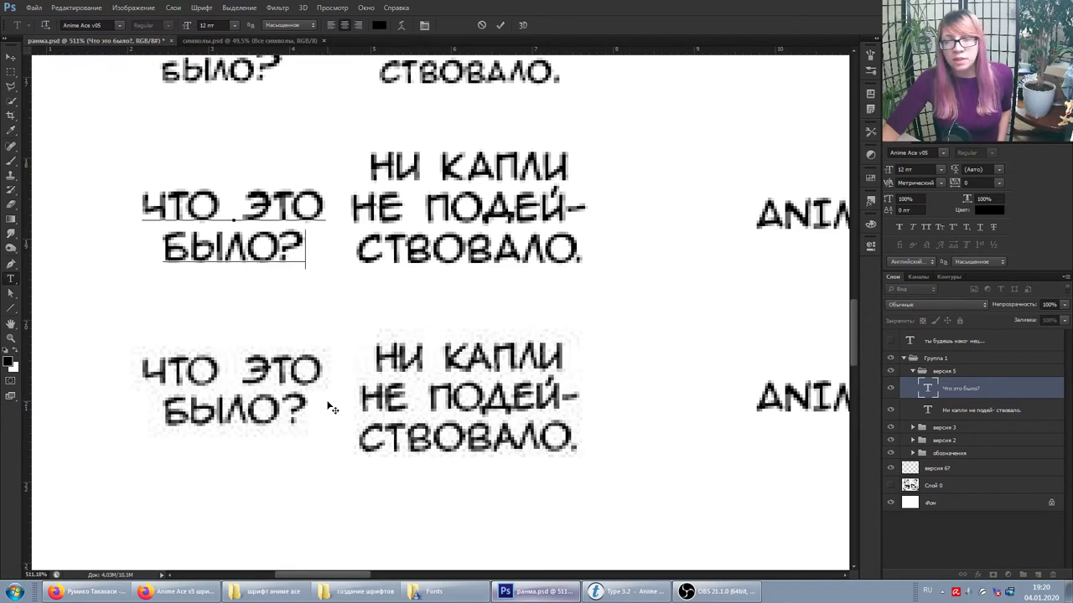
{"action": "left_click", "coordinate": [982, 392]}
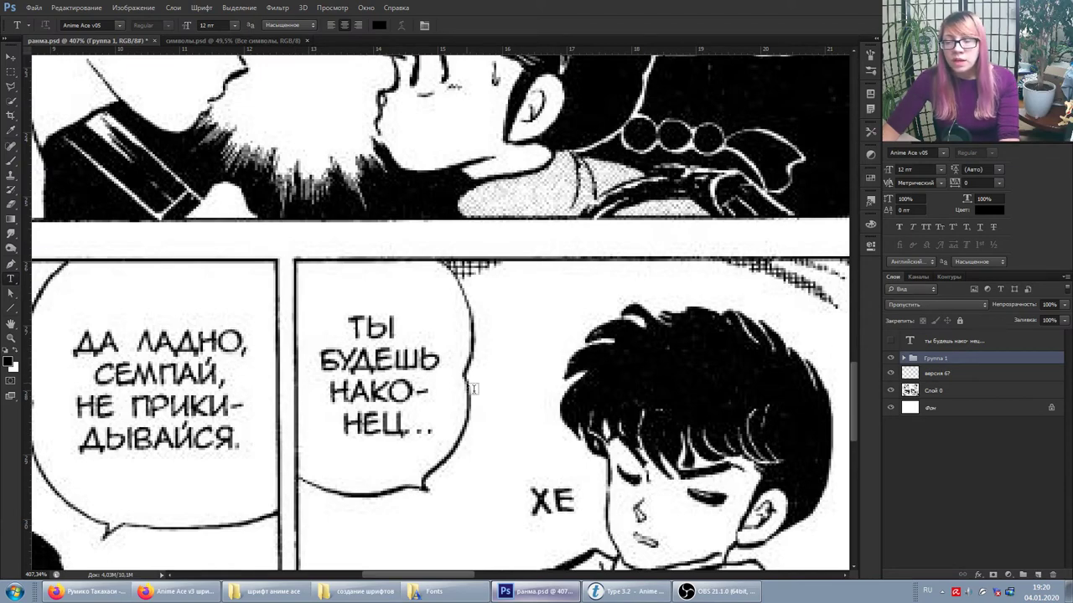
- Show and select the red Anime Ace v05 text layer, toggling it against the bubble lettering
{"action": "scroll", "coordinate": [340, 420], "scroll_direction": "up", "scroll_amount": 2}
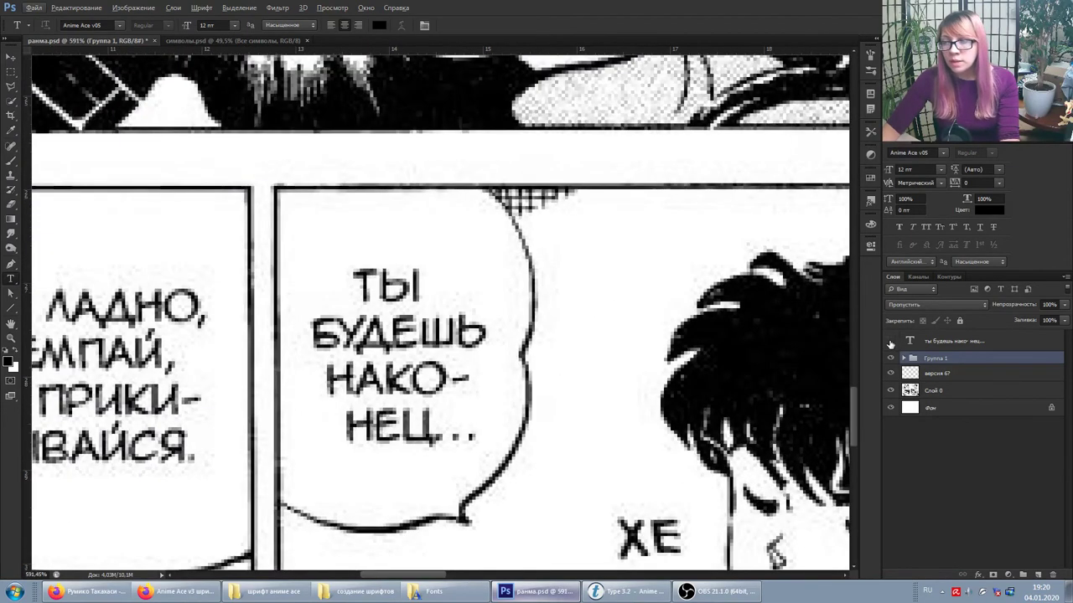
{"action": "left_click", "coordinate": [891, 343]}
{"action": "left_click", "coordinate": [972, 344]}
{"action": "scroll", "coordinate": [387, 385], "scroll_direction": "up", "scroll_amount": 2}
{"action": "scroll", "coordinate": [387, 386], "scroll_direction": "up", "scroll_amount": 2}
{"action": "left_click", "coordinate": [891, 342]}
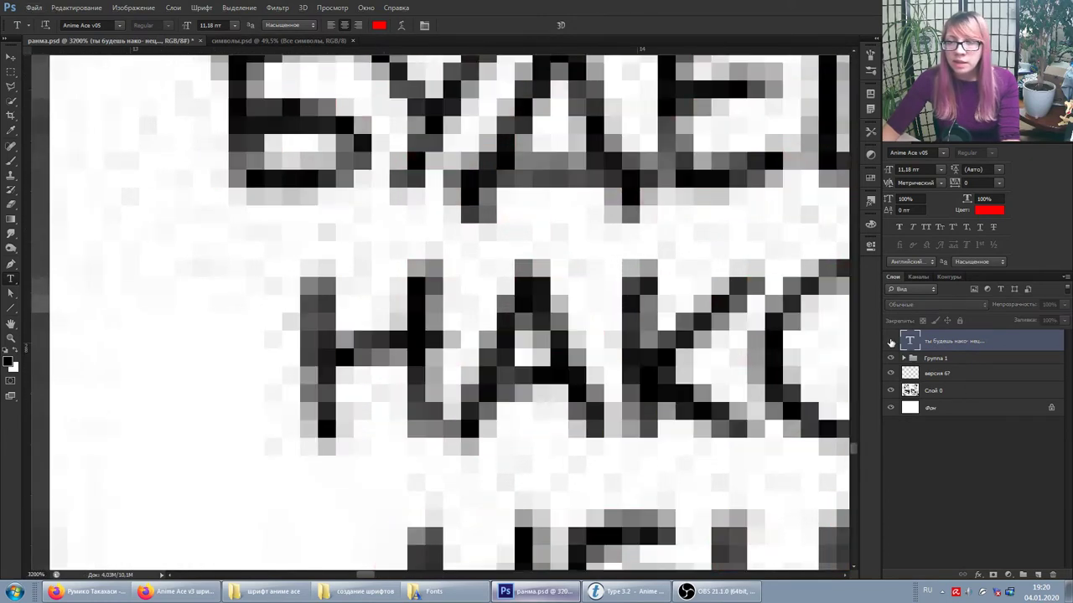
{"action": "left_click", "coordinate": [891, 342]}
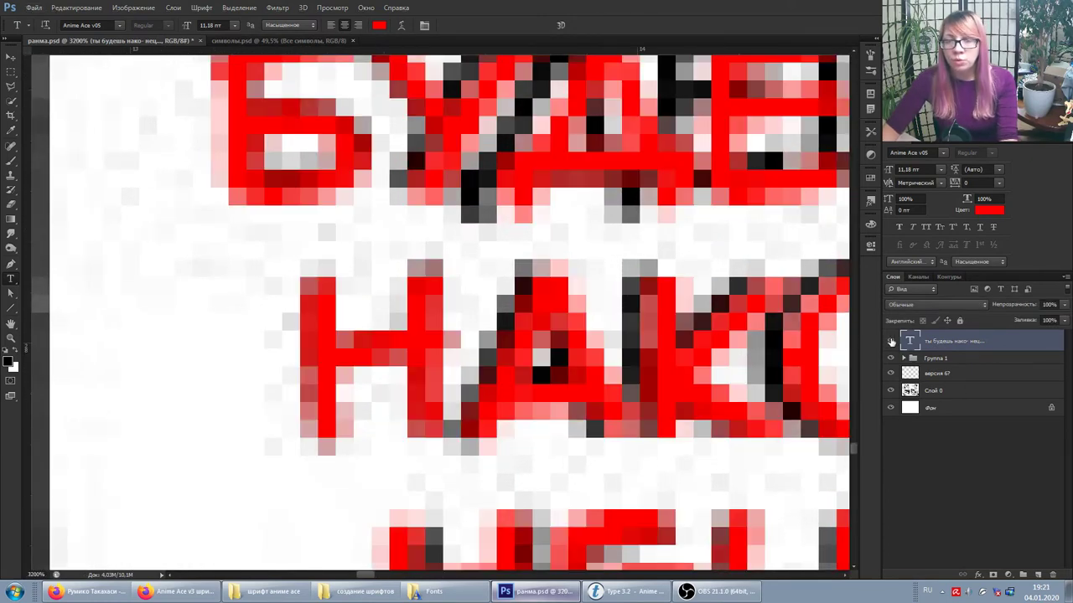
{"action": "left_click", "coordinate": [891, 341]}
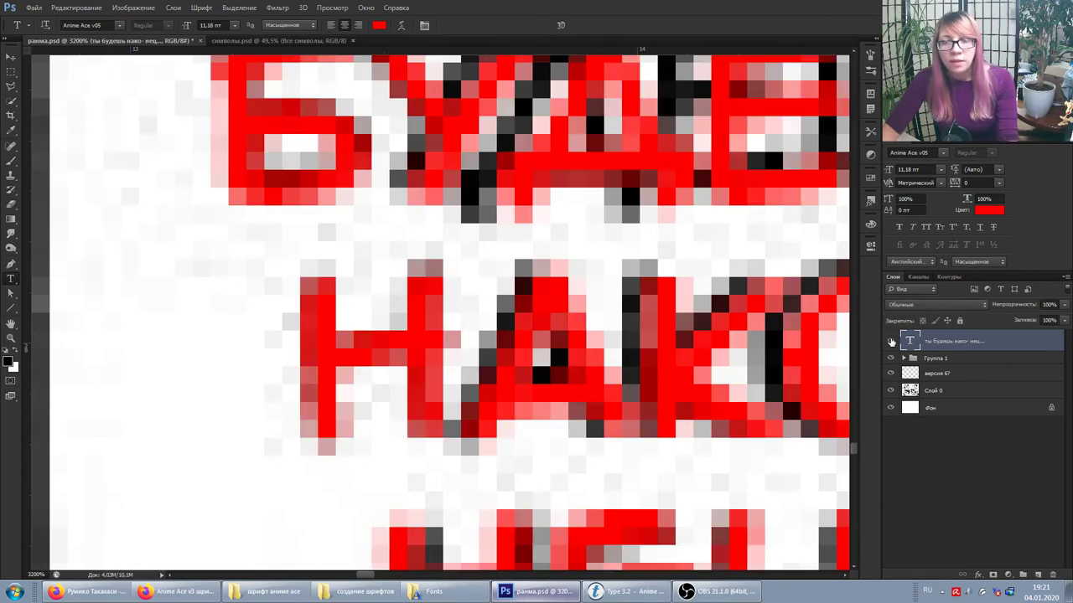
{"action": "left_click", "coordinate": [891, 342]}
- Zoom around the speech bubble and flick the red text off and on again to compare
{"action": "scroll", "coordinate": [700, 357], "scroll_direction": "down", "scroll_amount": 6}
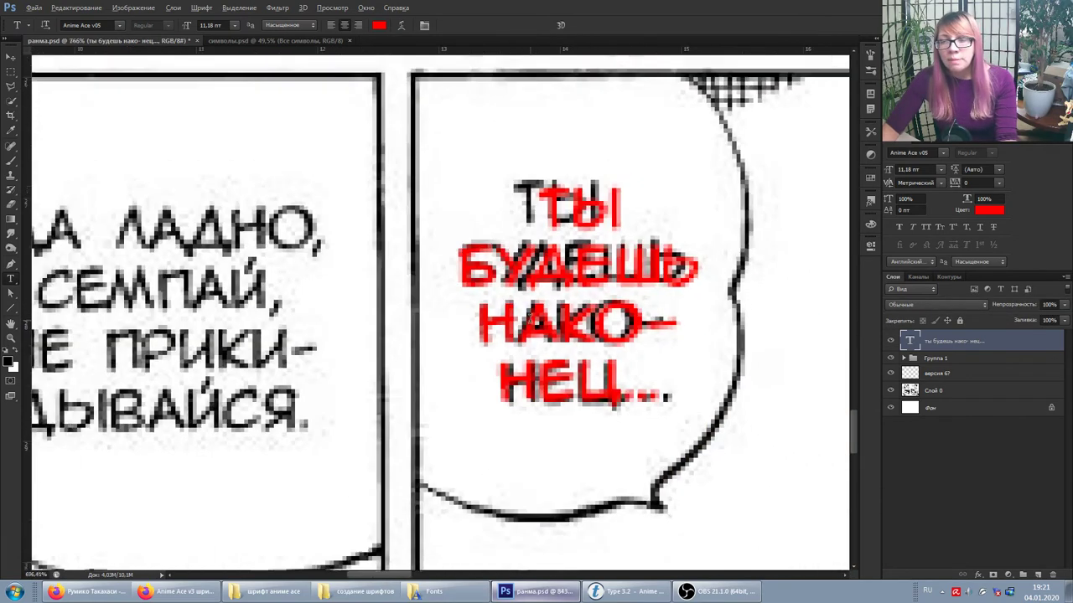
{"action": "scroll", "coordinate": [700, 357], "scroll_direction": "up", "scroll_amount": 2}
{"action": "scroll", "coordinate": [574, 378], "scroll_direction": "right", "scroll_amount": 2}
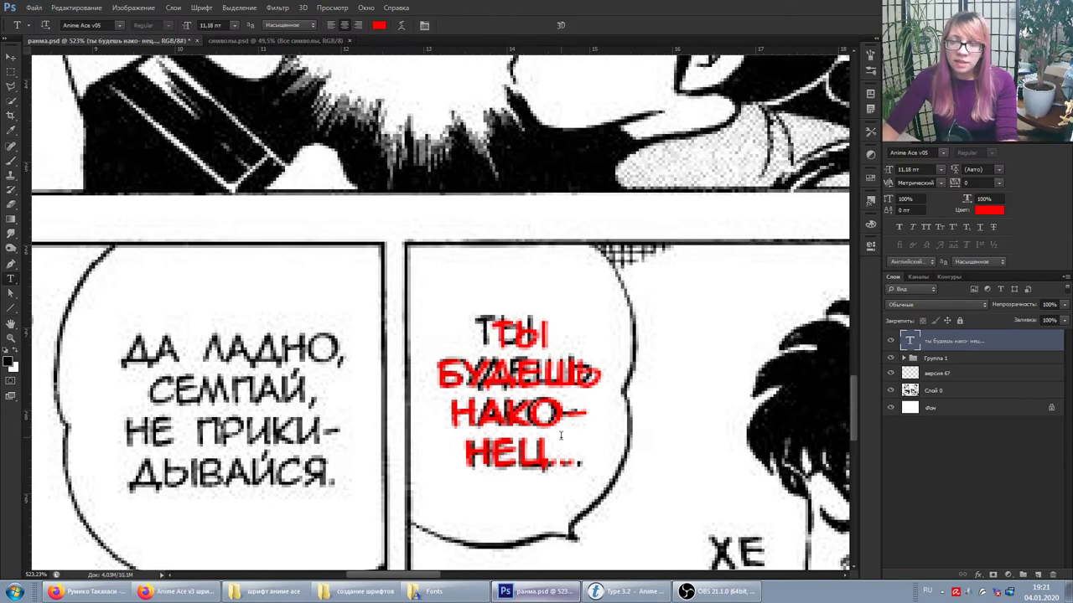
{"action": "scroll", "coordinate": [572, 442], "scroll_direction": "up", "scroll_amount": 1}
{"action": "scroll", "coordinate": [562, 419], "scroll_direction": "up", "scroll_amount": 2}
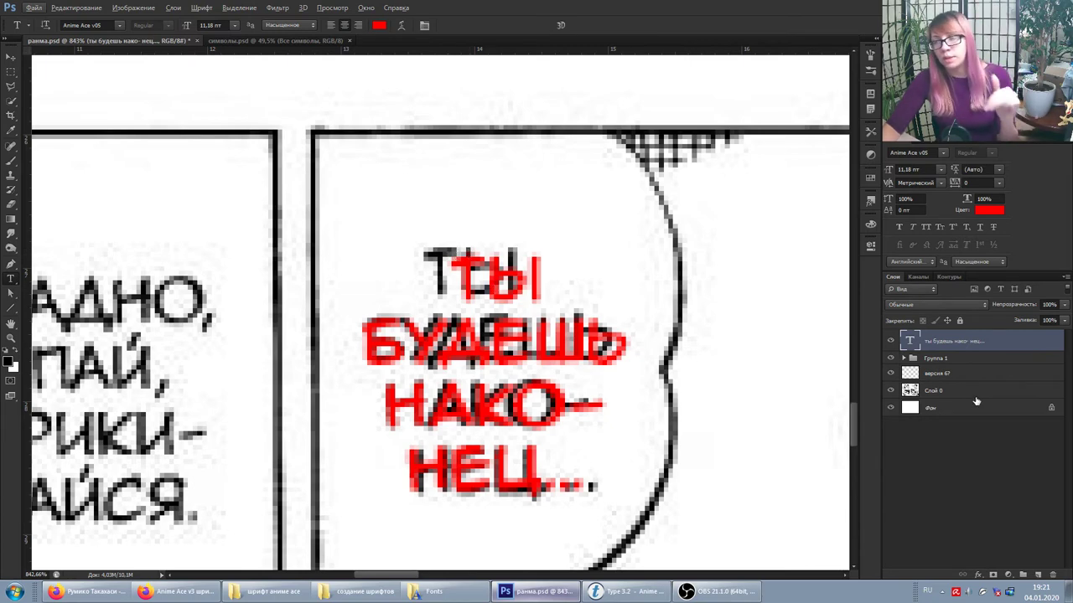
{"action": "scroll", "coordinate": [701, 335], "scroll_direction": "down", "scroll_amount": 1}
{"action": "scroll", "coordinate": [650, 392], "scroll_direction": "down", "scroll_amount": 2}
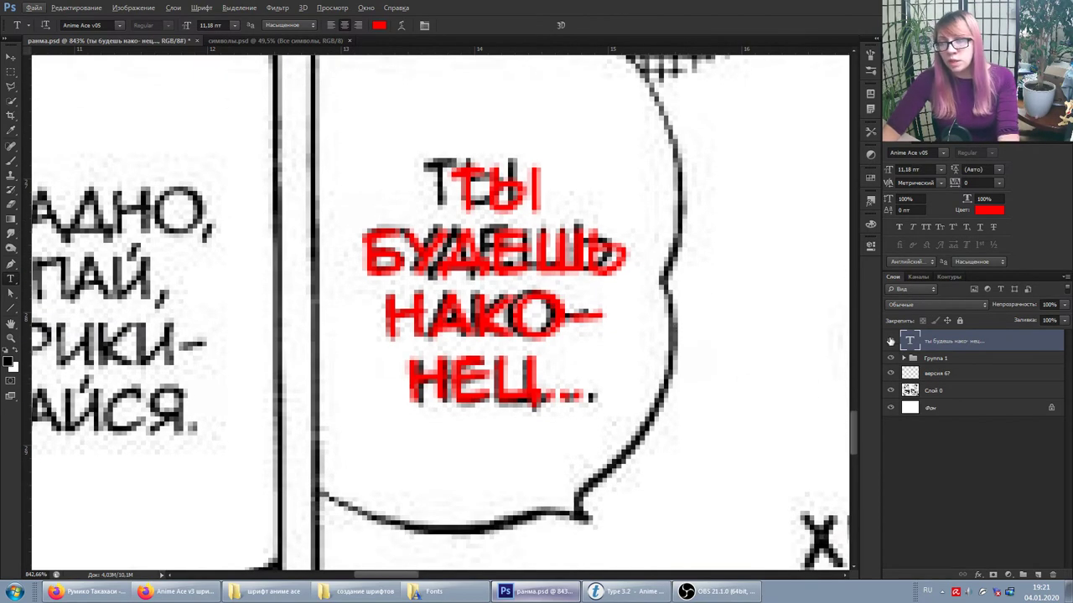
{"action": "left_click", "coordinate": [891, 341]}
{"action": "left_click", "coordinate": [891, 341]}
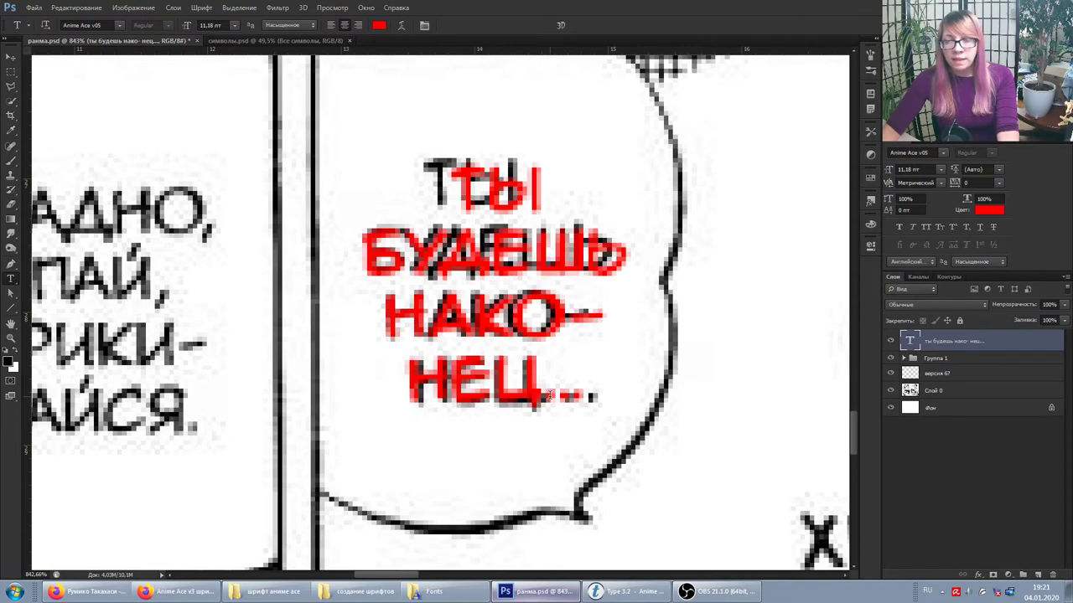
{"action": "scroll", "coordinate": [549, 394], "scroll_direction": "down", "scroll_amount": 3}
{"action": "scroll", "coordinate": [549, 394], "scroll_direction": "up", "scroll_amount": 2}
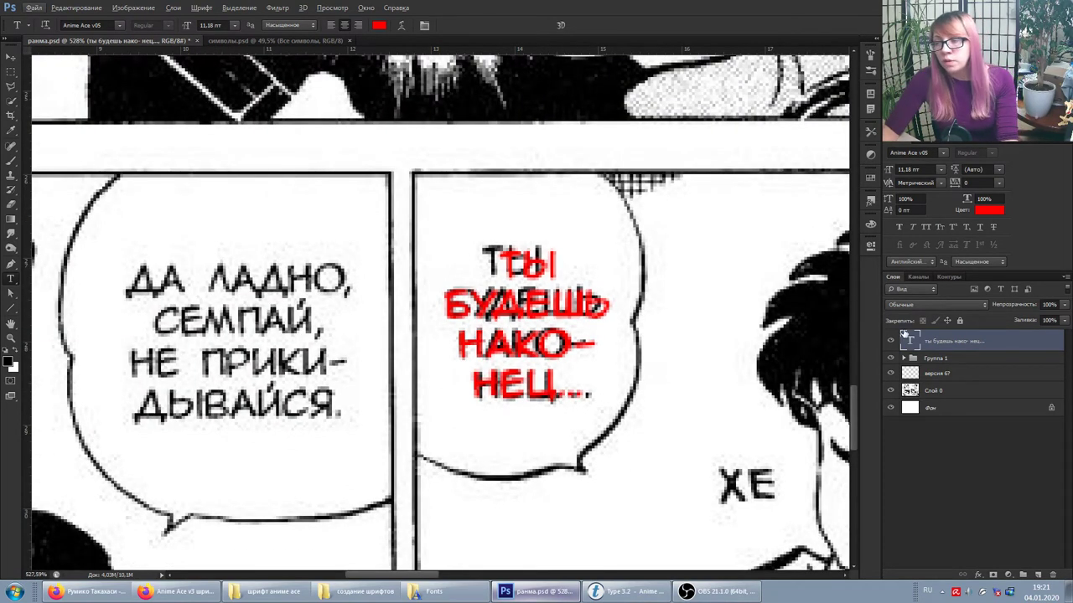
{"action": "left_click", "coordinate": [891, 341]}
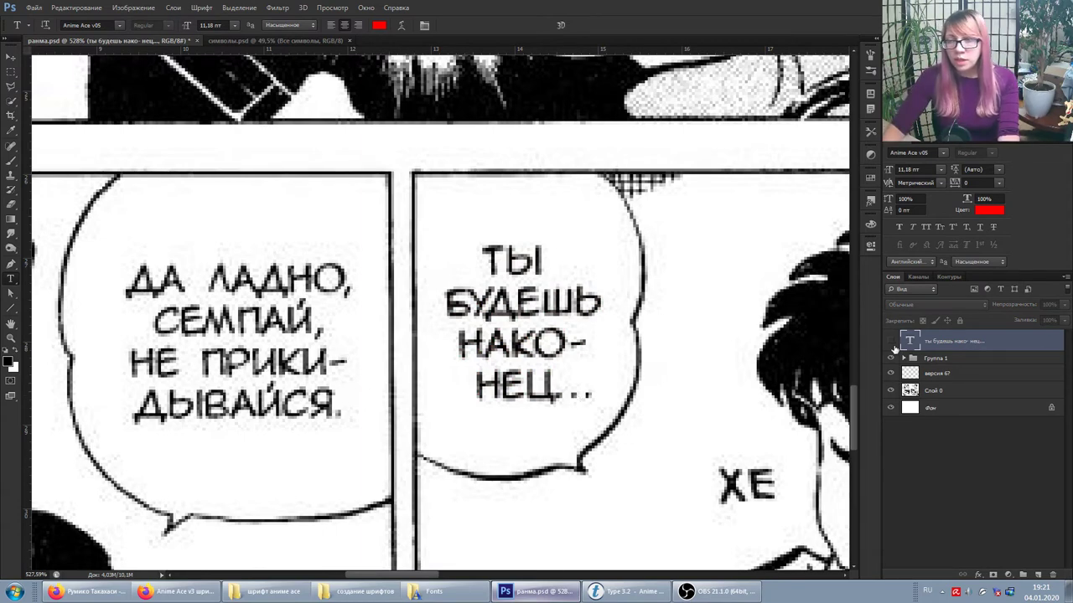
{"action": "left_click", "coordinate": [891, 341]}
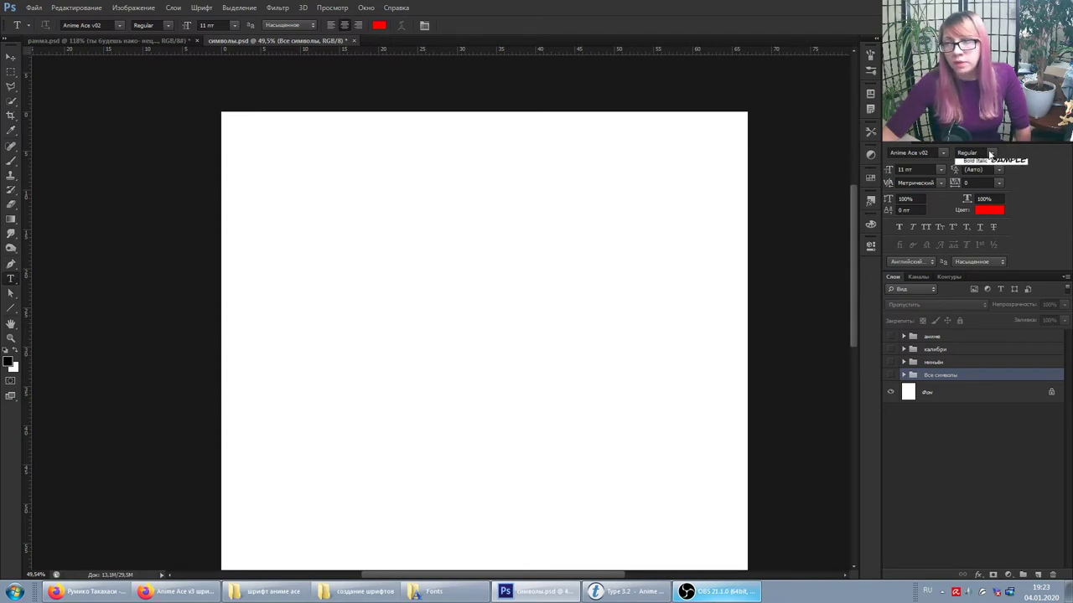
- Keep the Regular style and switch the font family to Anime Ace v05
{"action": "left_click", "coordinate": [989, 154]}
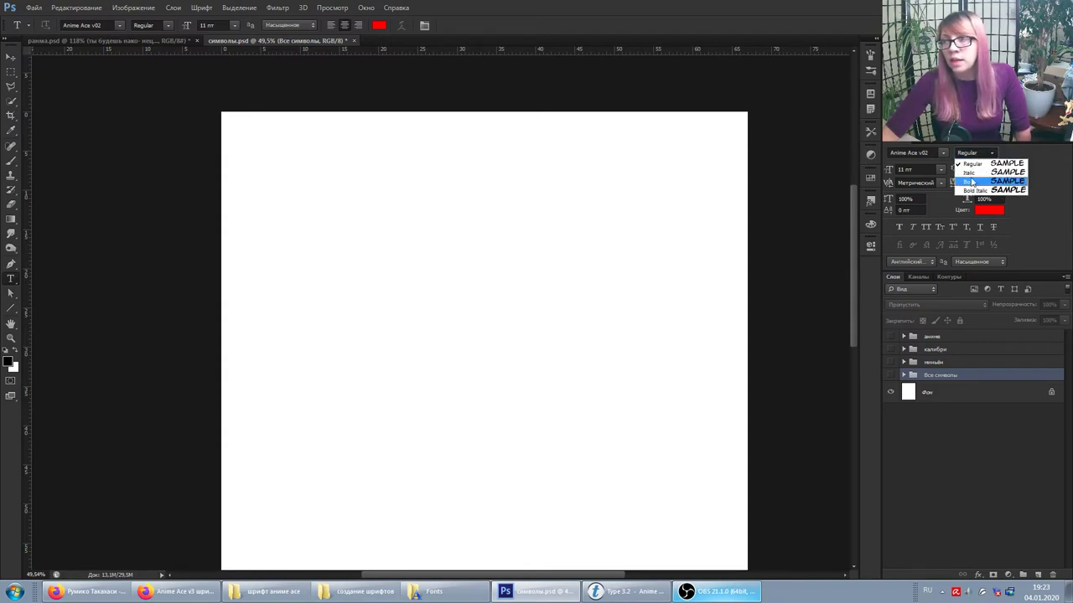
{"action": "left_click", "coordinate": [944, 153]}
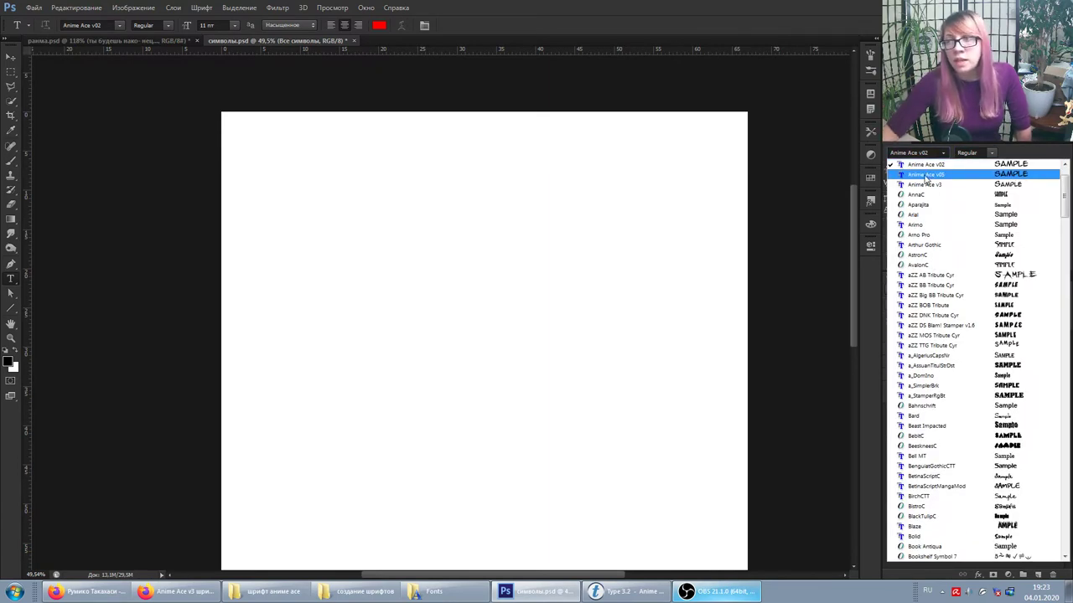
{"action": "left_click", "coordinate": [926, 176]}
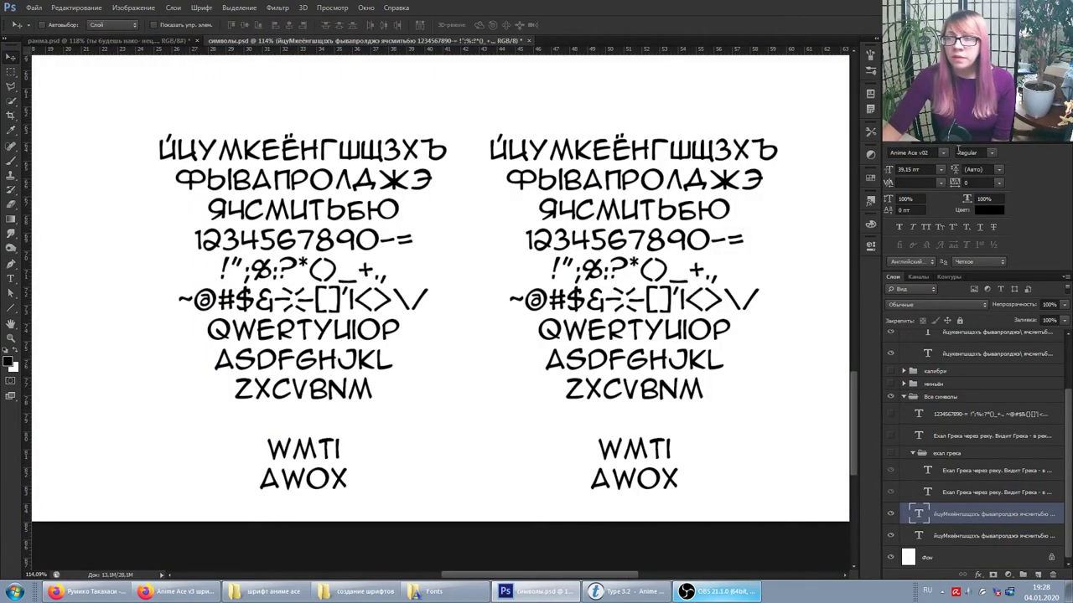
- Try Anime Ace v05 on the right glyph block, then set it back to Anime Ace v02
{"action": "left_click", "coordinate": [942, 154]}
{"action": "left_click", "coordinate": [989, 174]}
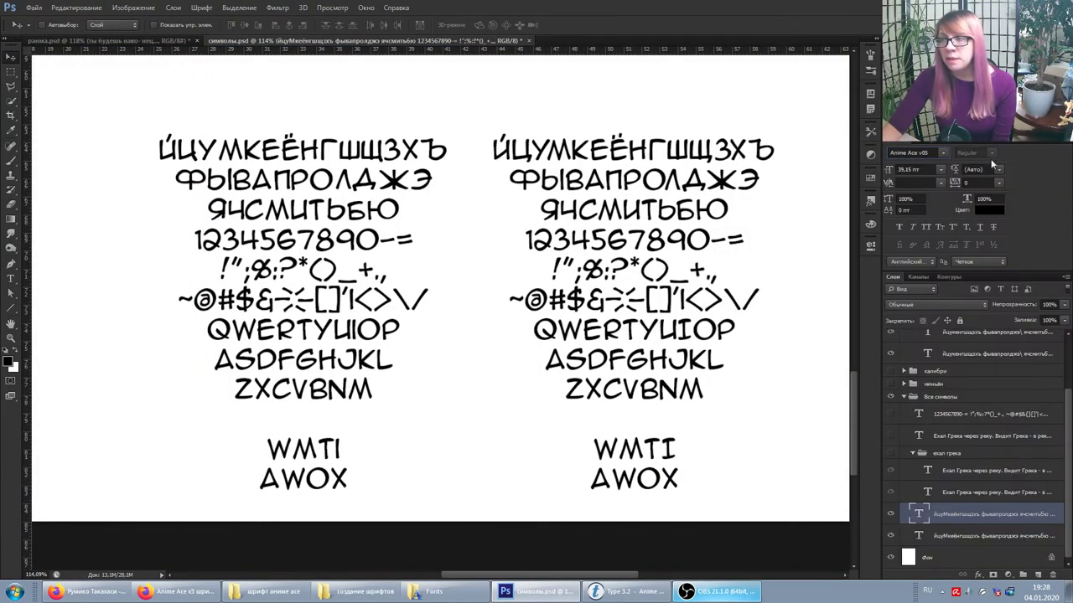
{"action": "left_click", "coordinate": [941, 156]}
{"action": "scroll", "coordinate": [933, 181], "scroll_direction": "up", "scroll_amount": 1}
{"action": "left_click", "coordinate": [933, 186]}
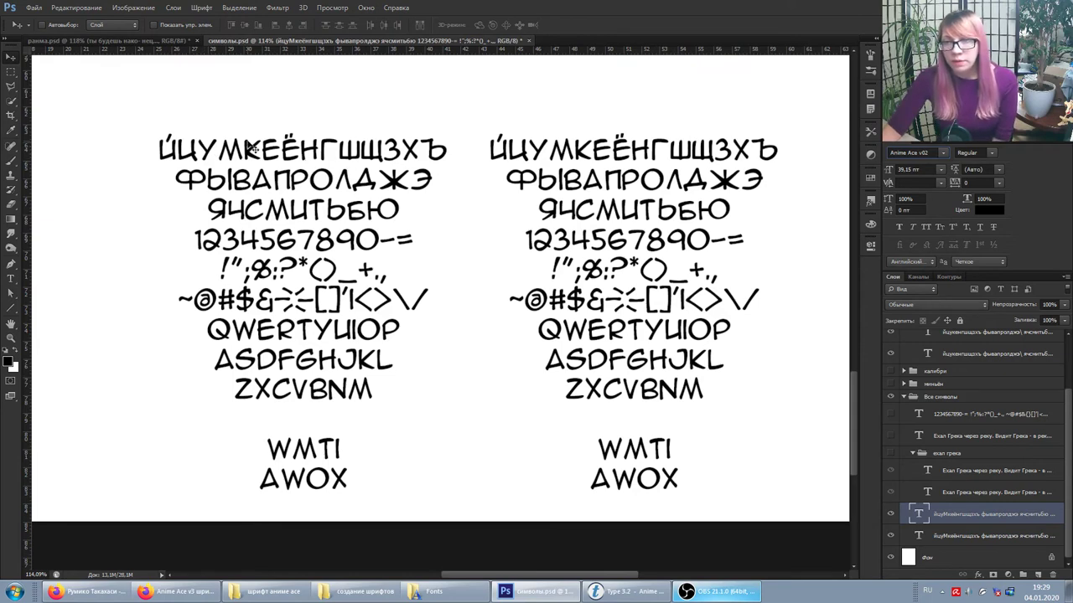
- Set the right block to Italic and give the left block Faux Italic
{"action": "left_click", "coordinate": [991, 156]}
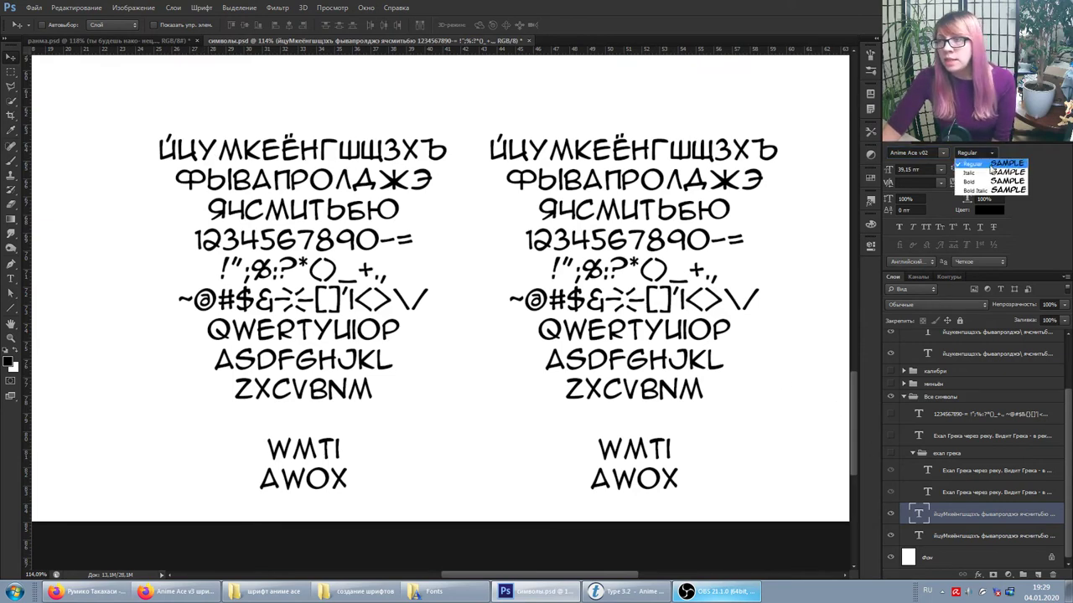
{"action": "left_click", "coordinate": [982, 172]}
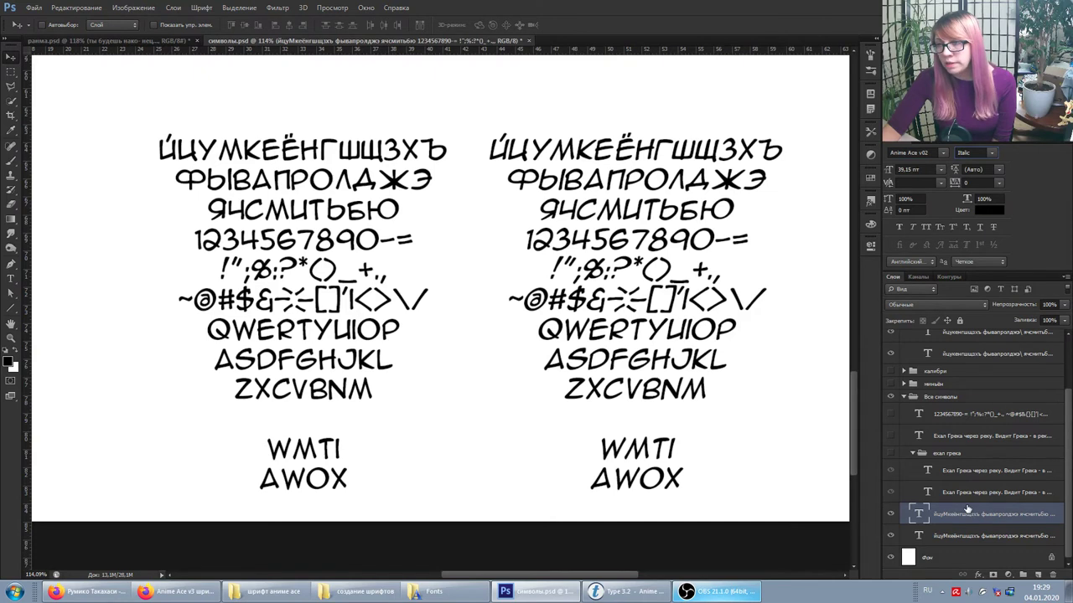
{"action": "left_click", "coordinate": [955, 536]}
{"action": "left_click", "coordinate": [992, 154]}
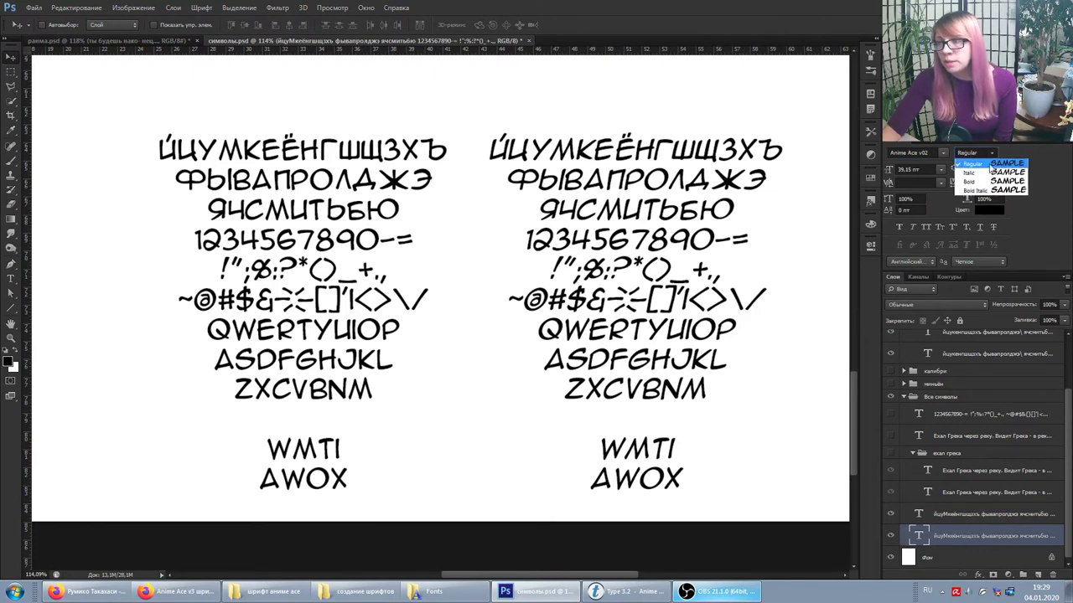
{"action": "left_click", "coordinate": [913, 227]}
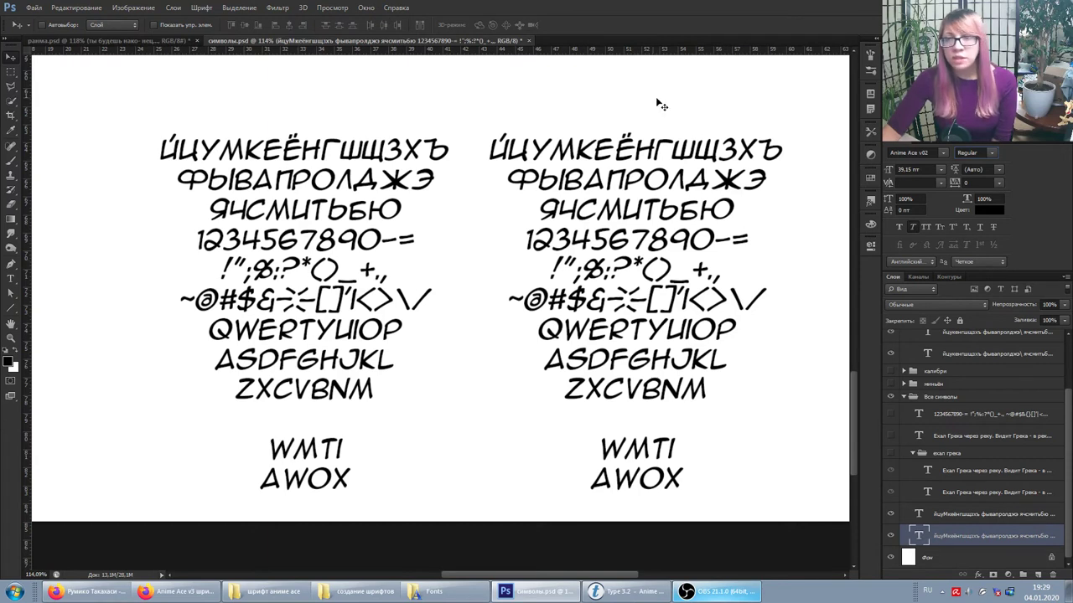
{"action": "left_click", "coordinate": [949, 515]}
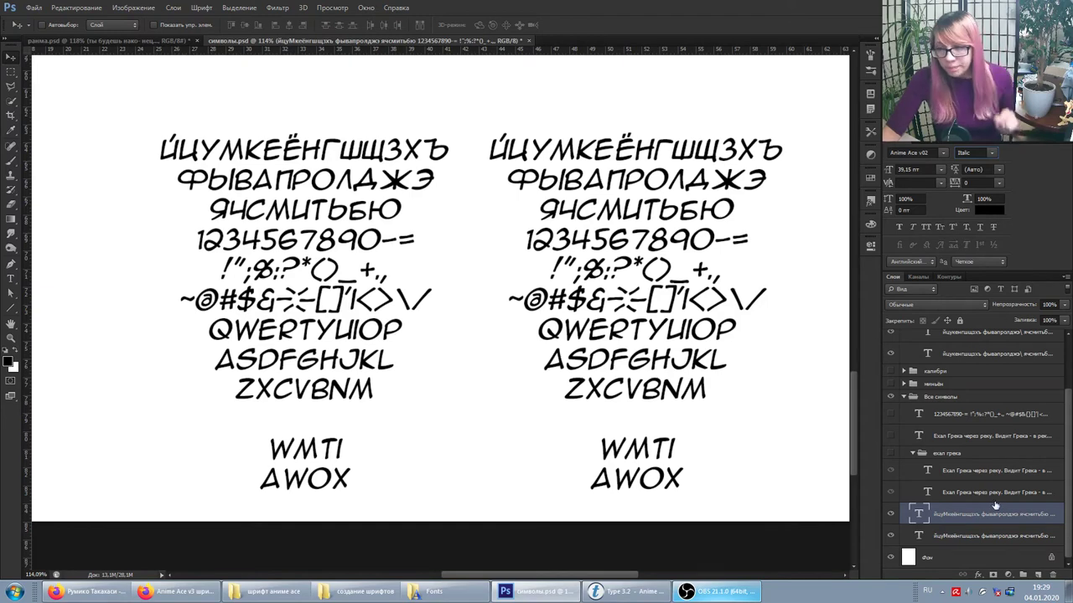
- Colour the Anime Ace v02 text red and align it exactly over the black block
{"action": "left_click", "coordinate": [986, 210]}
{"action": "left_click", "coordinate": [872, 164]}
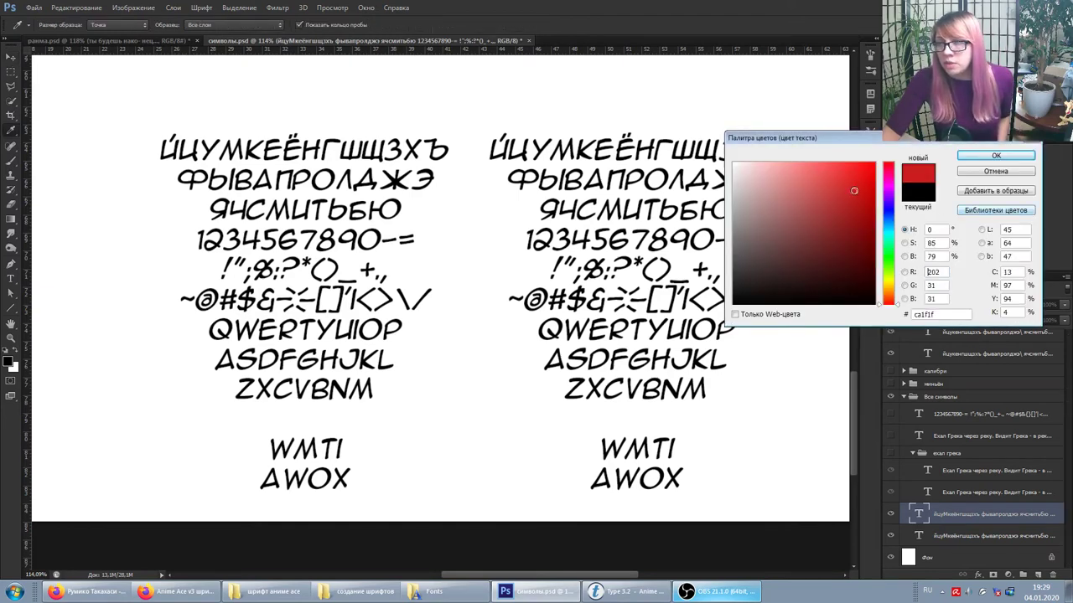
{"action": "left_click", "coordinate": [996, 155]}
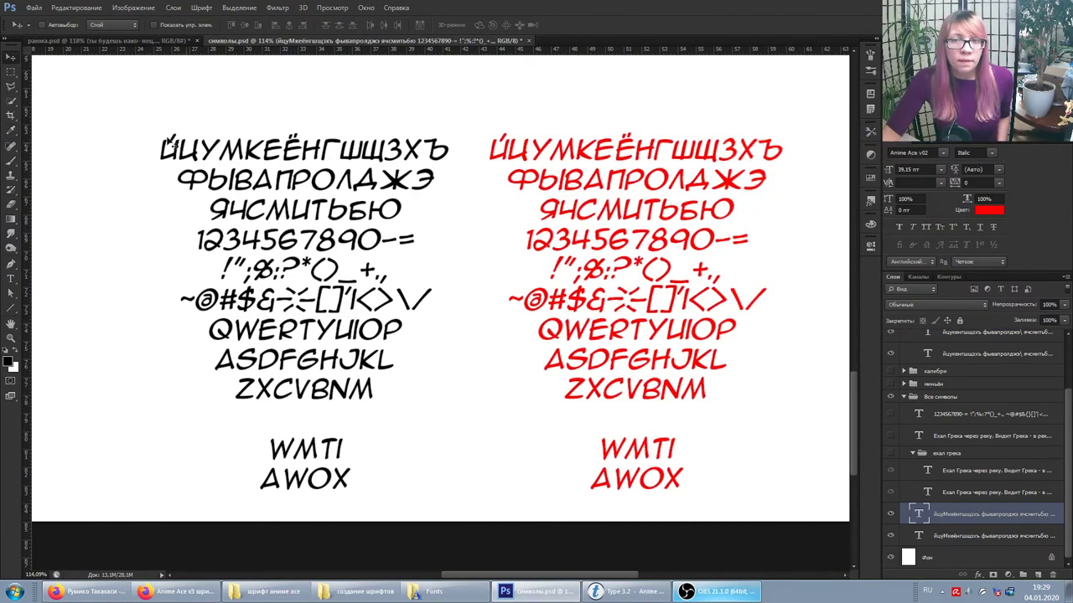
{"action": "left_click_drag", "start_coordinate": [623, 216], "coordinate": [262, 211]}
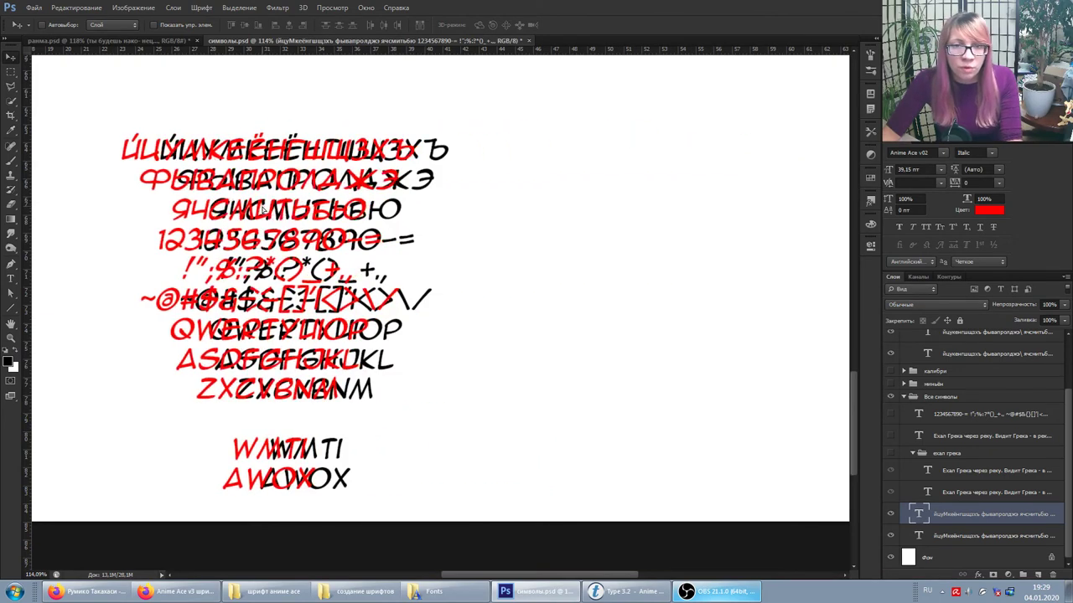
{"action": "left_click_drag", "start_coordinate": [262, 210], "coordinate": [301, 213]}
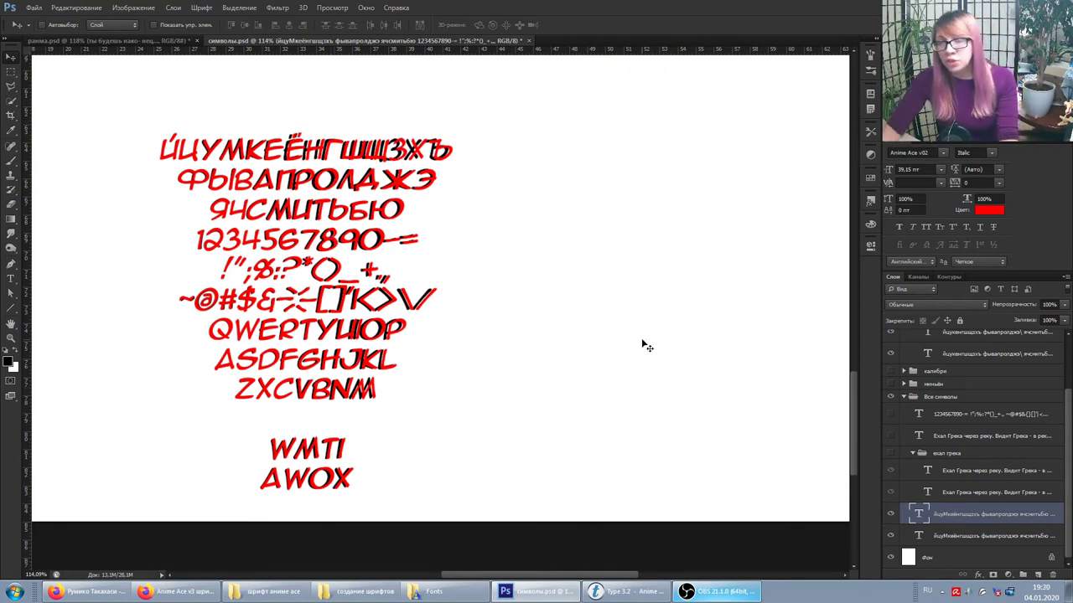
- Apply Faux Bold to the black layer, set the red layer to Bold, and nudge it left
{"action": "left_click", "coordinate": [958, 538]}
{"action": "left_click", "coordinate": [901, 226]}
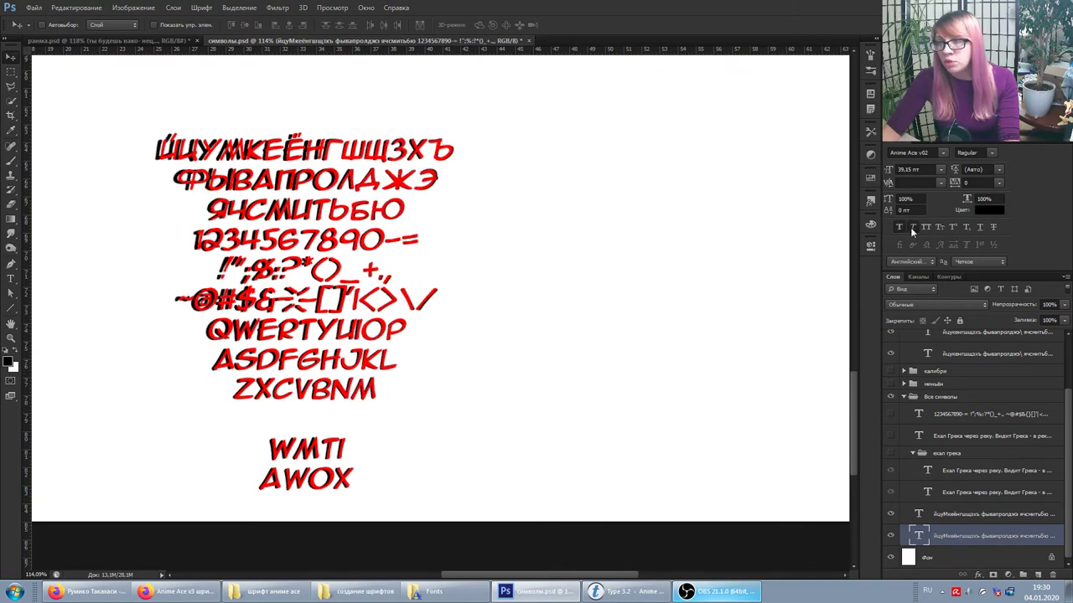
{"action": "left_click", "coordinate": [969, 514]}
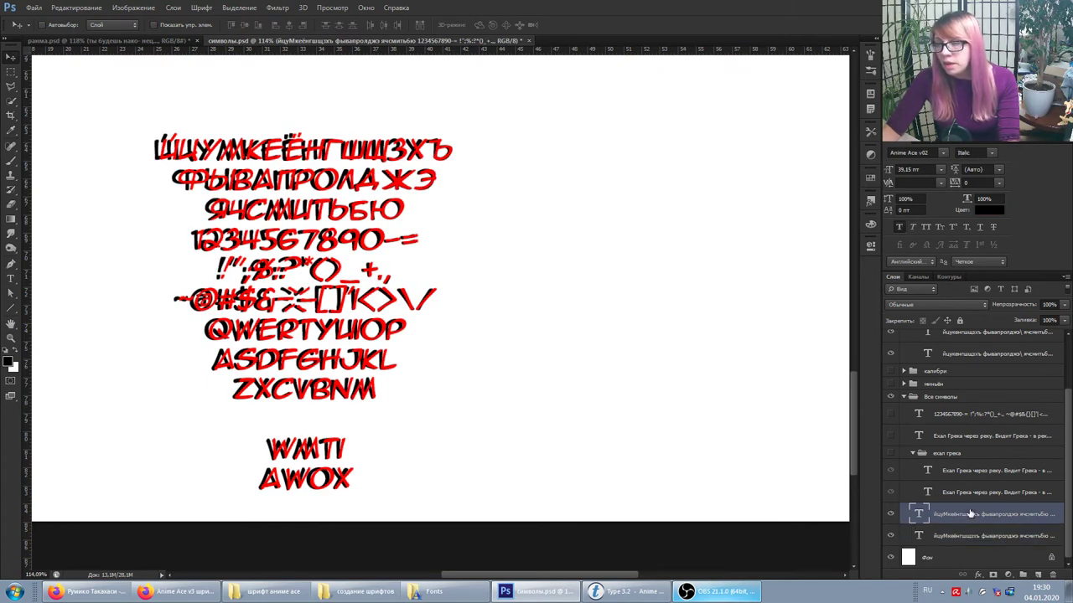
{"action": "left_click", "coordinate": [993, 154]}
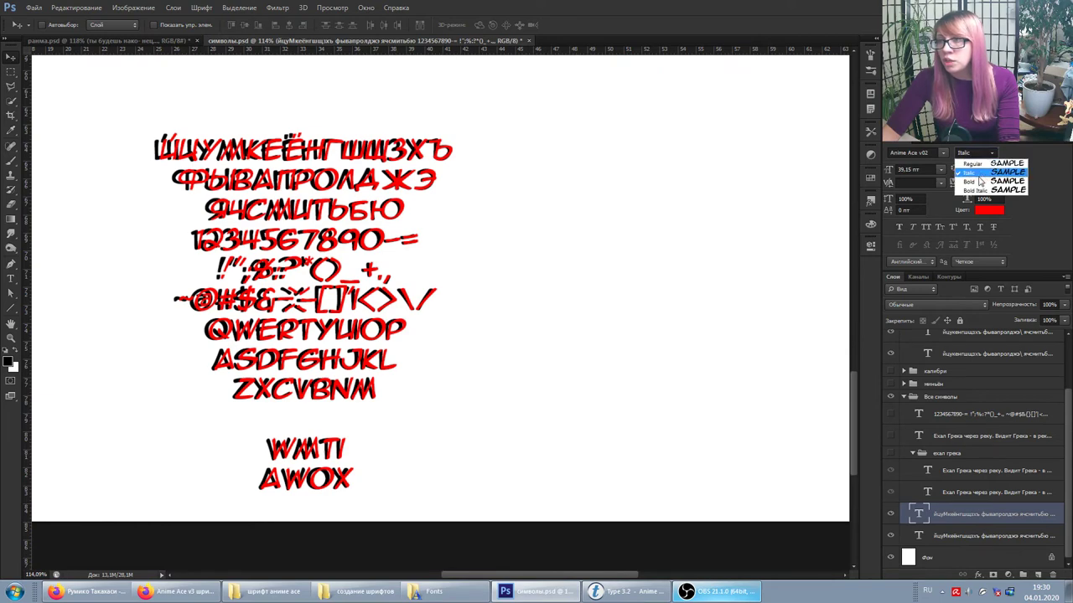
{"action": "left_click", "coordinate": [974, 181]}
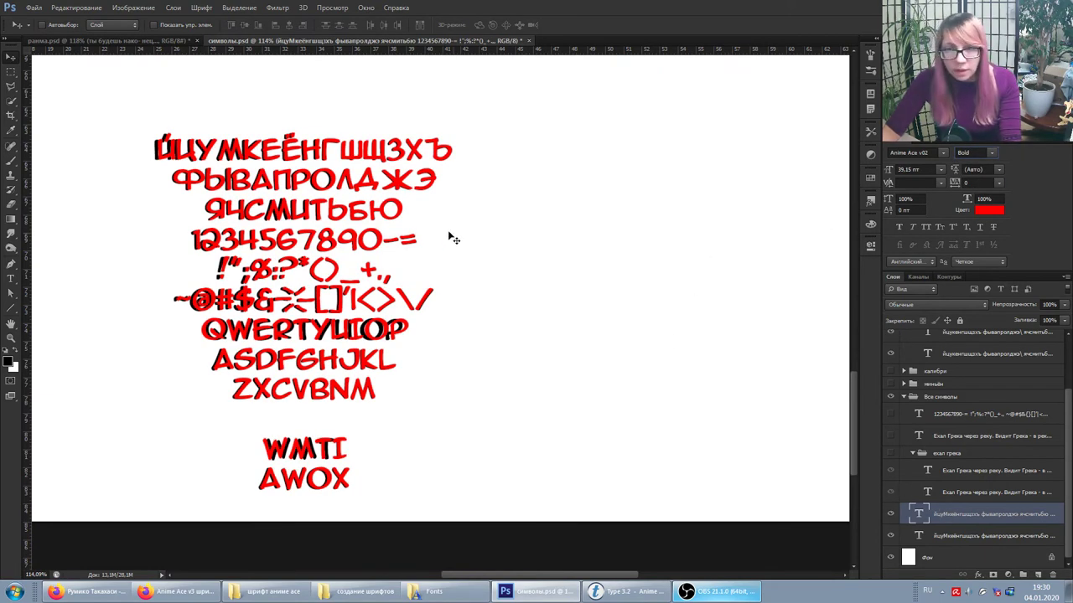
{"action": "left_click_drag", "start_coordinate": [208, 161], "coordinate": [198, 156]}
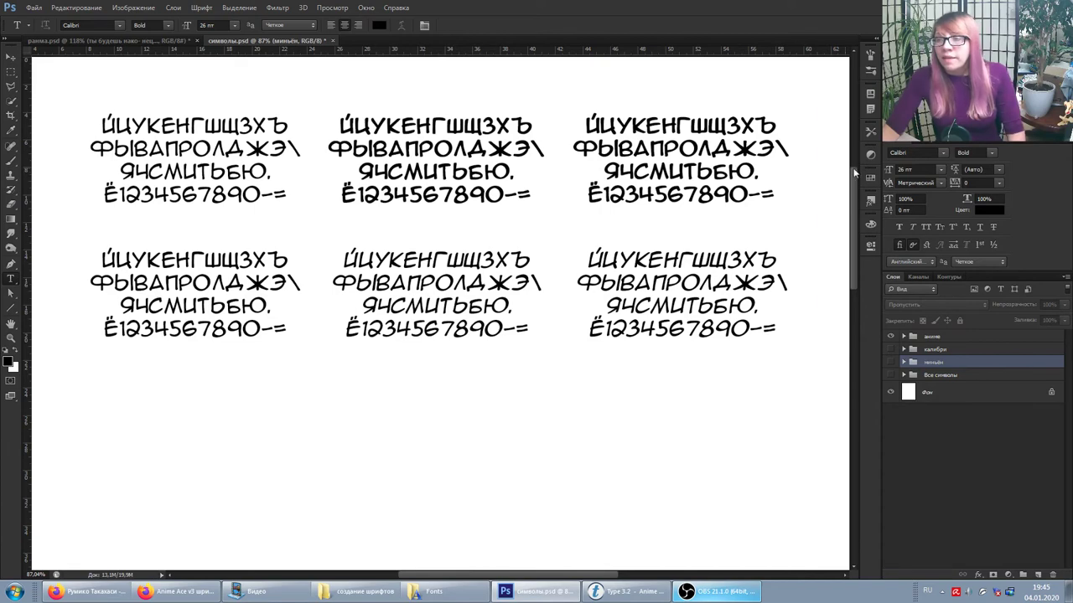
- Swap the Все символы group for the аниме group and scroll down to the six sample blocks
{"action": "left_click_drag", "start_coordinate": [851, 190], "coordinate": [850, 241]}
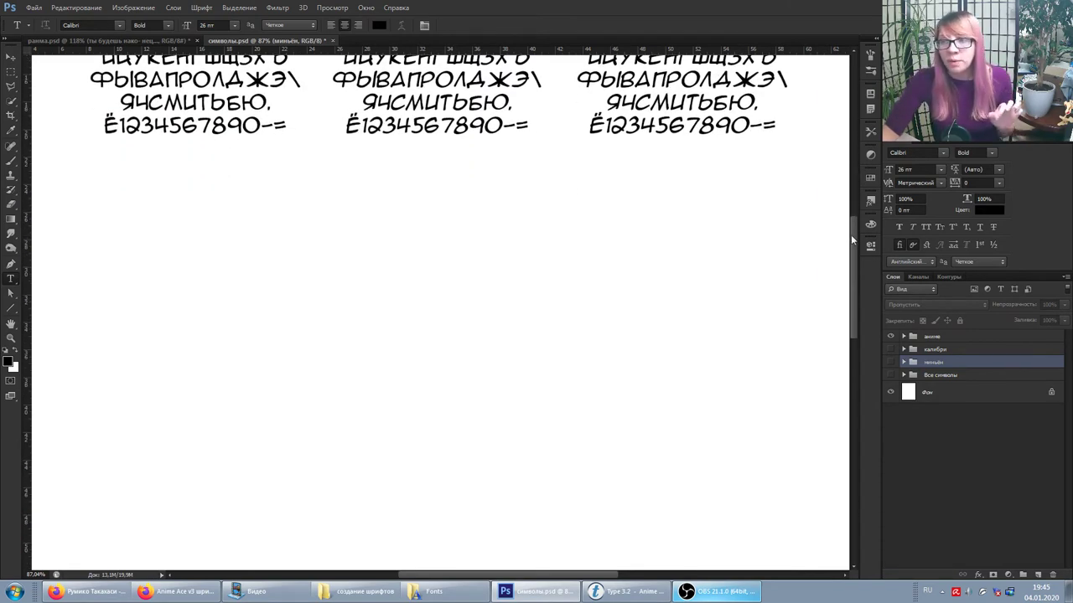
{"action": "scroll", "coordinate": [852, 240], "scroll_direction": "down", "scroll_amount": 1}
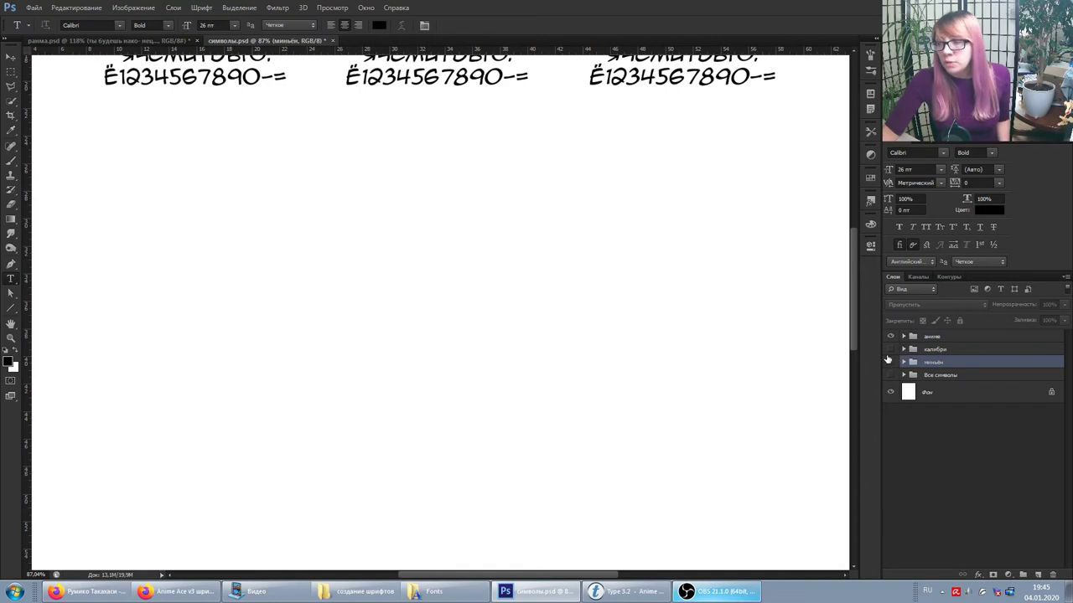
{"action": "left_click", "coordinate": [890, 349]}
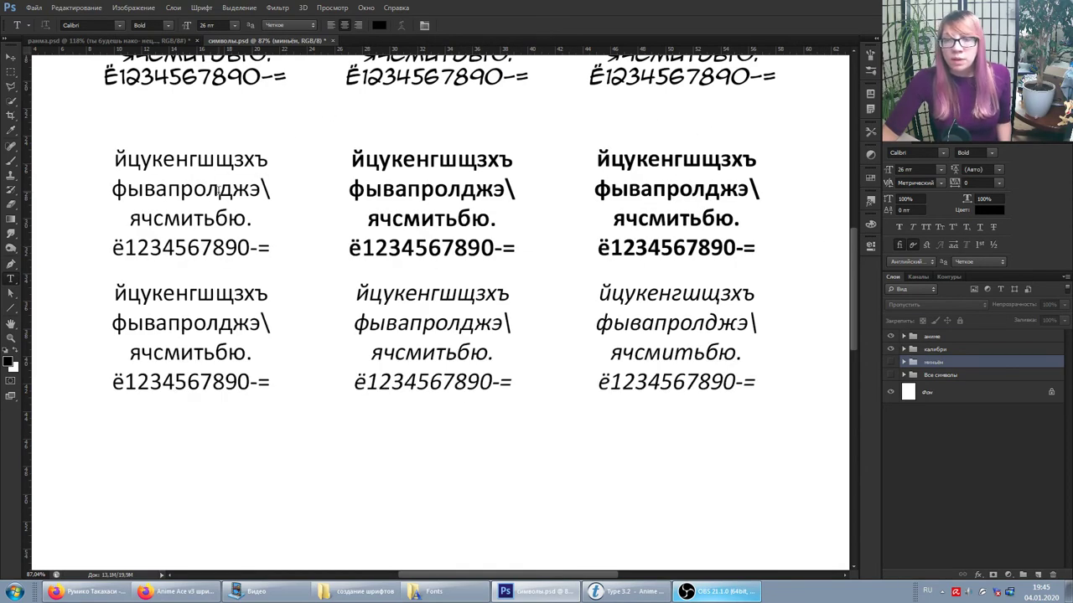
{"action": "left_click", "coordinate": [991, 154]}
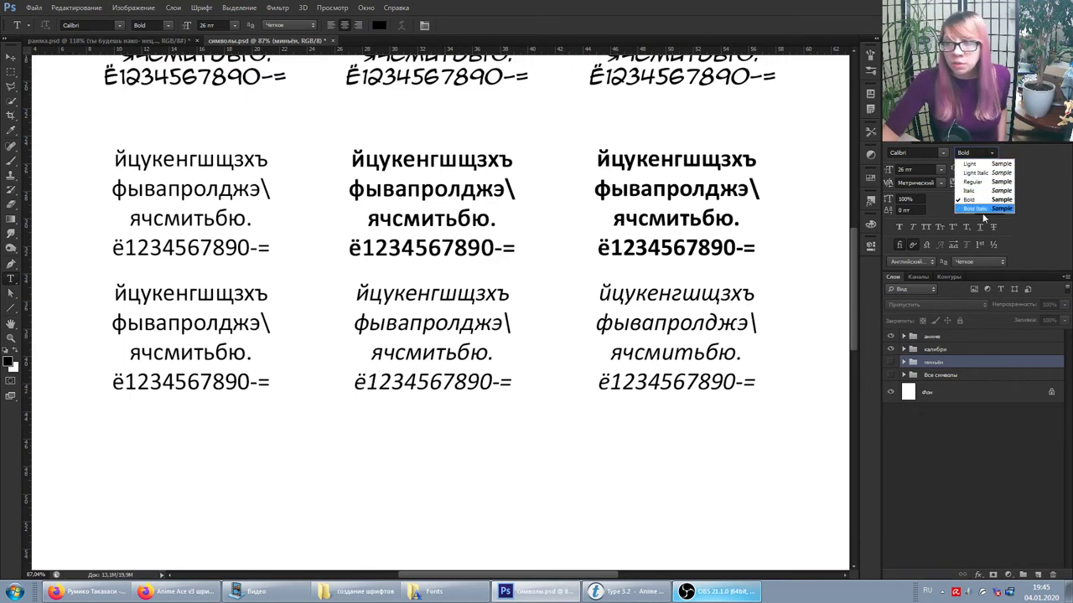
{"action": "left_click", "coordinate": [1034, 228]}
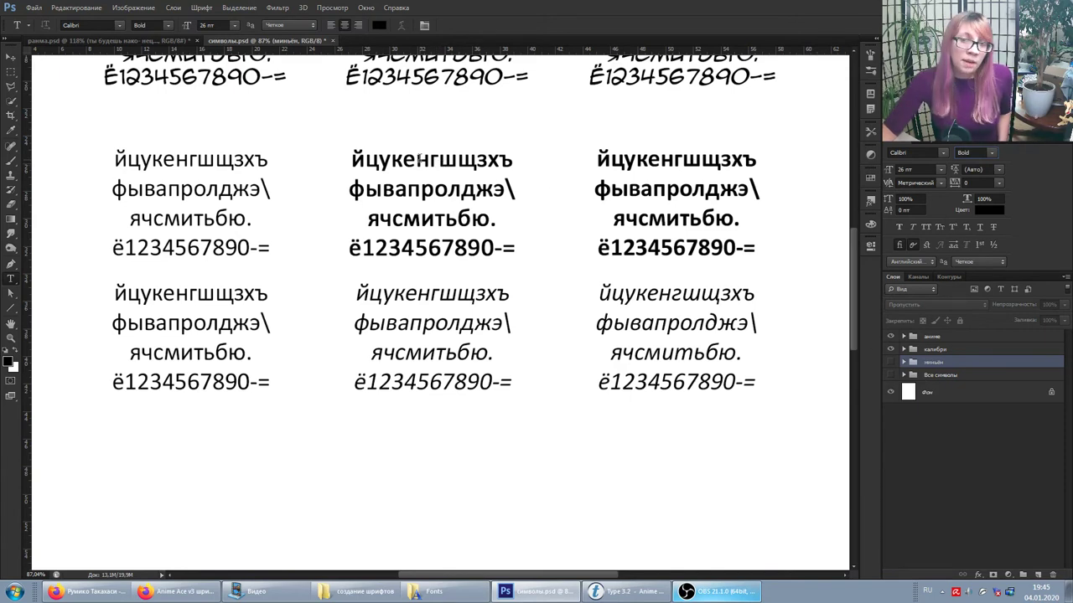
{"action": "left_click", "coordinate": [415, 324]}
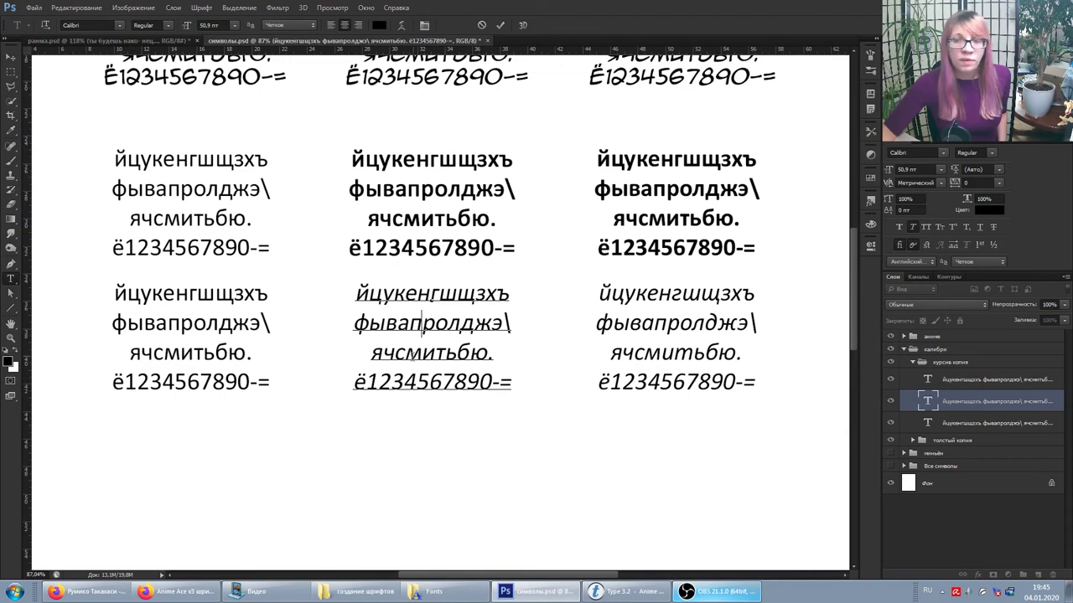
{"action": "left_click", "coordinate": [1046, 405]}
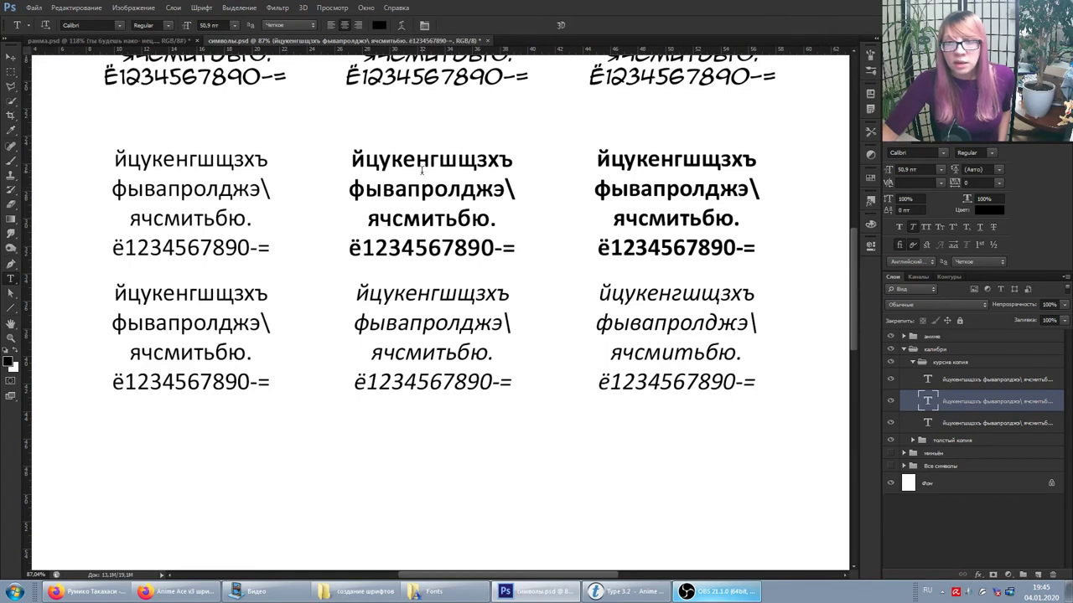
{"action": "left_click", "coordinate": [419, 166]}
{"action": "left_click", "coordinate": [944, 480]}
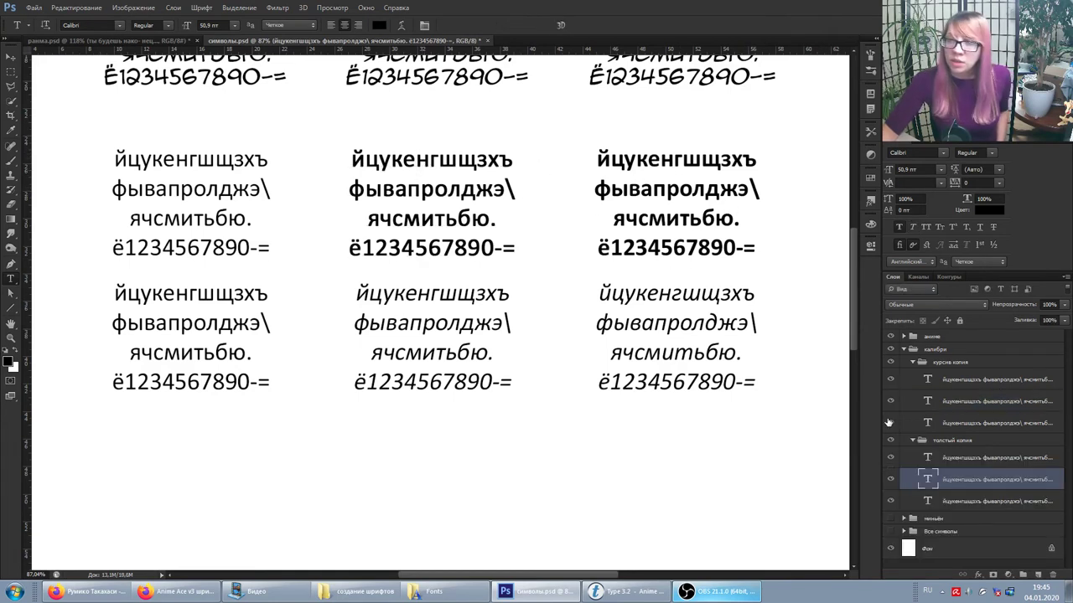
{"action": "left_click", "coordinate": [671, 179]}
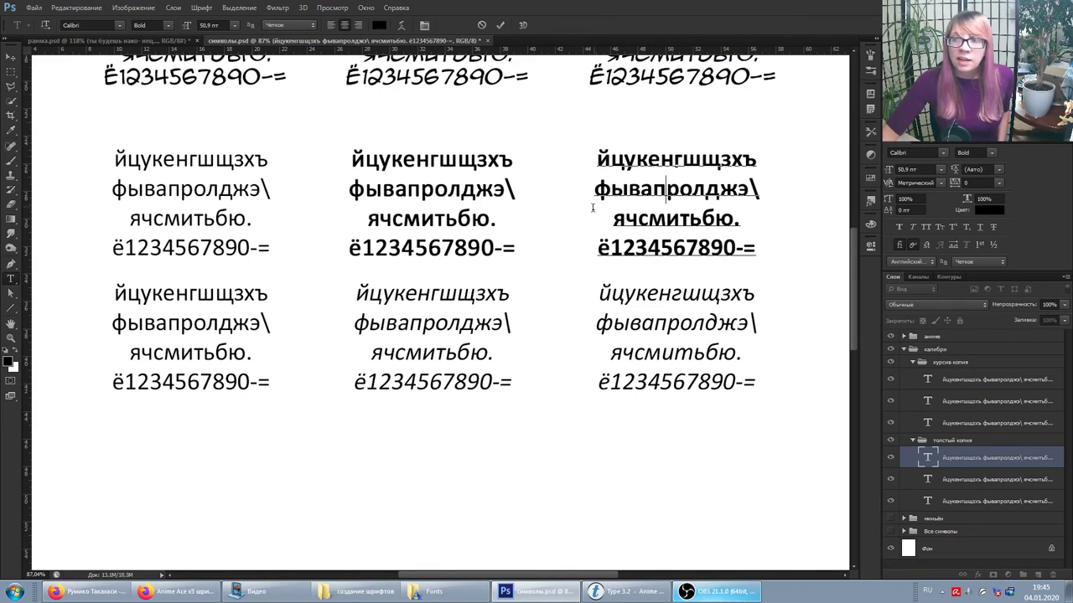
{"action": "left_click", "coordinate": [951, 434]}
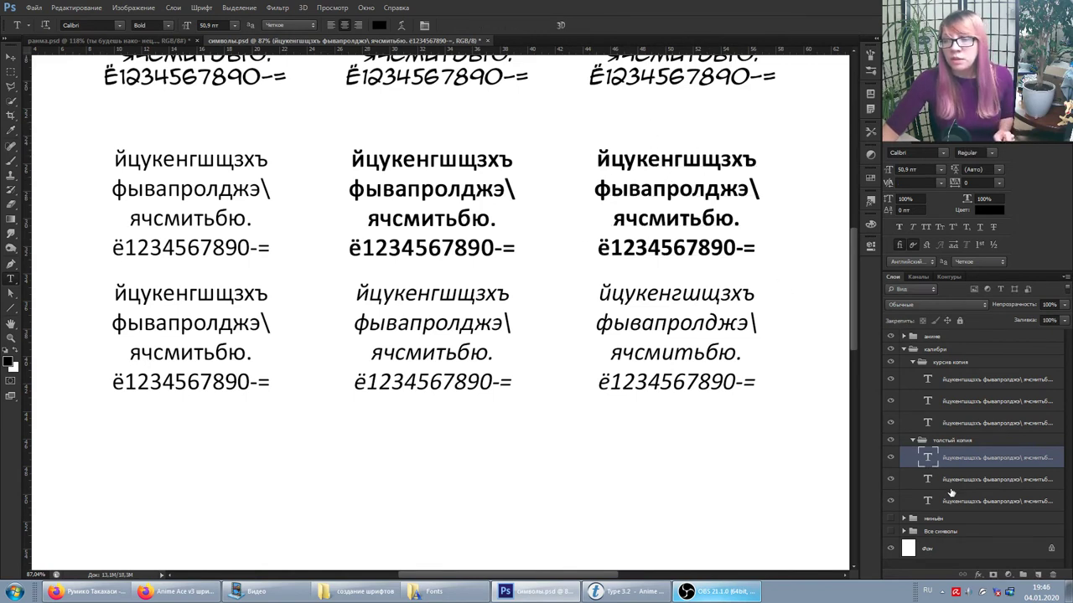
{"action": "left_click", "coordinate": [950, 483]}
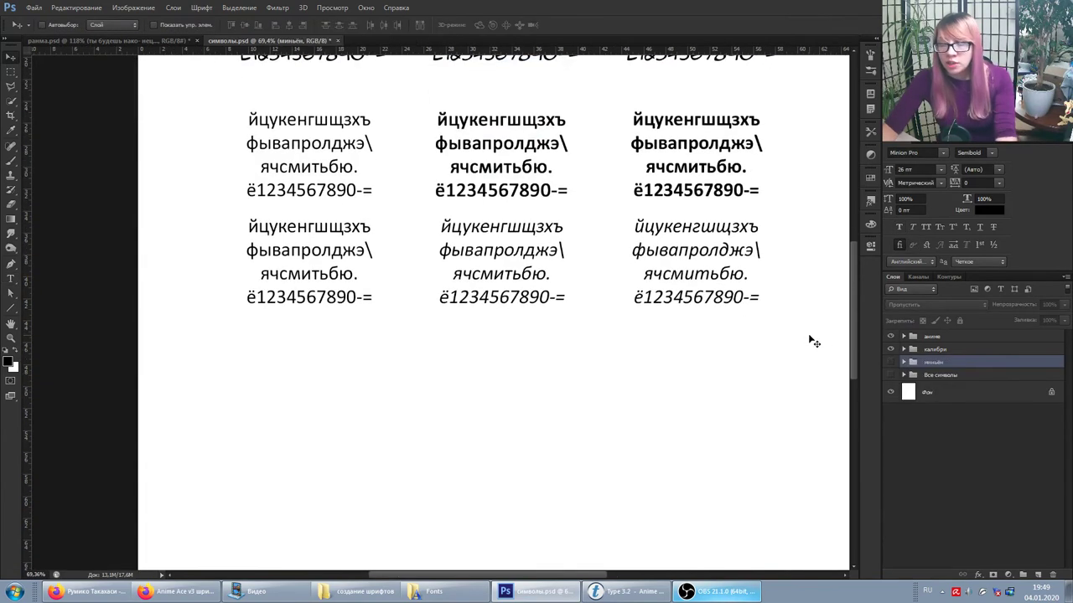
{"action": "scroll", "coordinate": [814, 342], "scroll_direction": "down", "scroll_amount": 1}
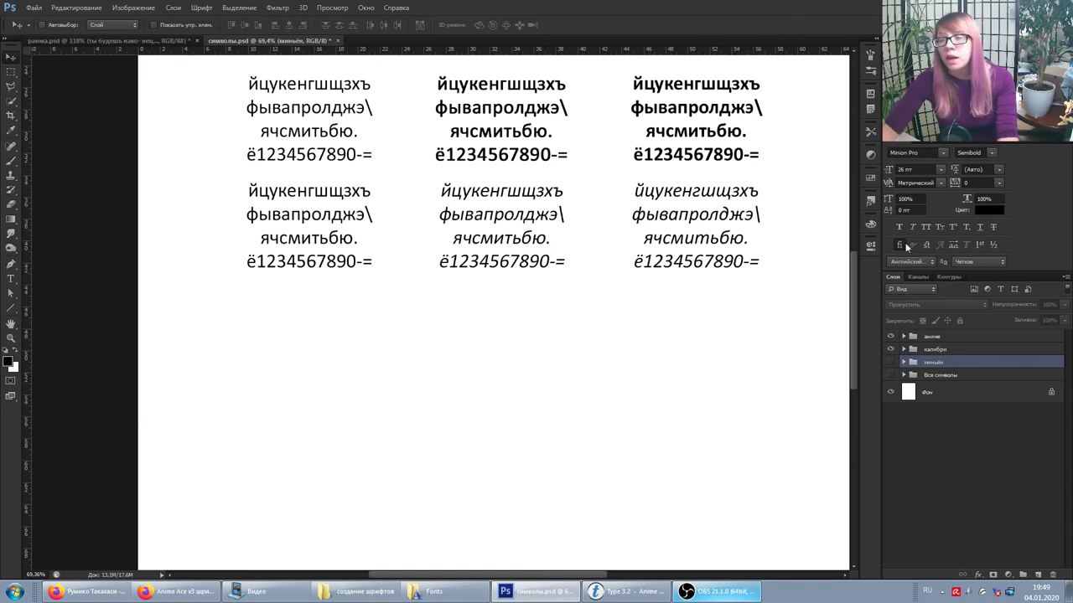
- Make the миньон group visible and expand it, reviewing Minion Pro styles but keeping Semibold
{"action": "left_click", "coordinate": [891, 365]}
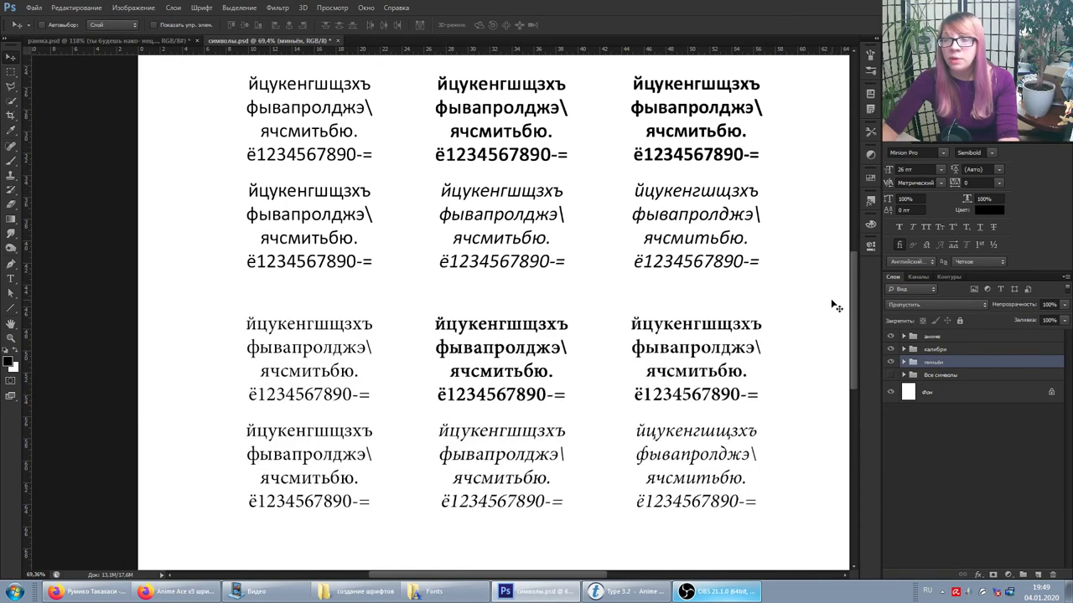
{"action": "left_click_drag", "start_coordinate": [853, 318], "coordinate": [854, 333]}
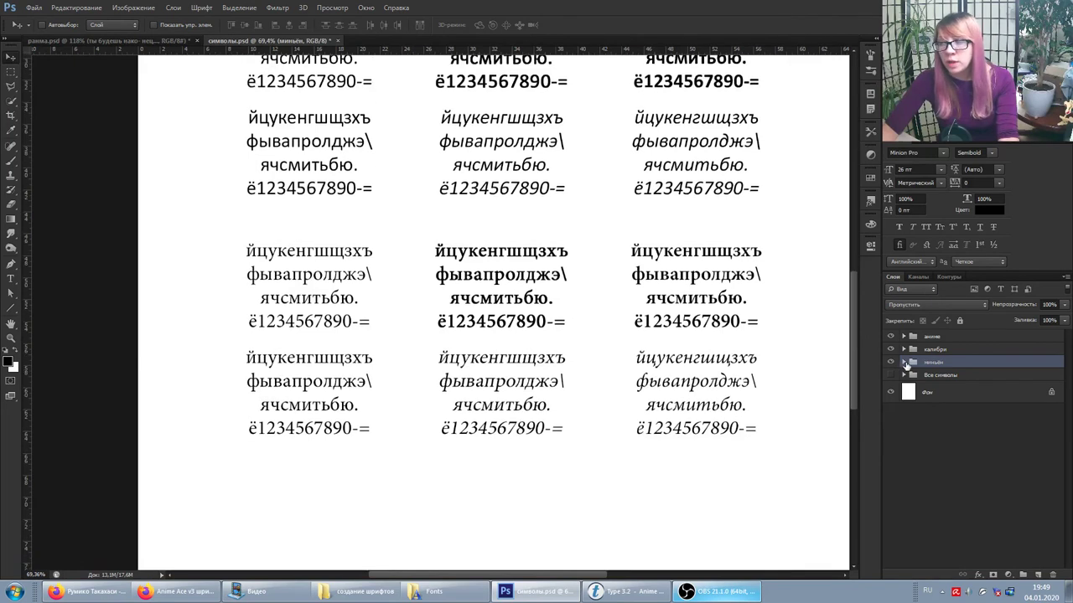
{"action": "left_click", "coordinate": [904, 362]}
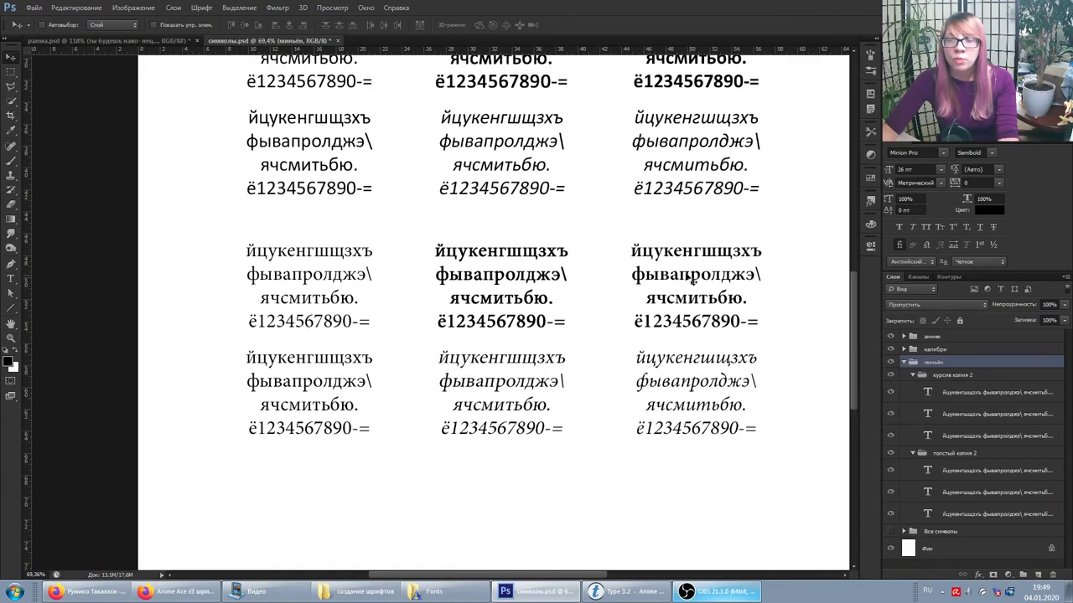
{"action": "left_click", "coordinate": [992, 154]}
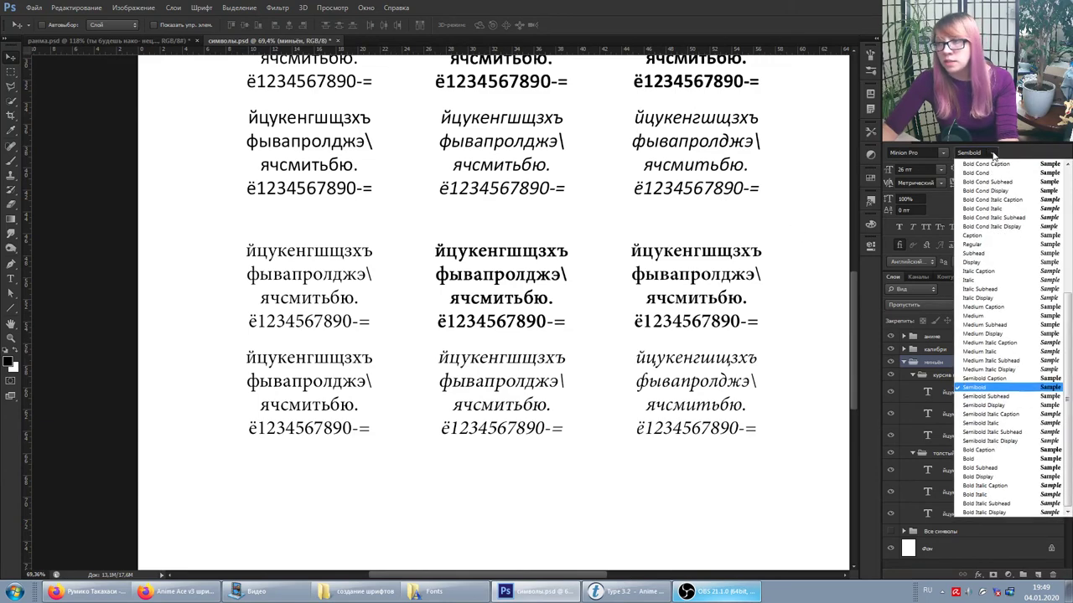
{"action": "scroll", "coordinate": [1004, 251], "scroll_direction": "up", "scroll_amount": 4}
{"action": "scroll", "coordinate": [1005, 251], "scroll_direction": "up", "scroll_amount": 4}
{"action": "scroll", "coordinate": [1004, 251], "scroll_direction": "down", "scroll_amount": 4}
{"action": "scroll", "coordinate": [1005, 268], "scroll_direction": "down", "scroll_amount": 4}
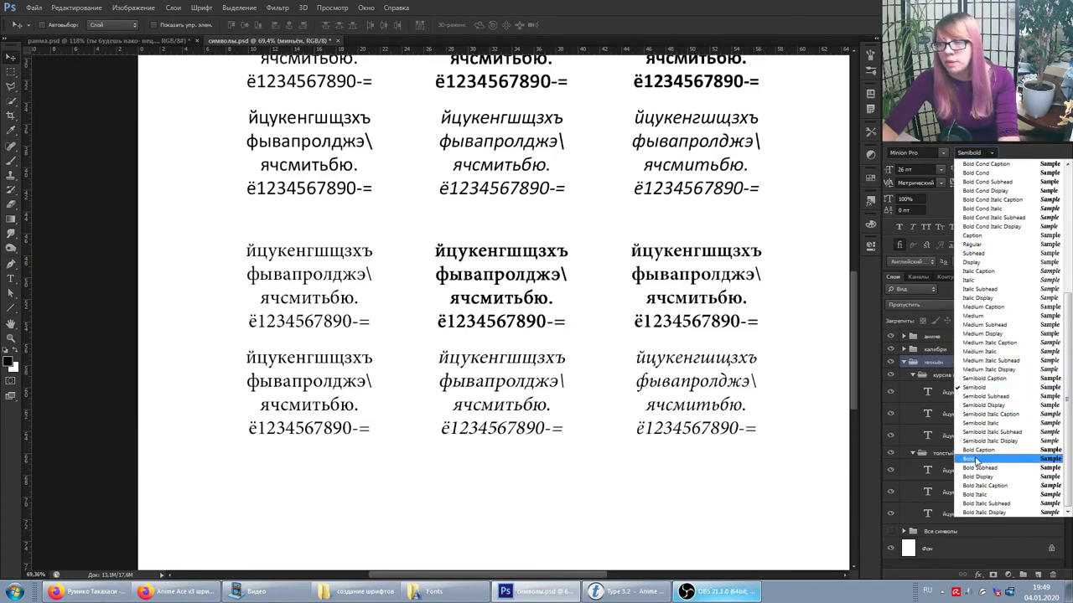
{"action": "left_click", "coordinate": [987, 388]}
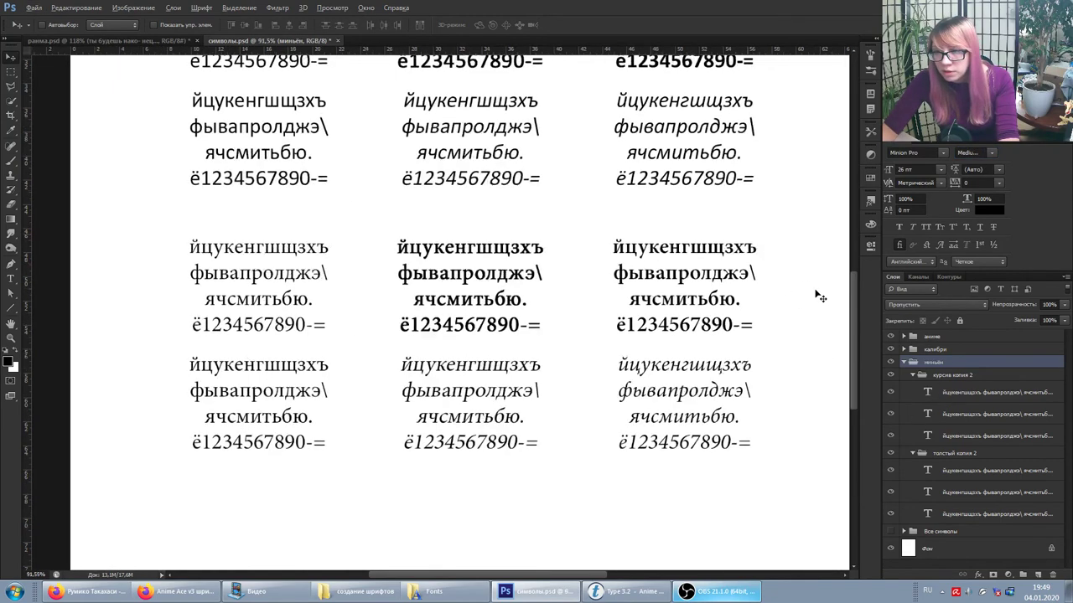
{"action": "scroll", "coordinate": [731, 318], "scroll_direction": "up", "scroll_amount": 3}
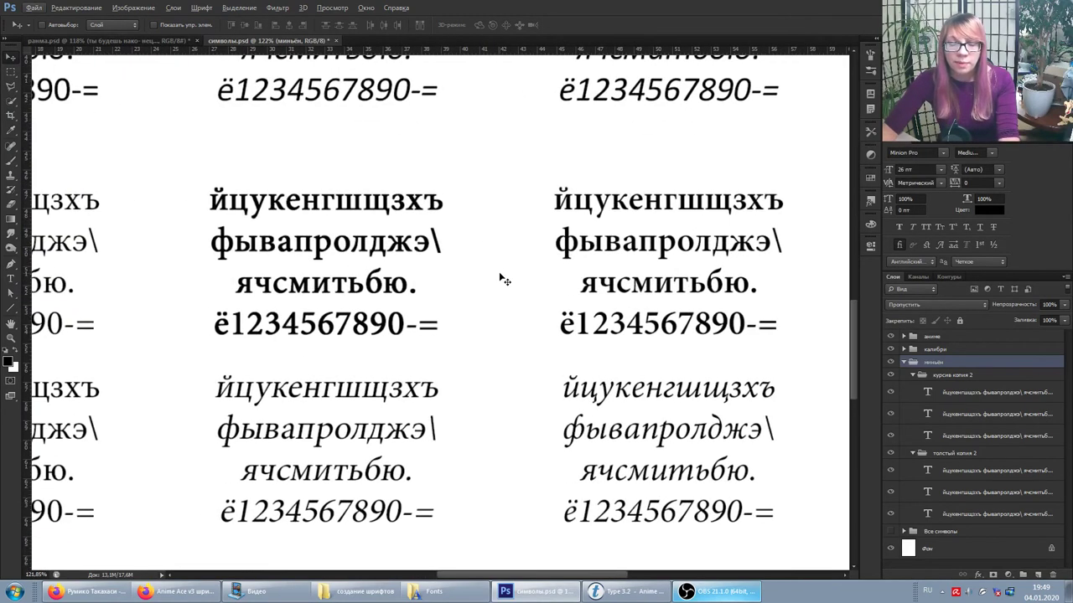
{"action": "scroll", "coordinate": [484, 287], "scroll_direction": "left", "scroll_amount": 1}
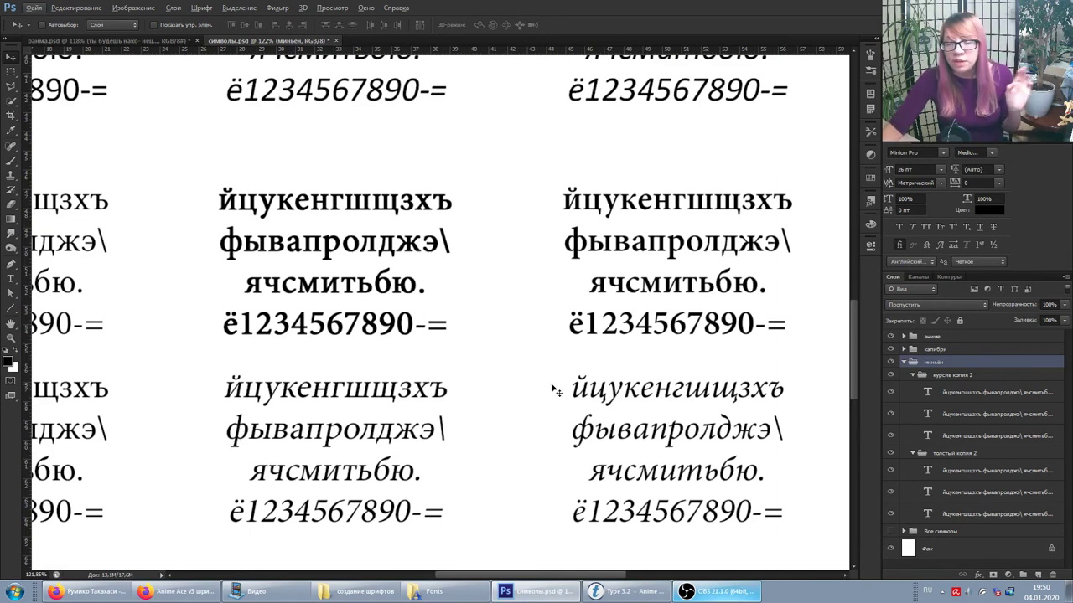
{"action": "scroll", "coordinate": [537, 383], "scroll_direction": "up", "scroll_amount": 2}
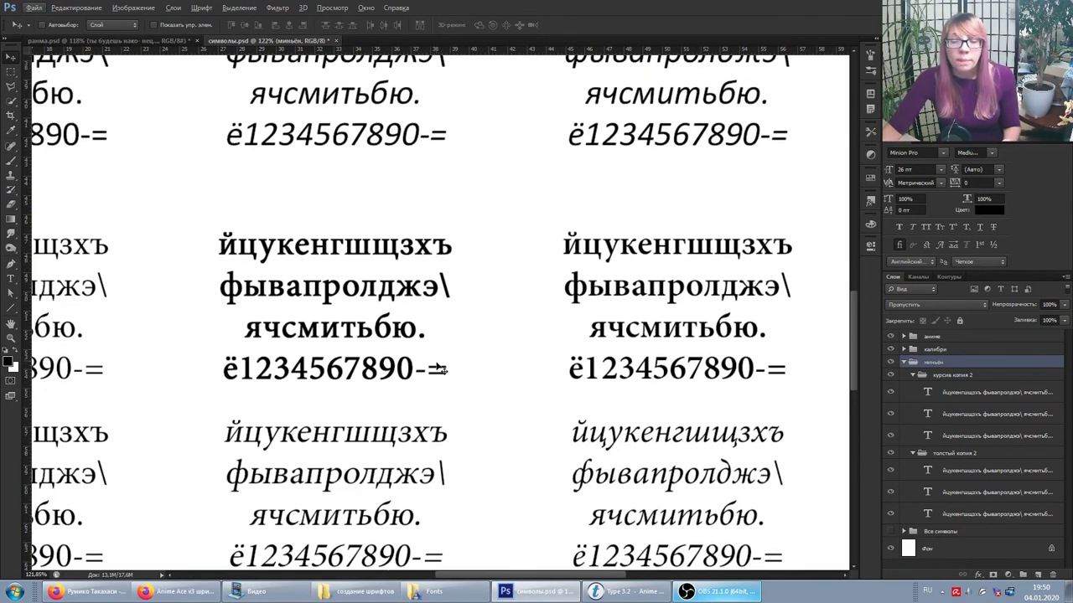
{"action": "scroll", "coordinate": [503, 352], "scroll_direction": "up", "scroll_amount": 1}
{"action": "scroll", "coordinate": [628, 327], "scroll_direction": "up", "scroll_amount": 1}
{"action": "scroll", "coordinate": [628, 325], "scroll_direction": "up", "scroll_amount": 1}
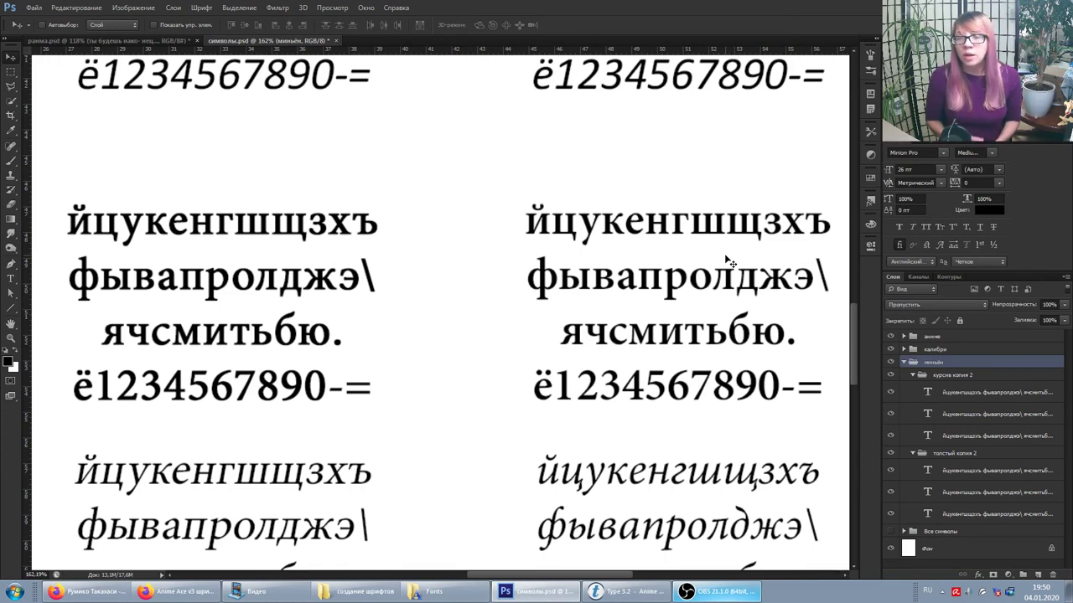
- Pan over the Minion Pro samples, then bring up Anime Ace v05's preview in Type 3.2
{"action": "scroll", "coordinate": [728, 262], "scroll_direction": "down", "scroll_amount": 2}
{"action": "scroll", "coordinate": [494, 265], "scroll_direction": "left", "scroll_amount": 2}
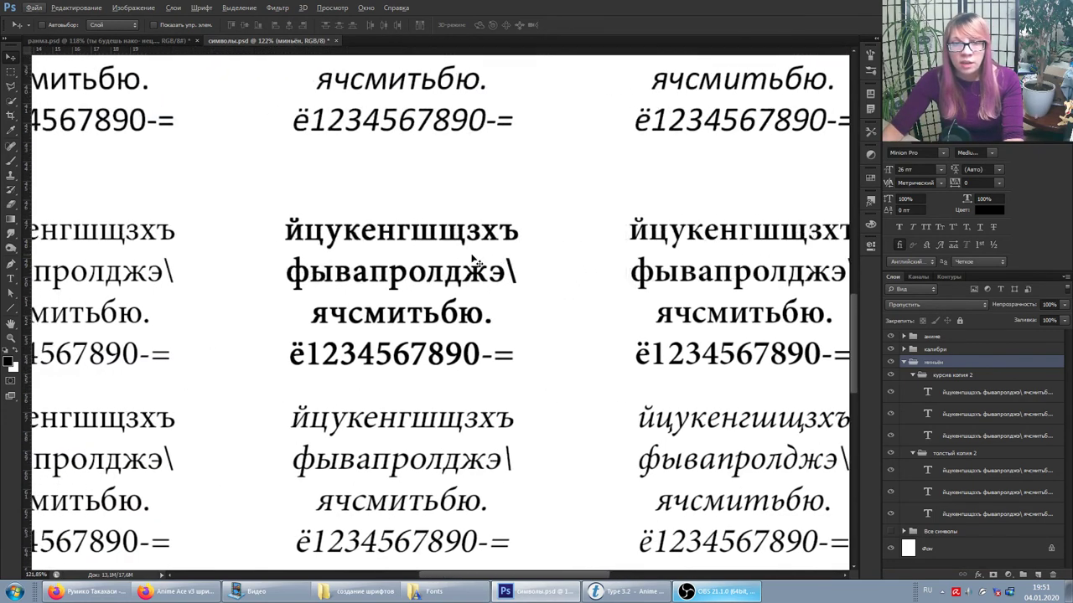
{"action": "scroll", "coordinate": [257, 282], "scroll_direction": "left", "scroll_amount": 3}
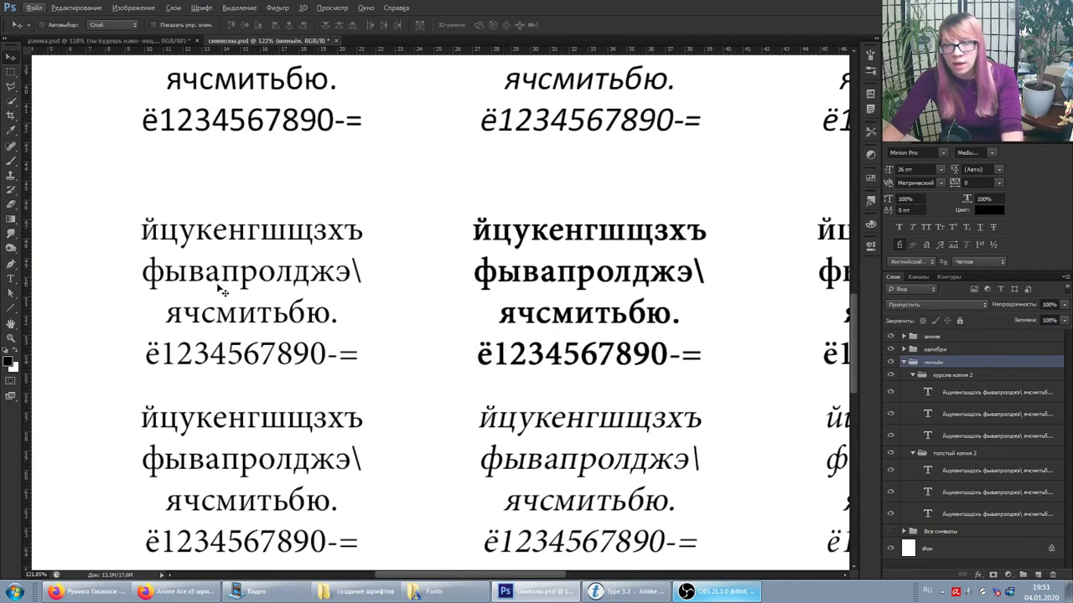
{"action": "scroll", "coordinate": [284, 256], "scroll_direction": "up", "scroll_amount": 3}
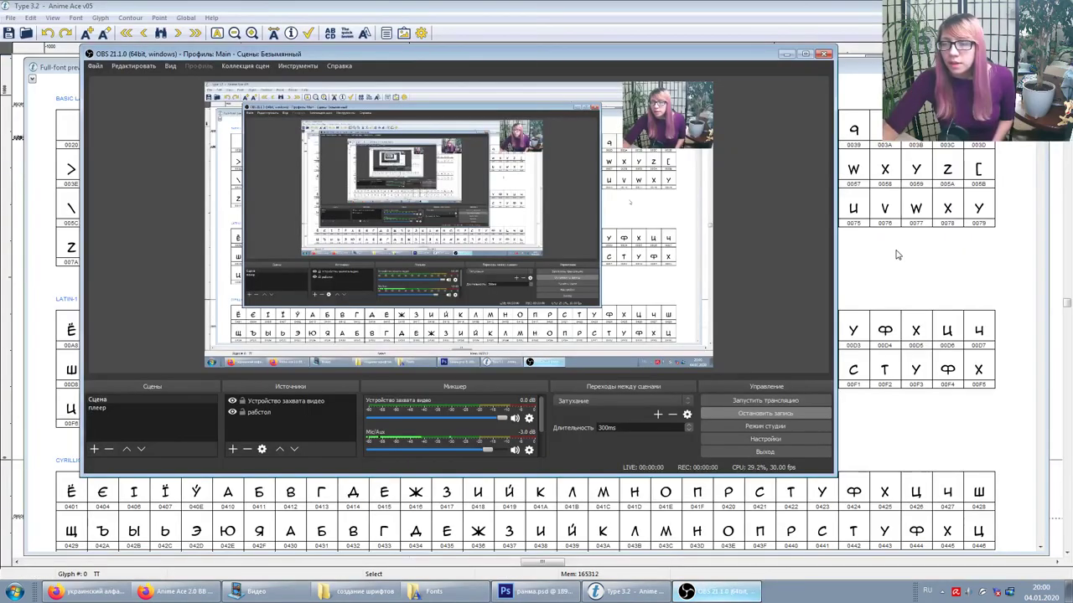
{"action": "left_click", "coordinate": [895, 255]}
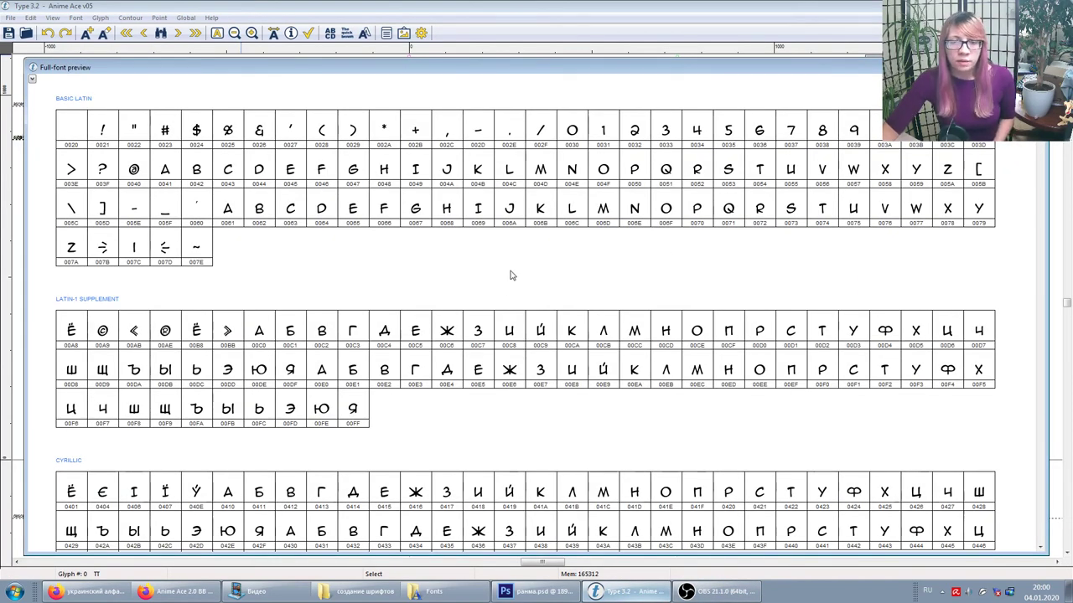
- Scroll through Anime Ace v05's Latin and Cyrillic glyphs, then go to the Ukrainian alphabet results
{"action": "scroll", "coordinate": [510, 275], "scroll_direction": "down", "scroll_amount": 5}
{"action": "scroll", "coordinate": [256, 419], "scroll_direction": "up", "scroll_amount": 5}
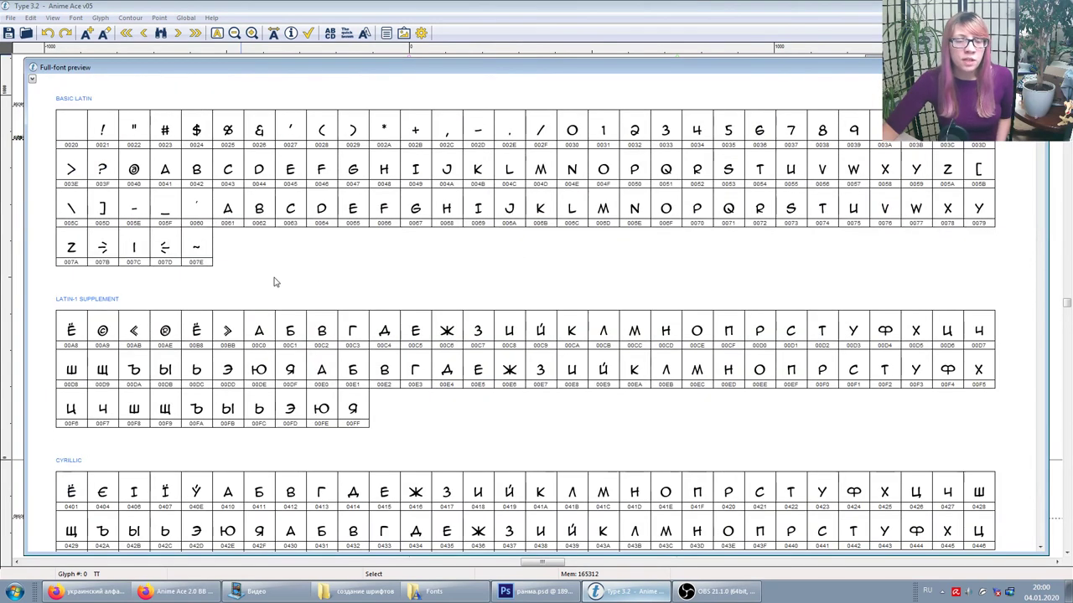
{"action": "scroll", "coordinate": [254, 261], "scroll_direction": "down", "scroll_amount": 3}
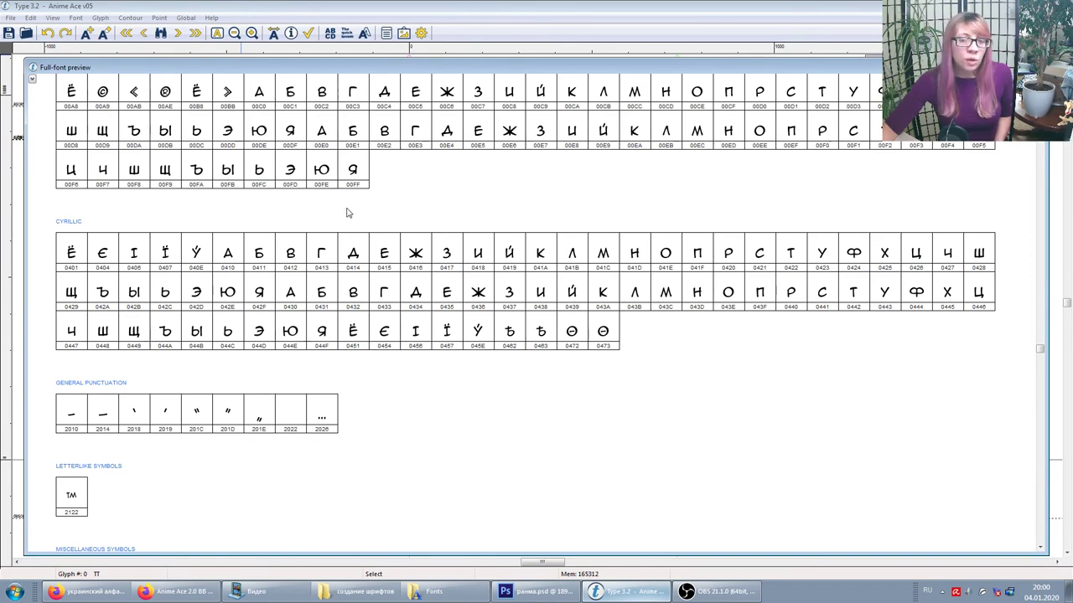
{"action": "scroll", "coordinate": [346, 213], "scroll_direction": "up", "scroll_amount": 3}
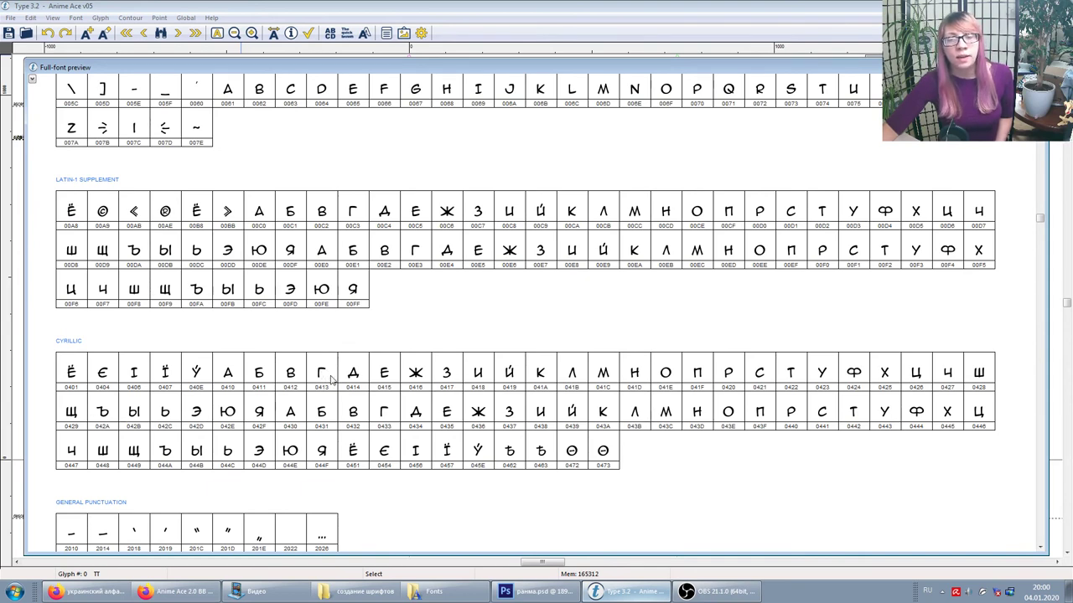
{"action": "left_click", "coordinate": [94, 594]}
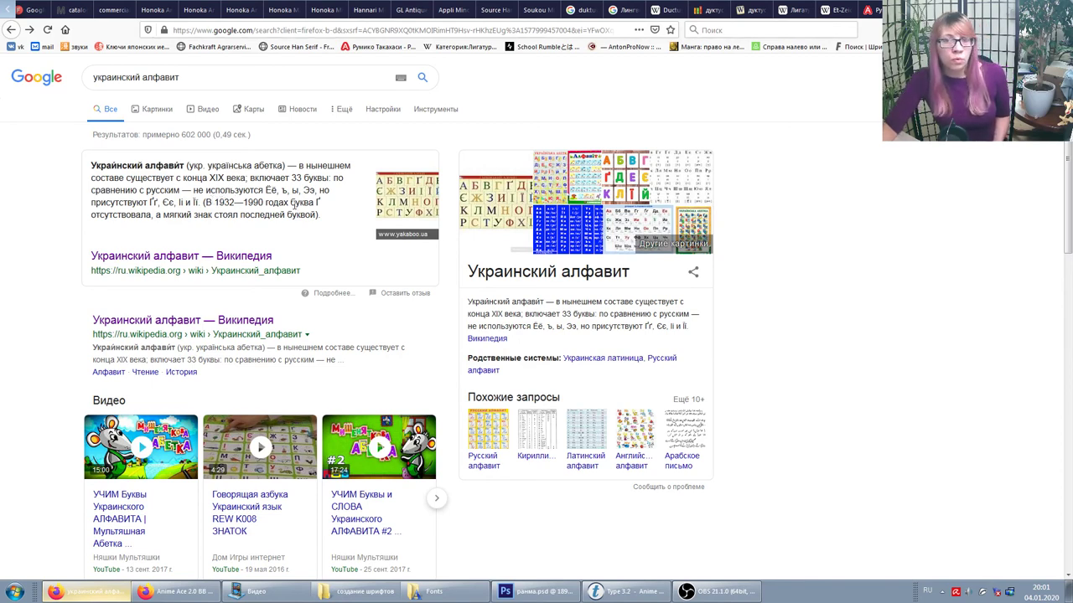
- Highlight the 1932–1990 dates in the Wikipedia snippet, then return to Anime Ace v05 in Type 3.2
{"action": "left_click_drag", "start_coordinate": [264, 203], "coordinate": [291, 203]}
{"action": "left_click", "coordinate": [222, 202]}
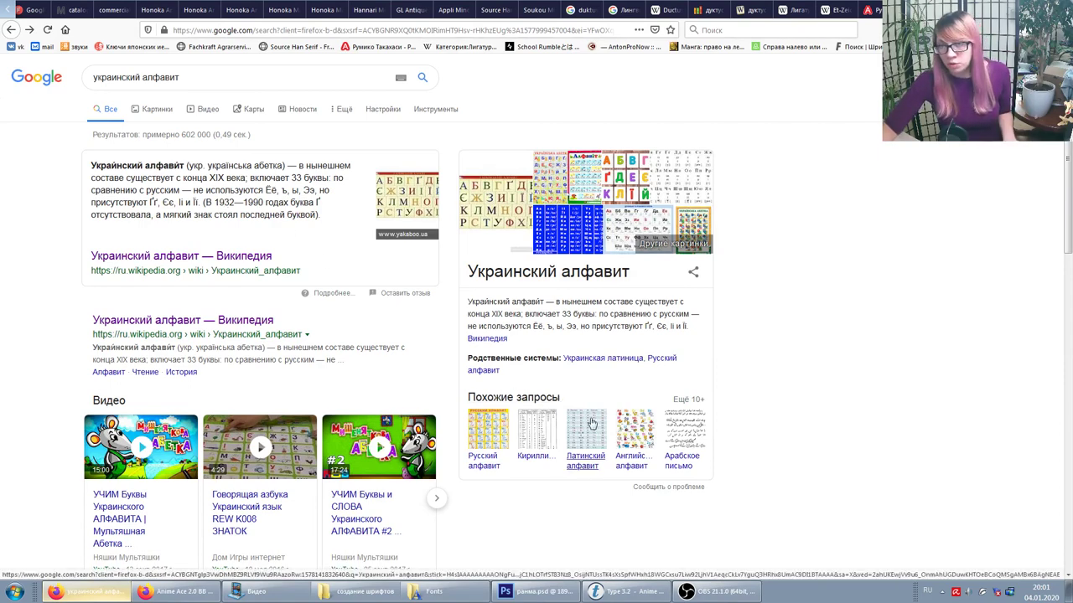
{"action": "left_click", "coordinate": [712, 592]}
{"action": "left_click", "coordinate": [633, 592]}
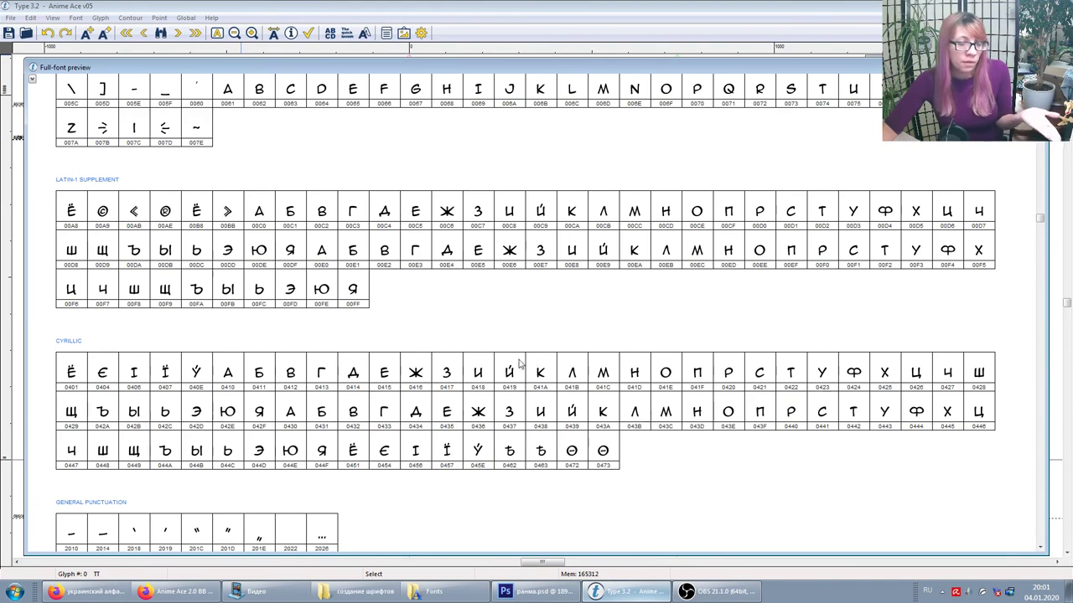
- Scroll up and down through Anime Ace v05's Cyrillic, punctuation and symbol glyphs
{"action": "scroll", "coordinate": [293, 377], "scroll_direction": "up", "scroll_amount": 3}
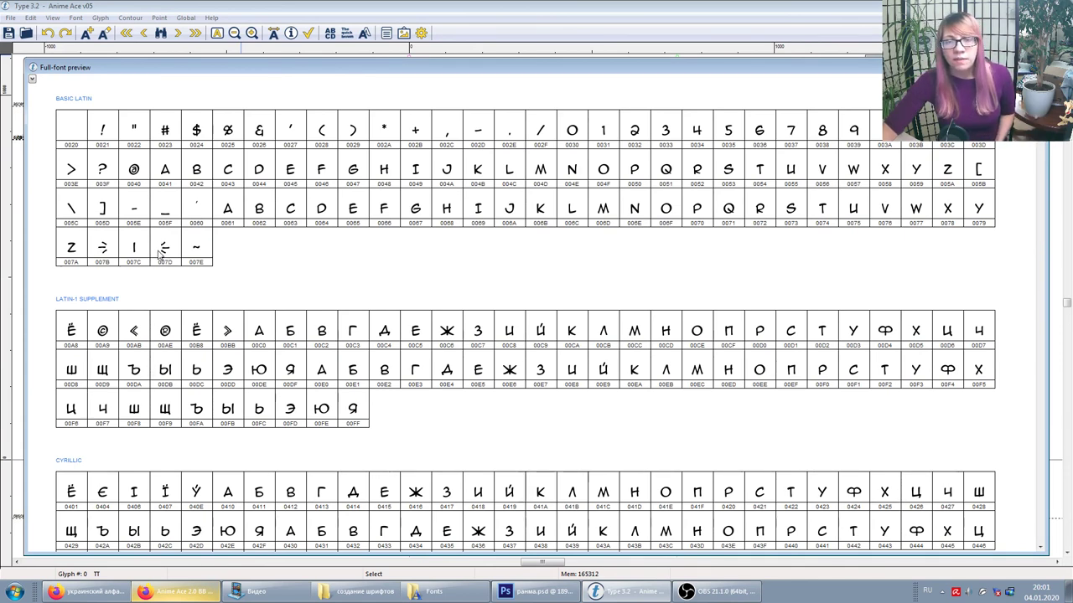
{"action": "scroll", "coordinate": [505, 373], "scroll_direction": "down", "scroll_amount": 3}
{"action": "scroll", "coordinate": [508, 375], "scroll_direction": "up", "scroll_amount": 3}
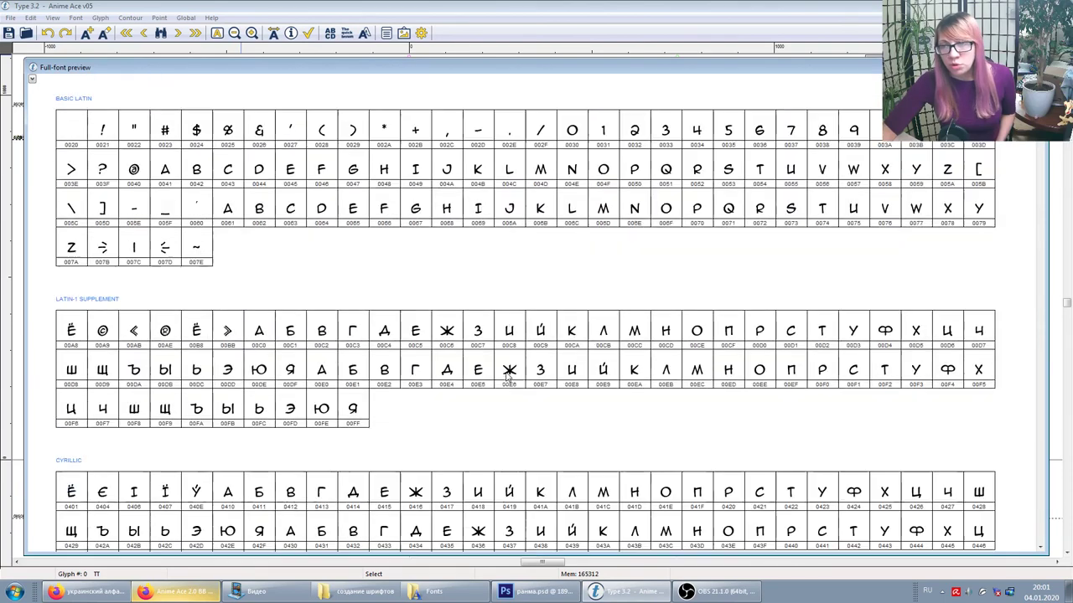
{"action": "scroll", "coordinate": [507, 322], "scroll_direction": "down", "scroll_amount": 3}
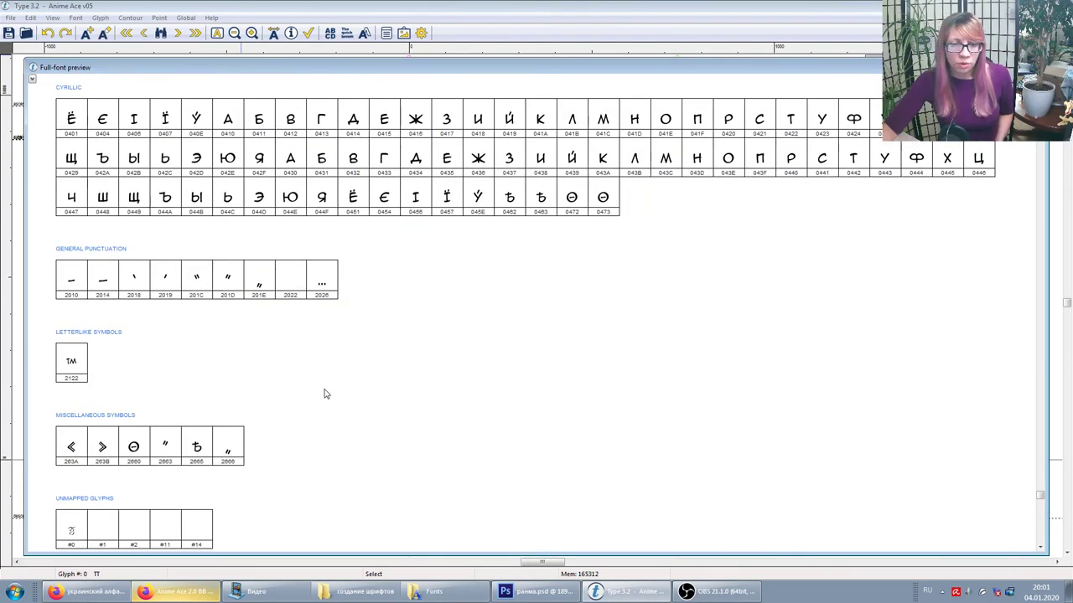
{"action": "scroll", "coordinate": [322, 423], "scroll_direction": "up", "scroll_amount": 3}
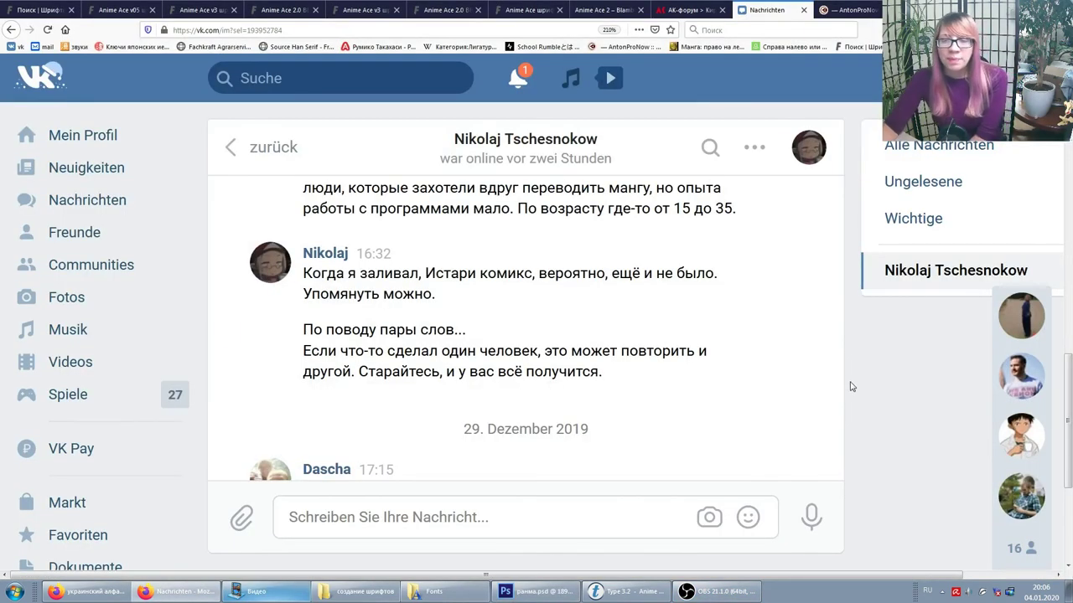
{"action": "mouse_move", "coordinate": [503, 350]}
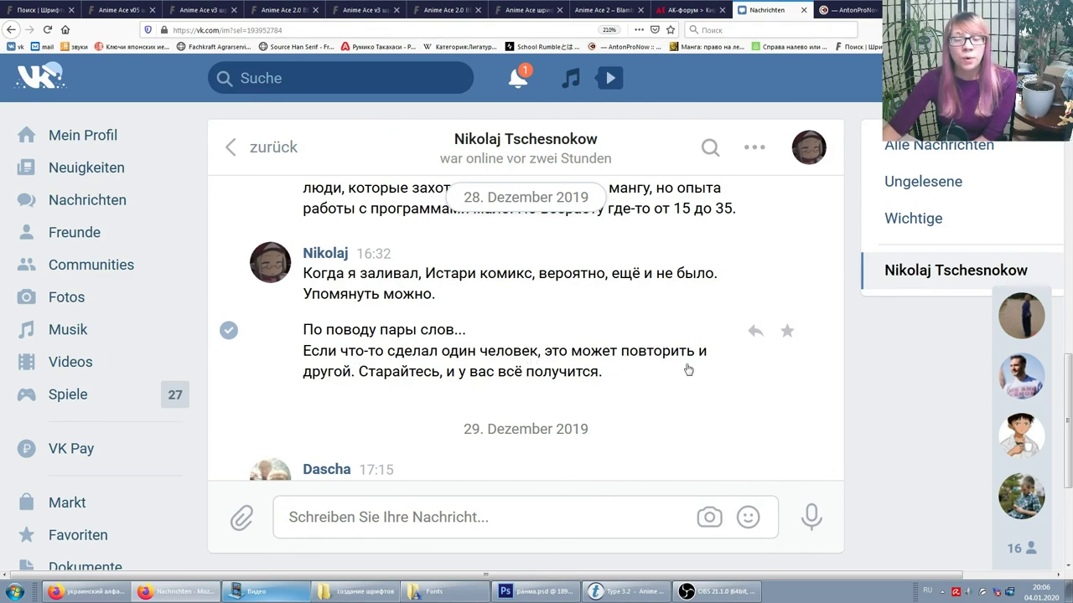
- Select the encouraging 'keep trying' message in the VK conversation
{"action": "left_click", "coordinate": [686, 370]}
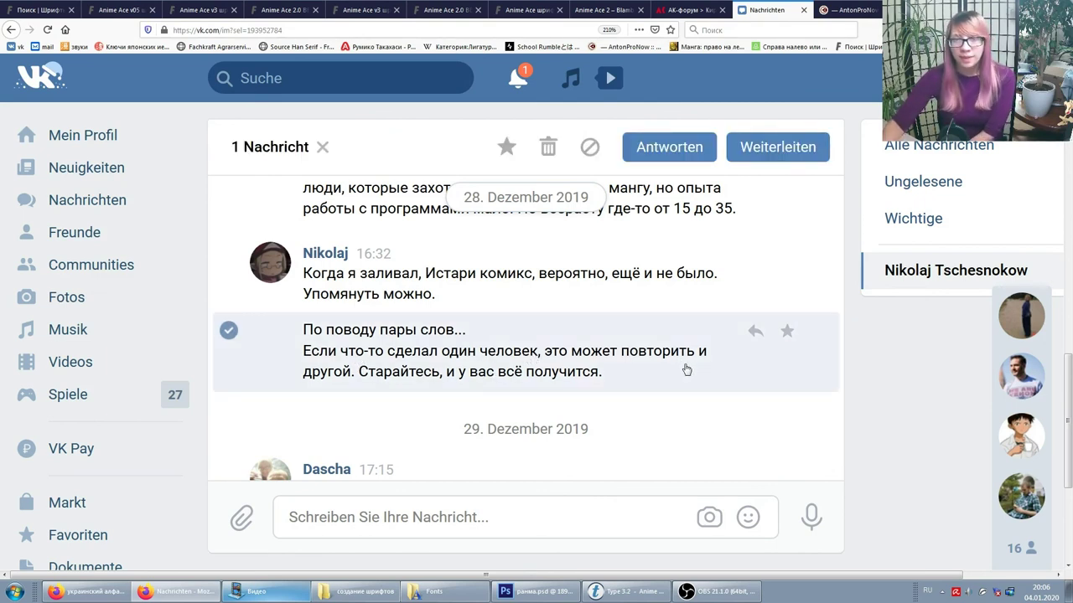